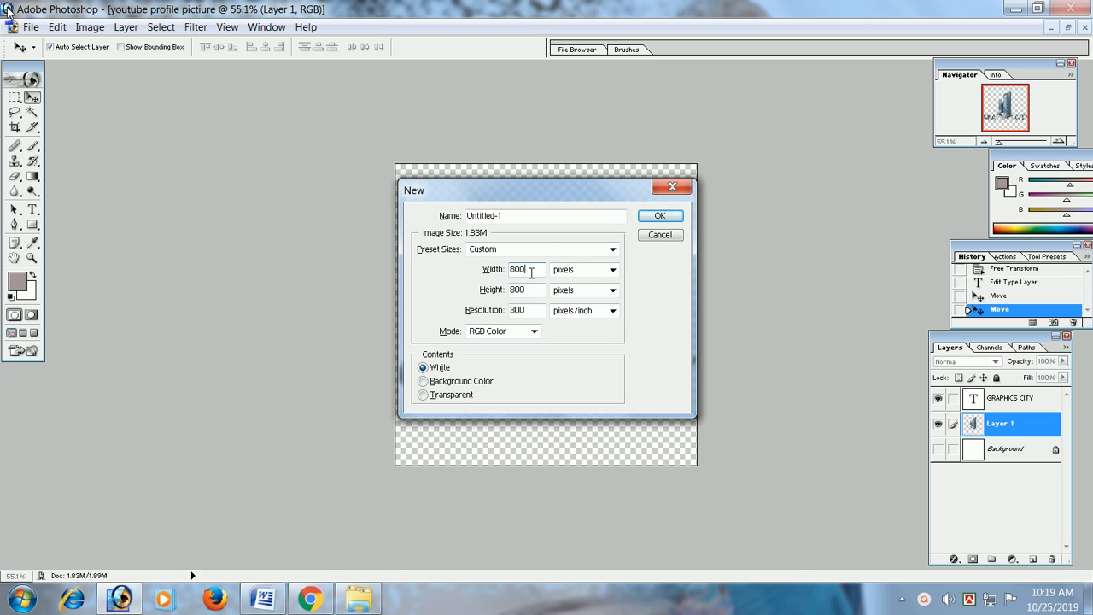
# Check the YouTube cover size in the "YOutube image size" picture from the desktop folder "Image size for social media", and return to Photoshop.
pyautogui.click(672, 187)
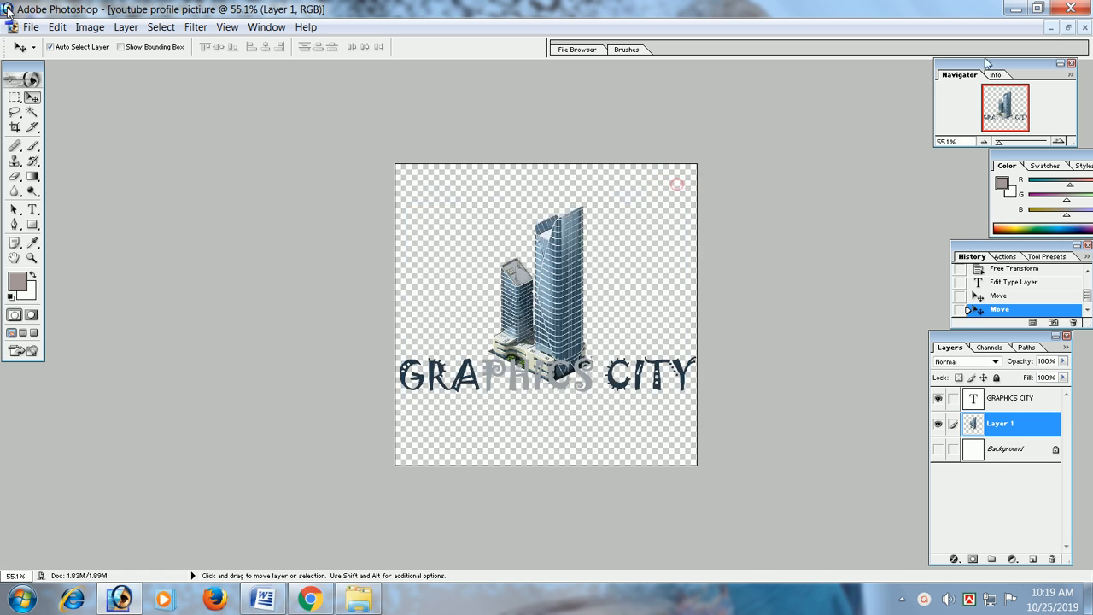
pyautogui.click(1012, 8)
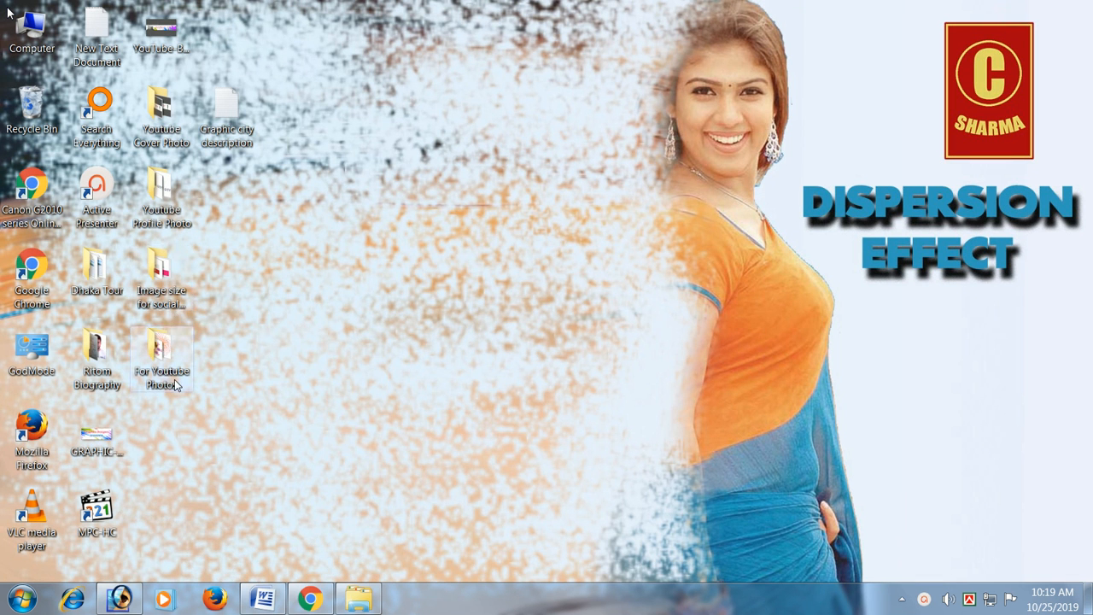
pyautogui.doubleClick(161, 281)
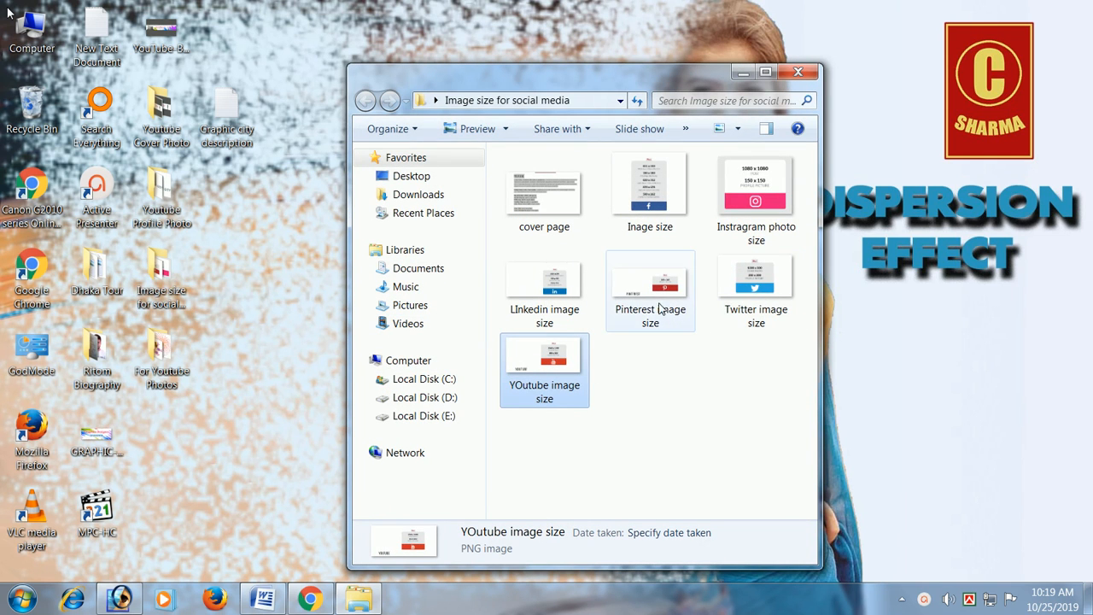
pyautogui.doubleClick(554, 377)
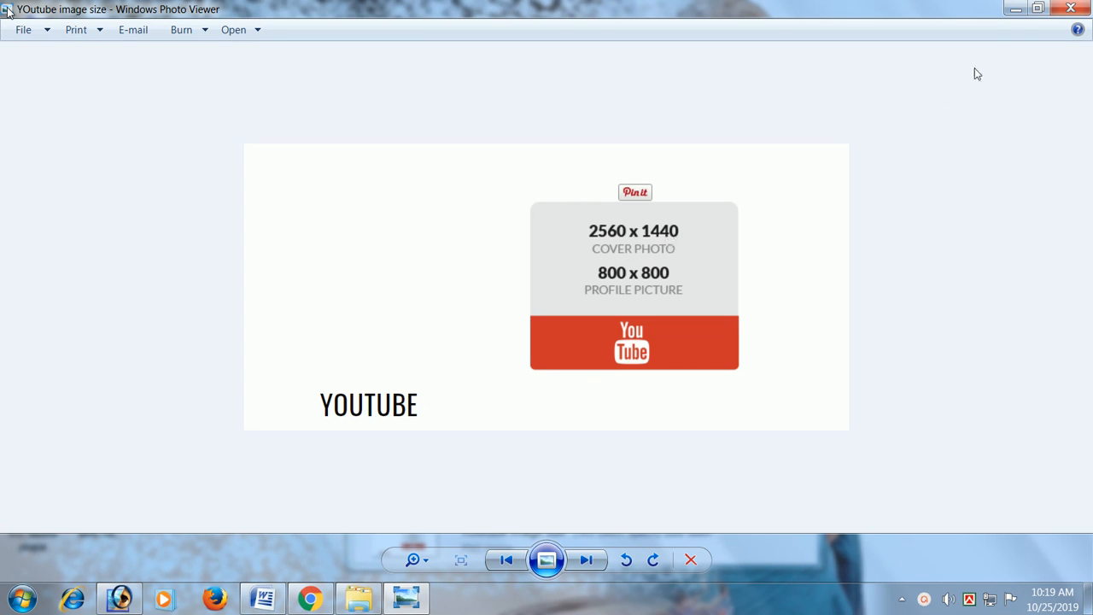
pyautogui.click(1015, 9)
pyautogui.click(132, 602)
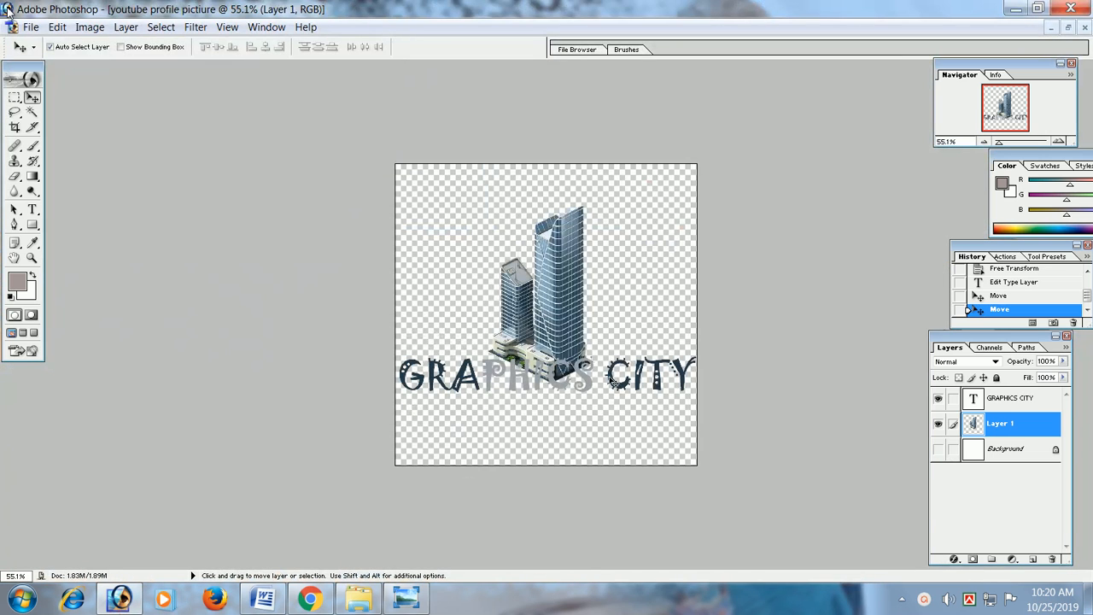
# Create a new white RGB document named "banner photo11", 2560 by 1440 pixels at 300 pixels/inch.
pyautogui.hotkey('ctrl', 'n')
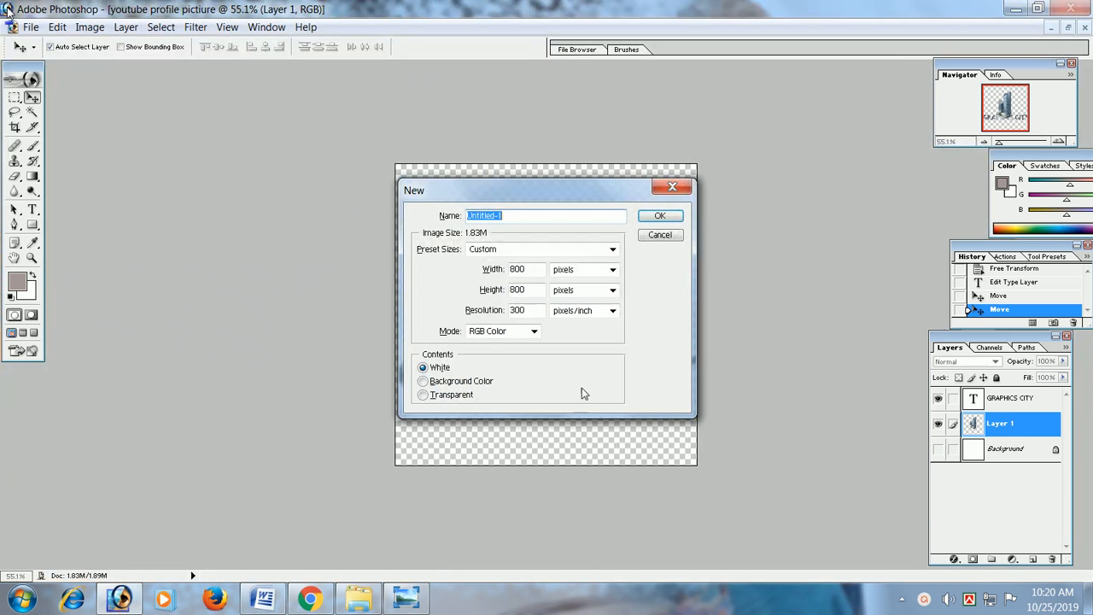
pyautogui.doubleClick(529, 268)
pyautogui.write('2560')
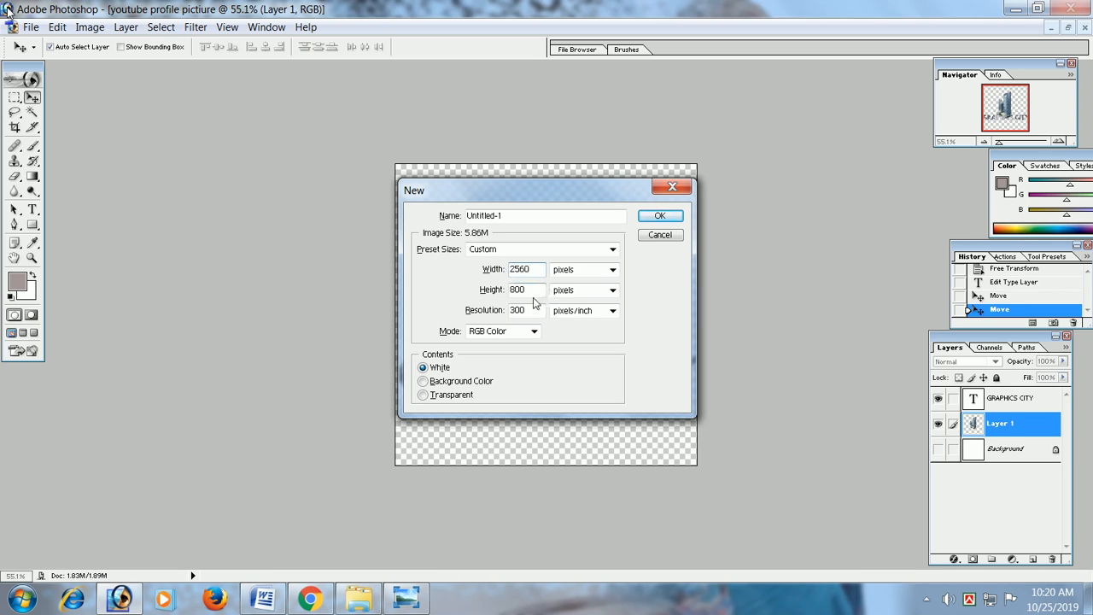
pyautogui.doubleClick(519, 290)
pyautogui.write('1440')
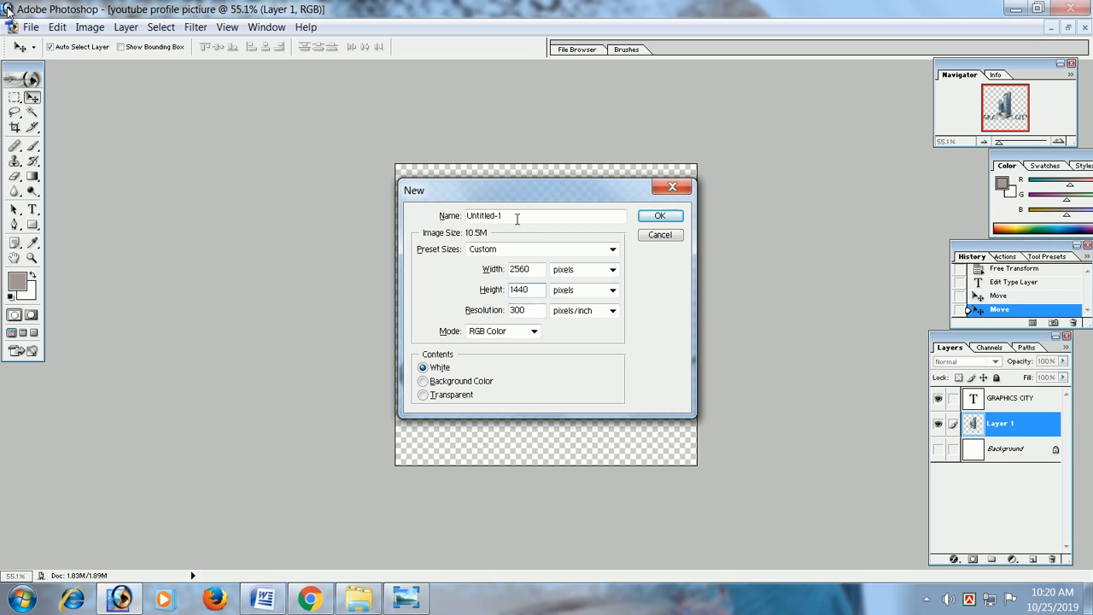
pyautogui.doubleClick(516, 219)
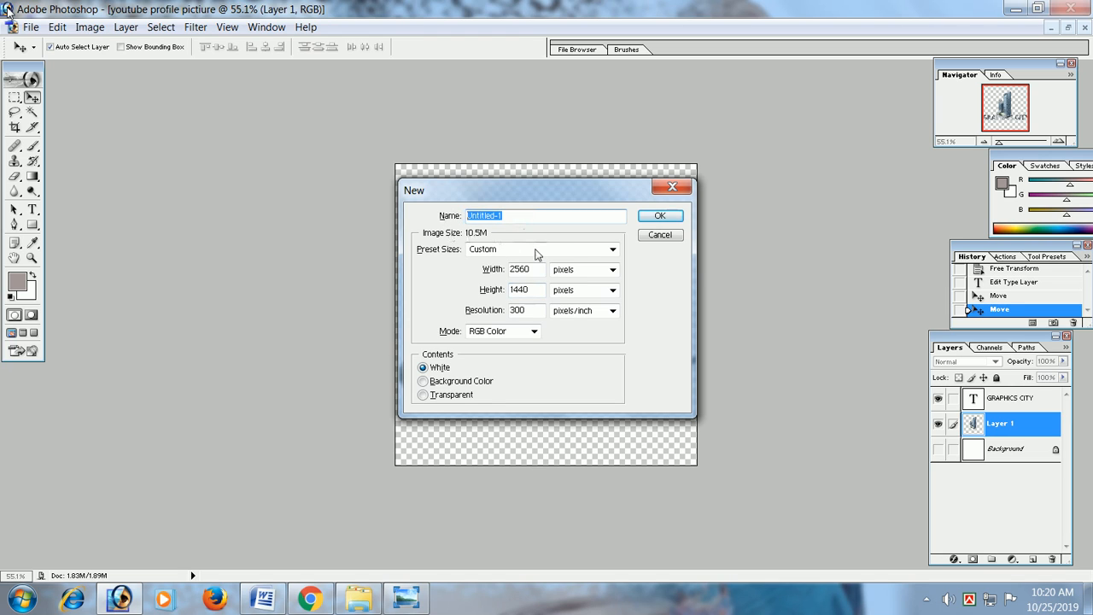
pyautogui.press('BackSpace')
pyautogui.write('11')
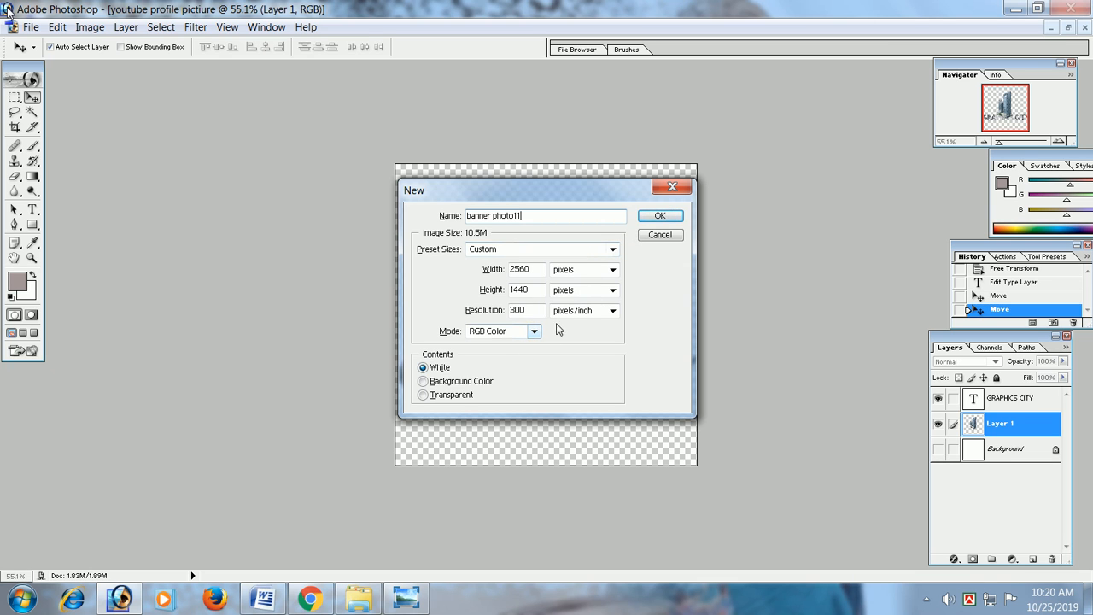
pyautogui.click(657, 216)
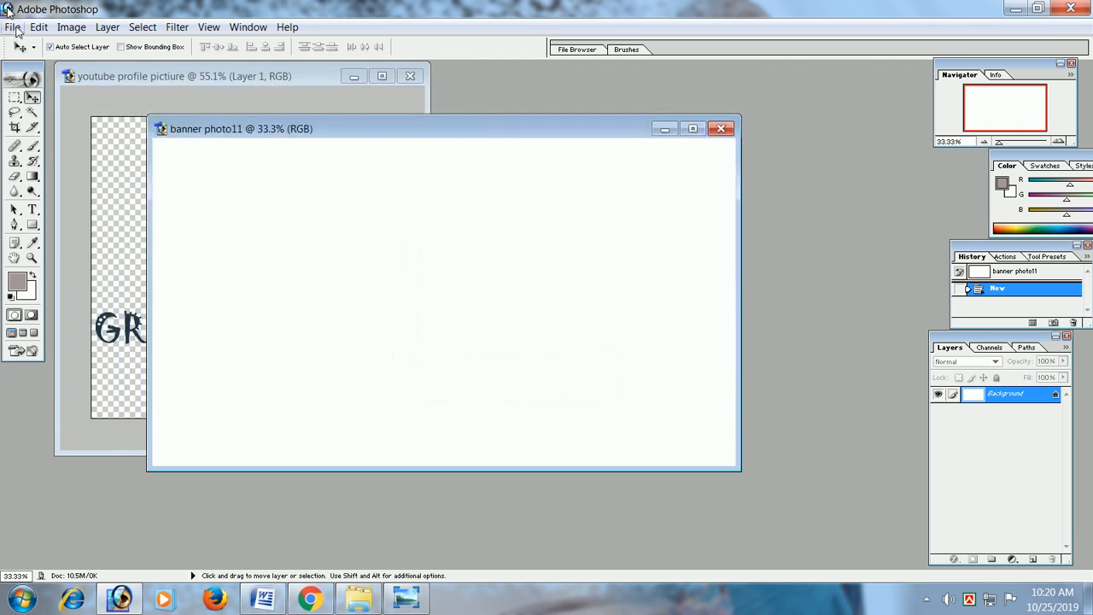
# Open the image YouTube-Banner-Size-Png from the Youtube Cover Photo folder on the desktop.
pyautogui.click(13, 26)
pyautogui.click(41, 61)
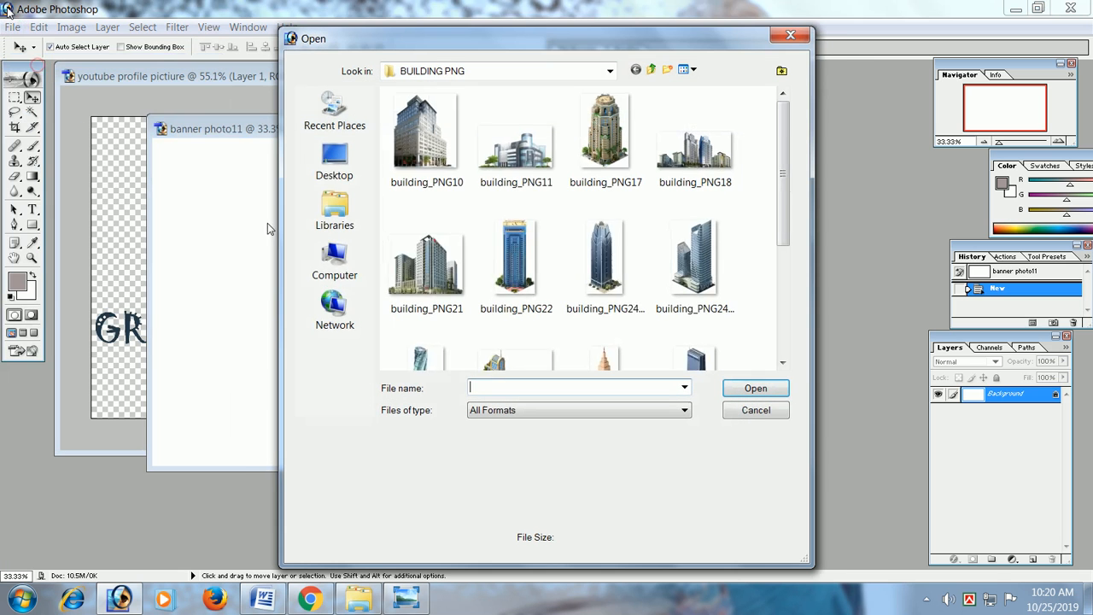
pyautogui.click(350, 175)
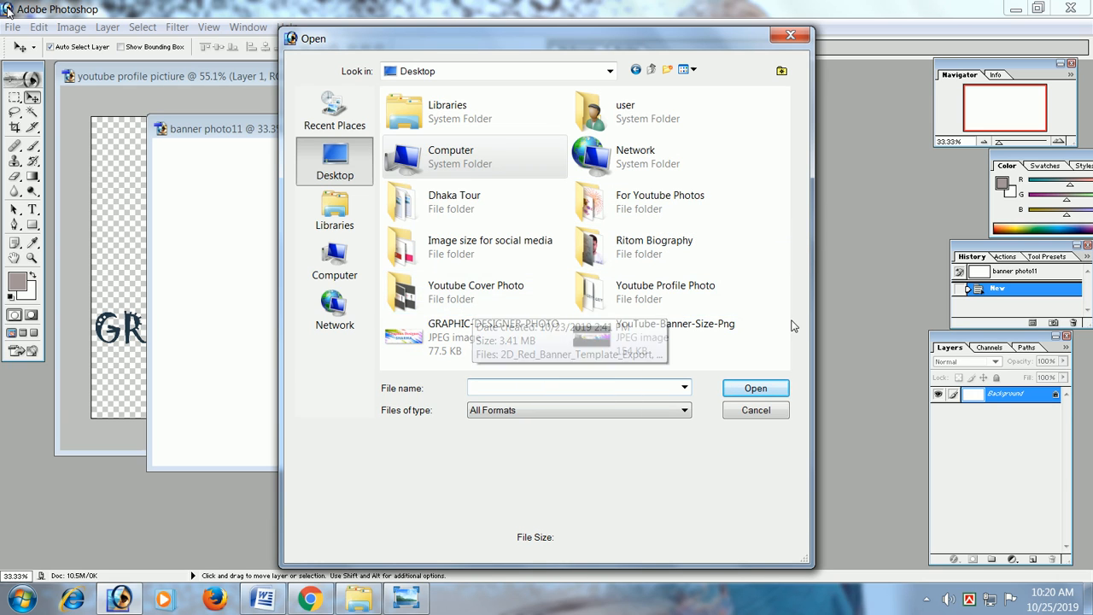
pyautogui.doubleClick(401, 299)
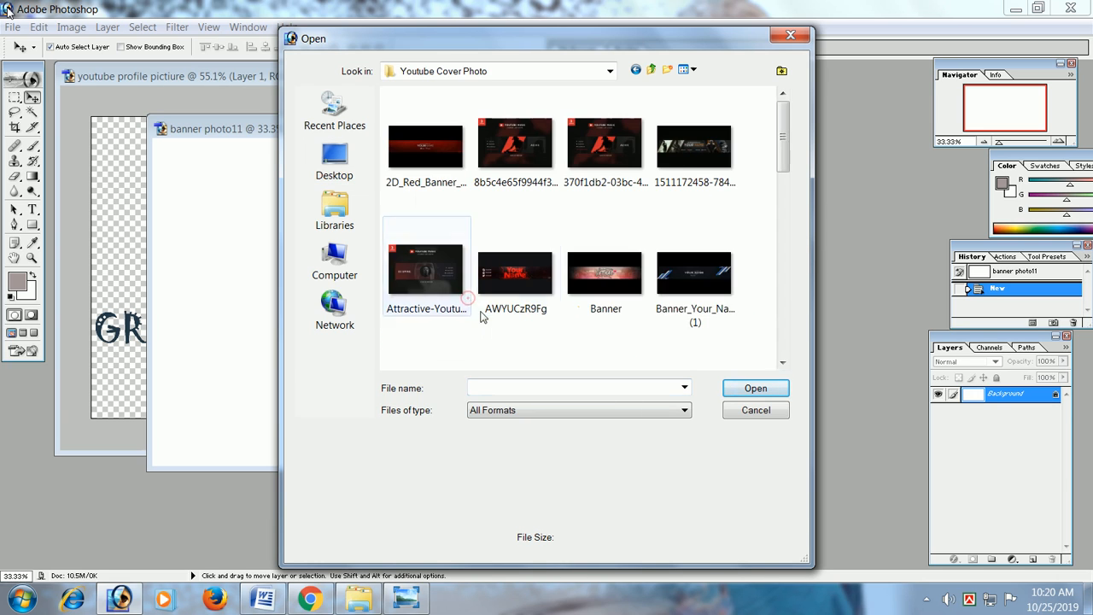
pyautogui.click(610, 274)
pyautogui.scroll(-5, 614, 273)
pyautogui.scroll(-3, 619, 276)
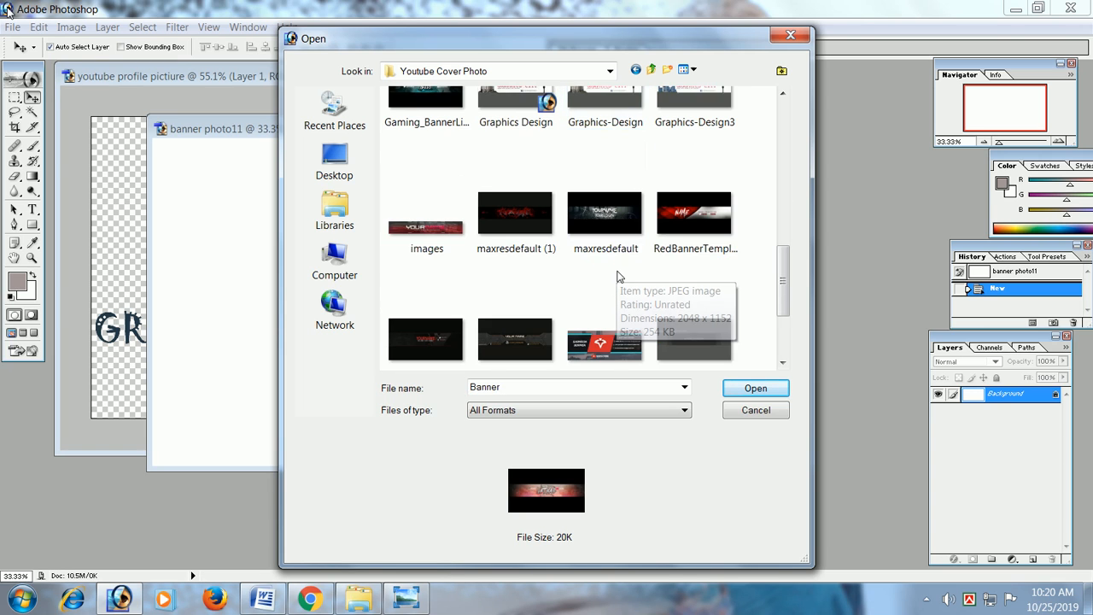
pyautogui.scroll(-2, 642, 277)
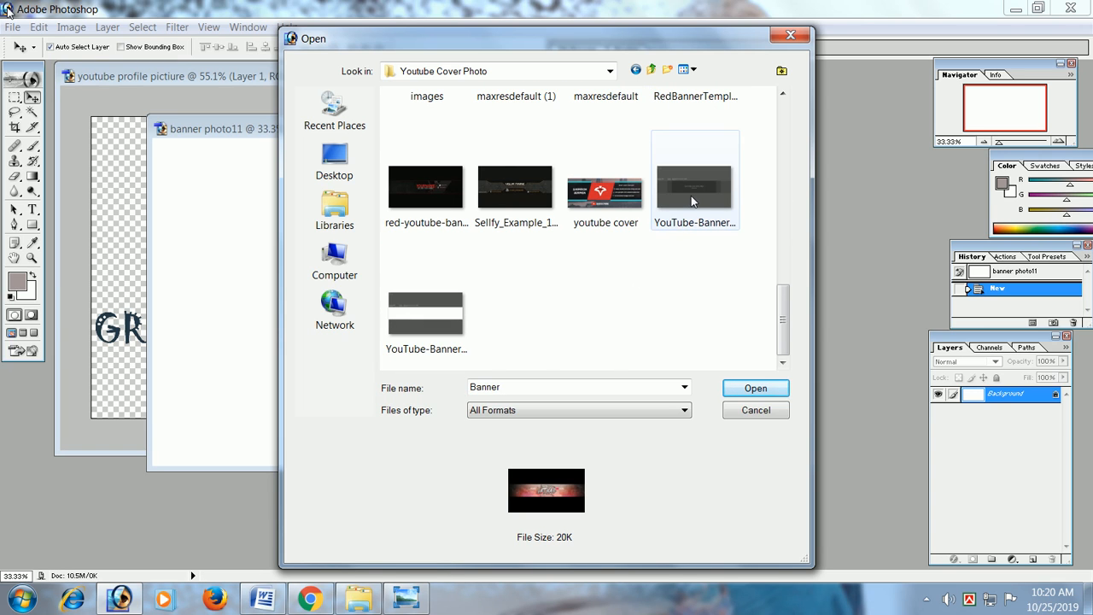
pyautogui.click(413, 332)
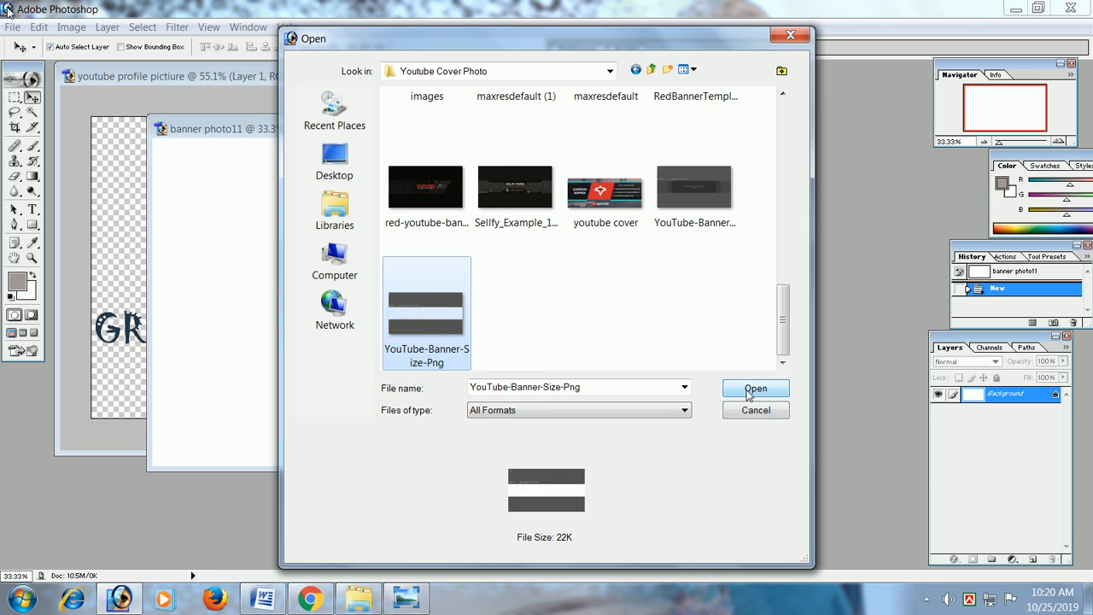
pyautogui.click(731, 389)
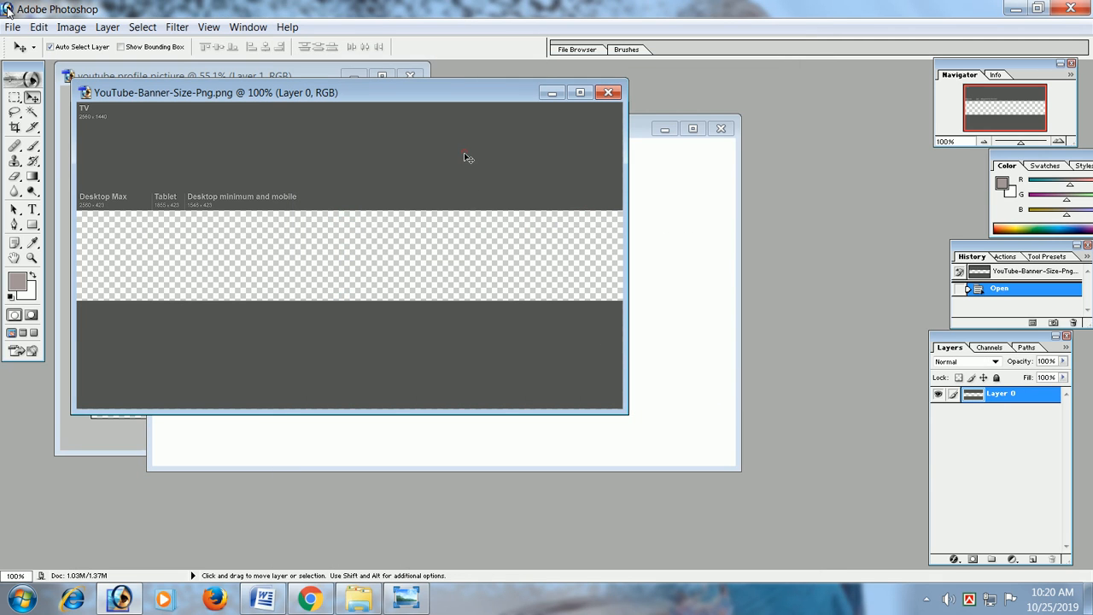
# Copy the banner-size template into the banner photo11 document, maximize that document and scale the template up to about 310%.
pyautogui.moveTo(464, 158); pyautogui.dragTo(501, 282)
pyautogui.click(692, 128)
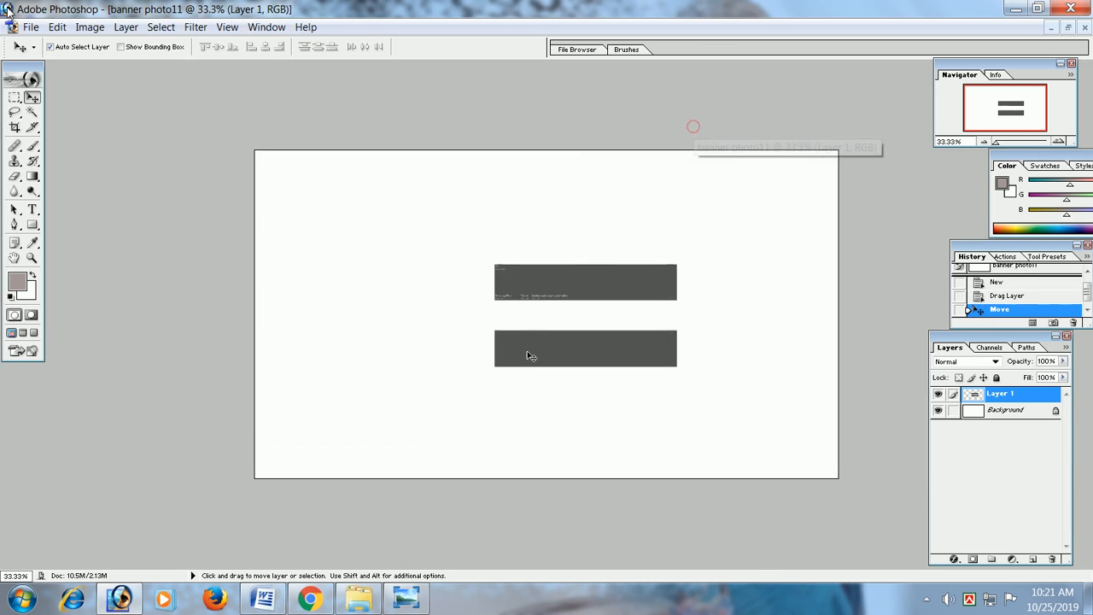
pyautogui.hotkey('ctrl', 't')
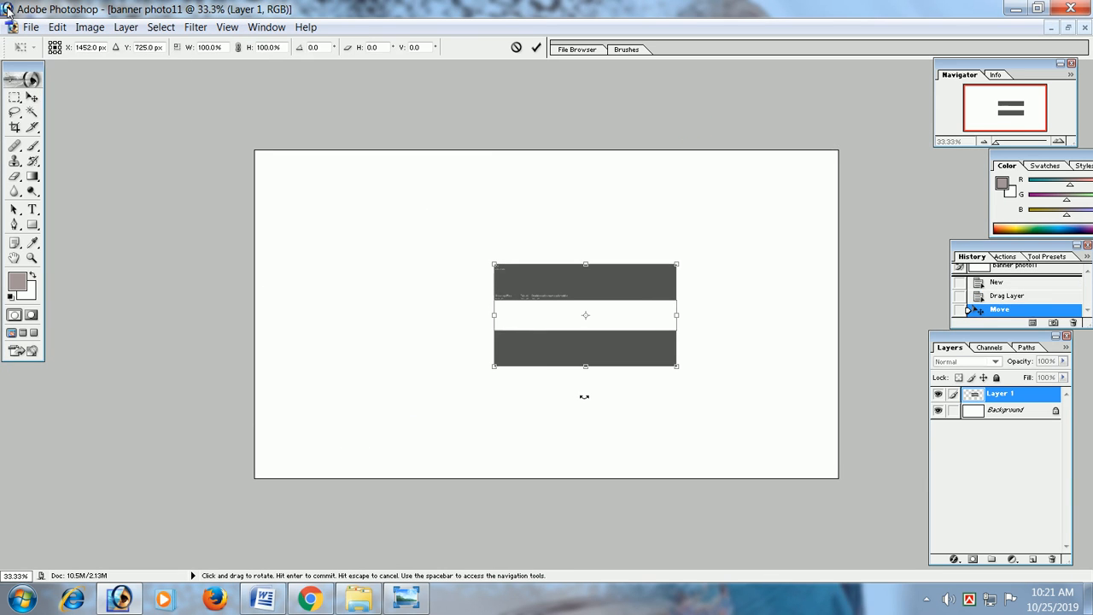
pyautogui.moveTo(676, 366); pyautogui.dragTo(835, 456)
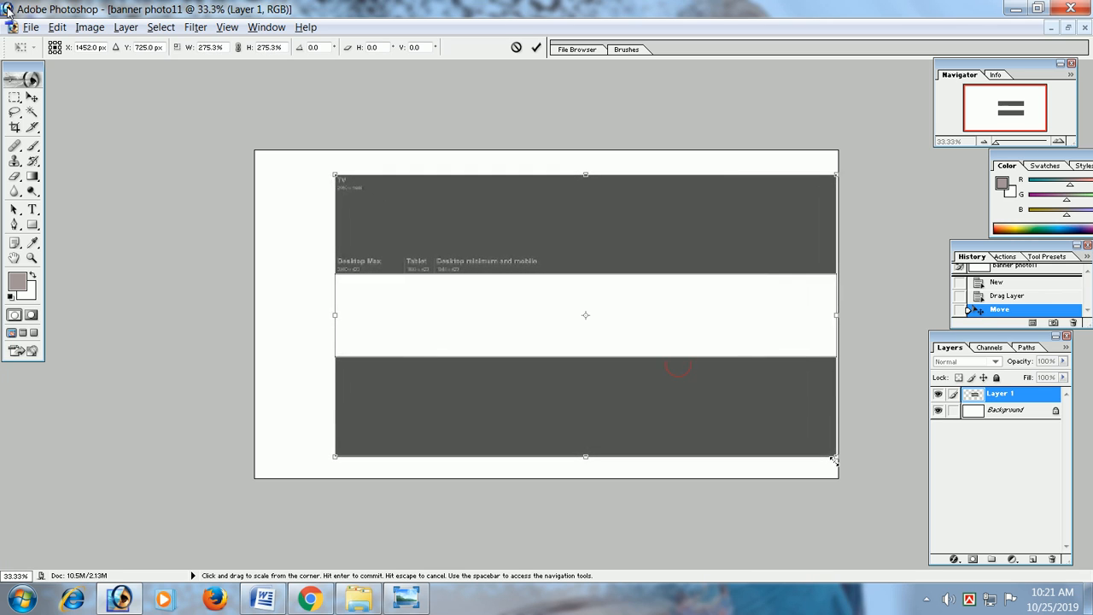
pyautogui.moveTo(329, 171); pyautogui.dragTo(295, 153)
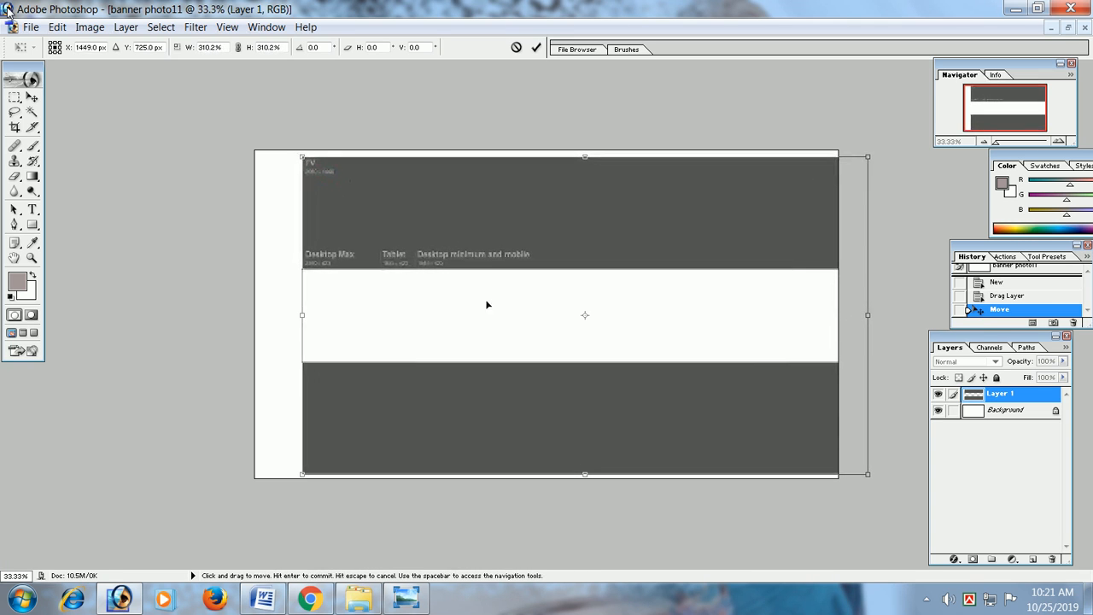
# Nudge the scaled template left until its right edge meets the canvas's right edge, with its centre at X 1326 px.
pyautogui.press('Left')
pyautogui.press('Left')
pyautogui.press('Left')
pyautogui.press('Left')
pyautogui.press('Left')
pyautogui.press('Left')
pyautogui.press('Left')
pyautogui.press('Left')
pyautogui.press('Left')
pyautogui.press('Left')
pyautogui.press('Left')
pyautogui.press('Left')
pyautogui.press('Left')
pyautogui.press('Left')
pyautogui.press('Left')
pyautogui.press('Left')
pyautogui.press('Left')
pyautogui.press('Left')
pyautogui.press('Left')
pyautogui.press('Left')
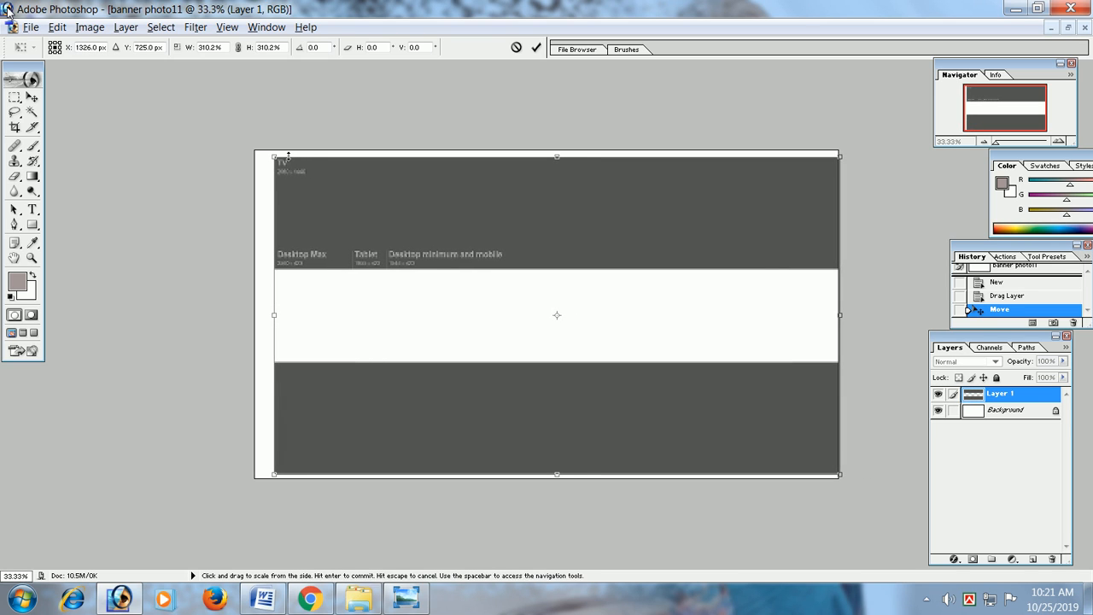
# Enlarge the template to about 321.6% and nudge it left to the canvas's left edge, centred at X 1287 px.
pyautogui.moveTo(274, 154); pyautogui.dragTo(264, 151)
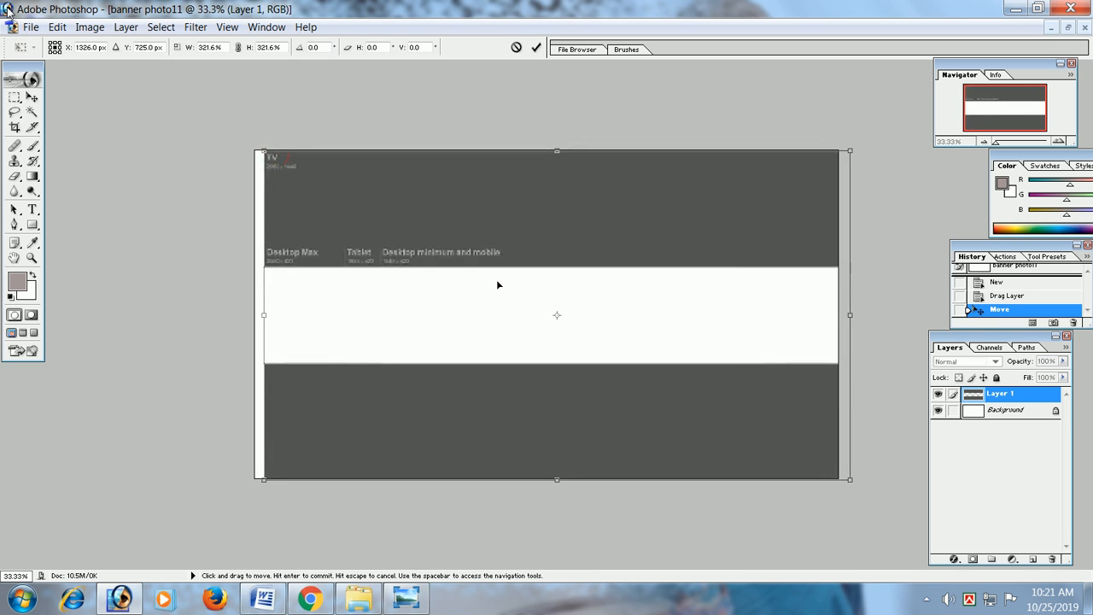
pyautogui.press('Left')
pyautogui.press('Left')
pyautogui.press('Left')
pyautogui.press('Left')
pyautogui.press('Left')
pyautogui.press('Left')
pyautogui.press('Left')
pyautogui.press('Left')
pyautogui.press('Left')
pyautogui.press('Left')
pyautogui.press('Left')
pyautogui.press('Left')
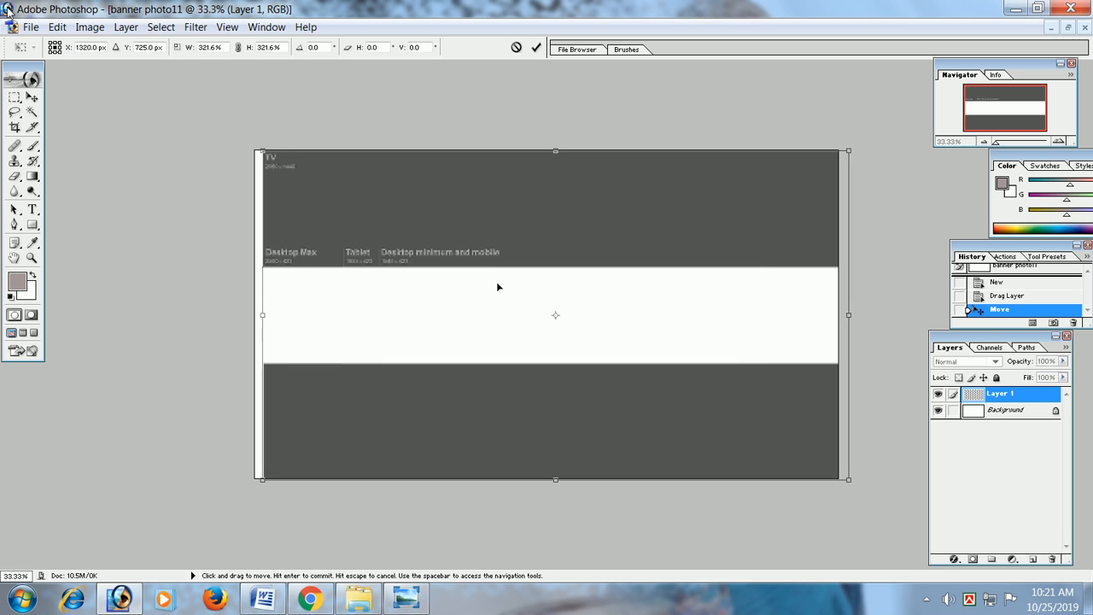
pyautogui.press('Left')
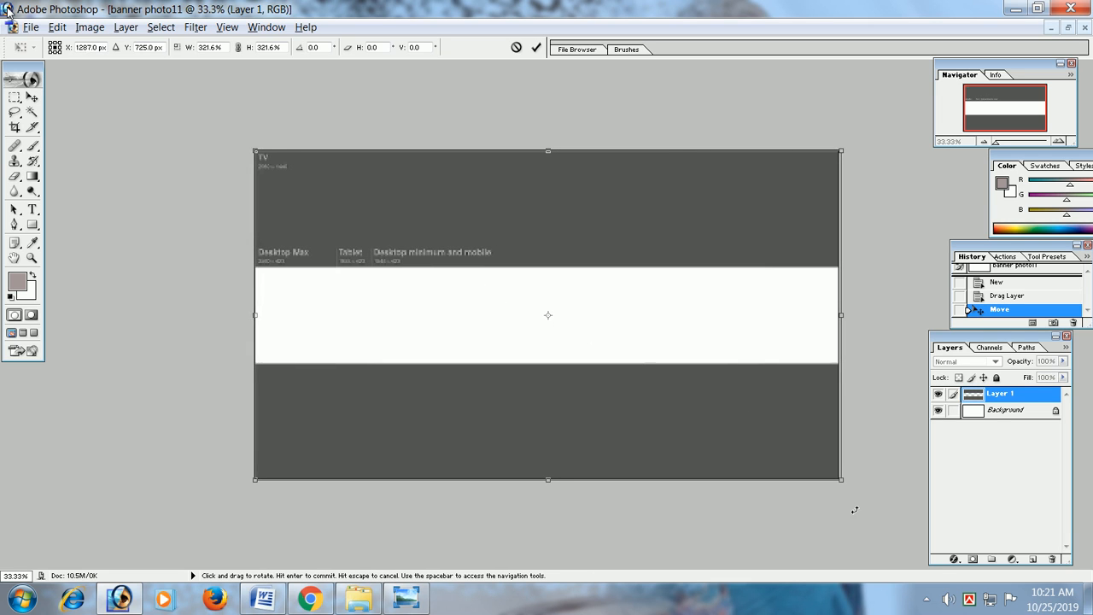
# Fine-tune the template's scale to about 322.7%, nudge its centre to X 1284 px, Y 722 px, and apply the transform.
pyautogui.moveTo(841, 481); pyautogui.dragTo(844, 483)
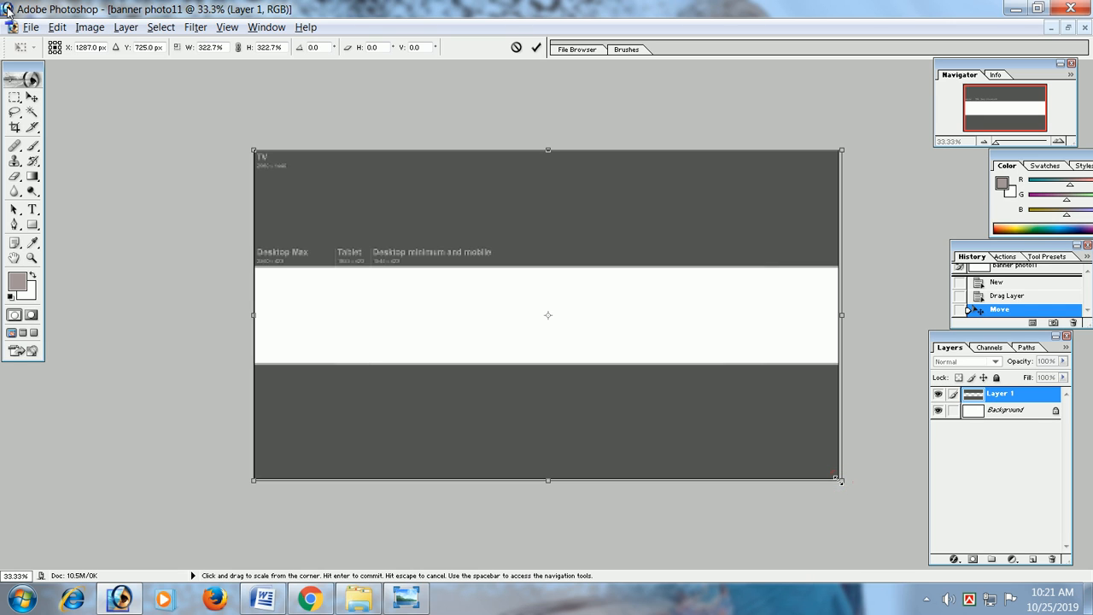
pyautogui.moveTo(835, 477); pyautogui.dragTo(833, 475)
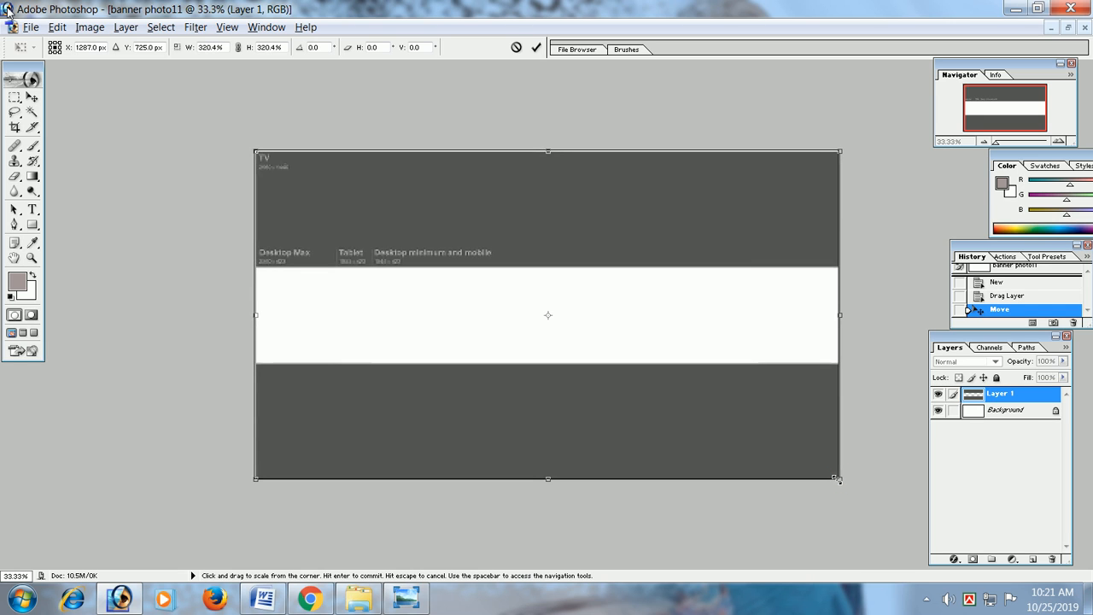
pyautogui.moveTo(837, 478); pyautogui.dragTo(839, 481)
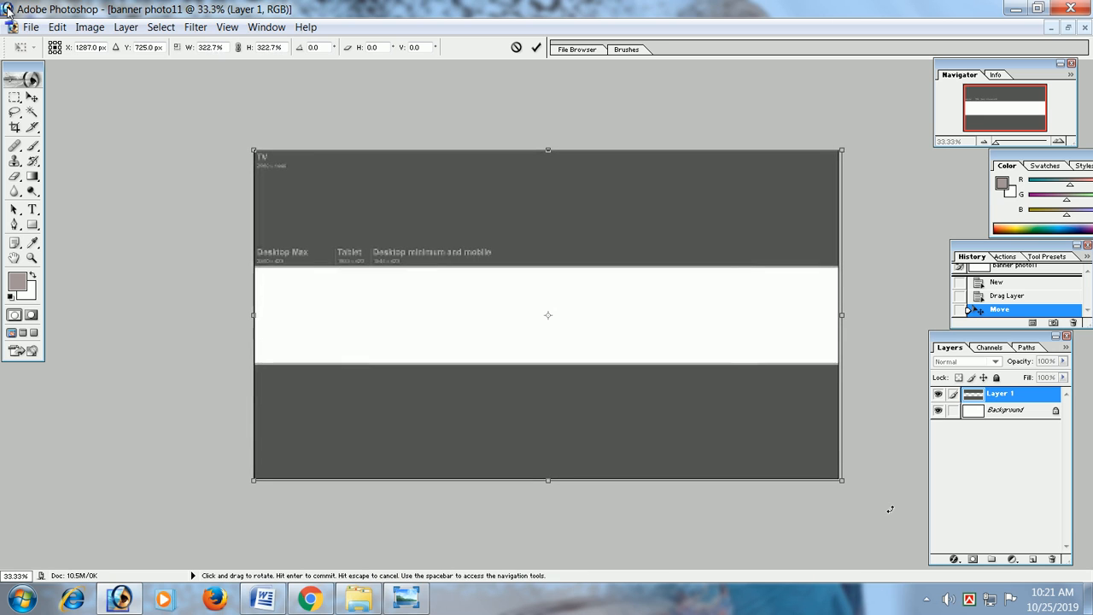
pyautogui.press('Up')
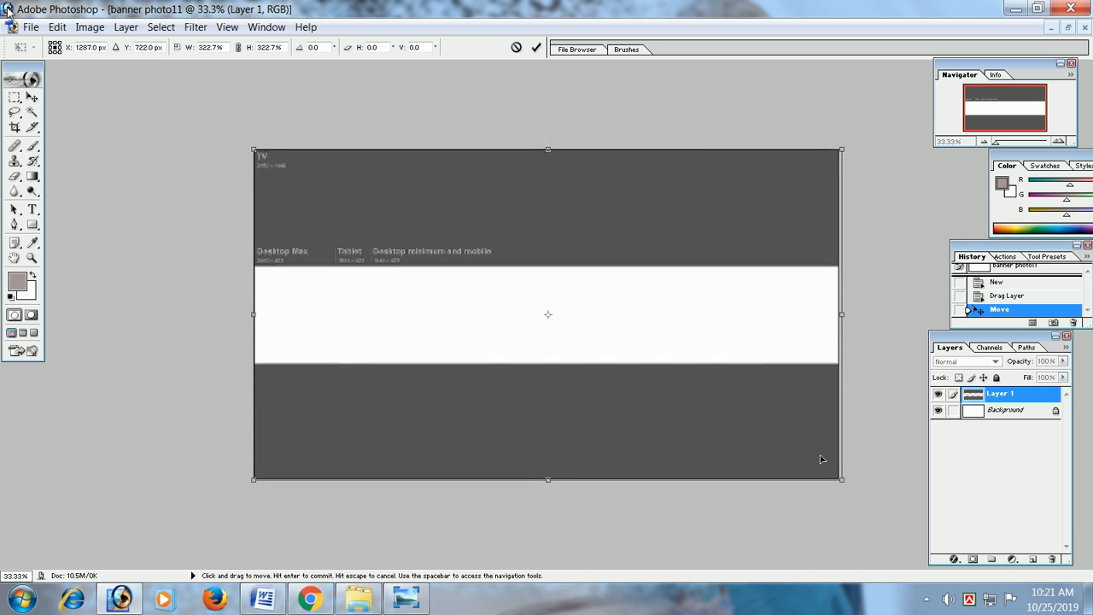
pyautogui.press('Left')
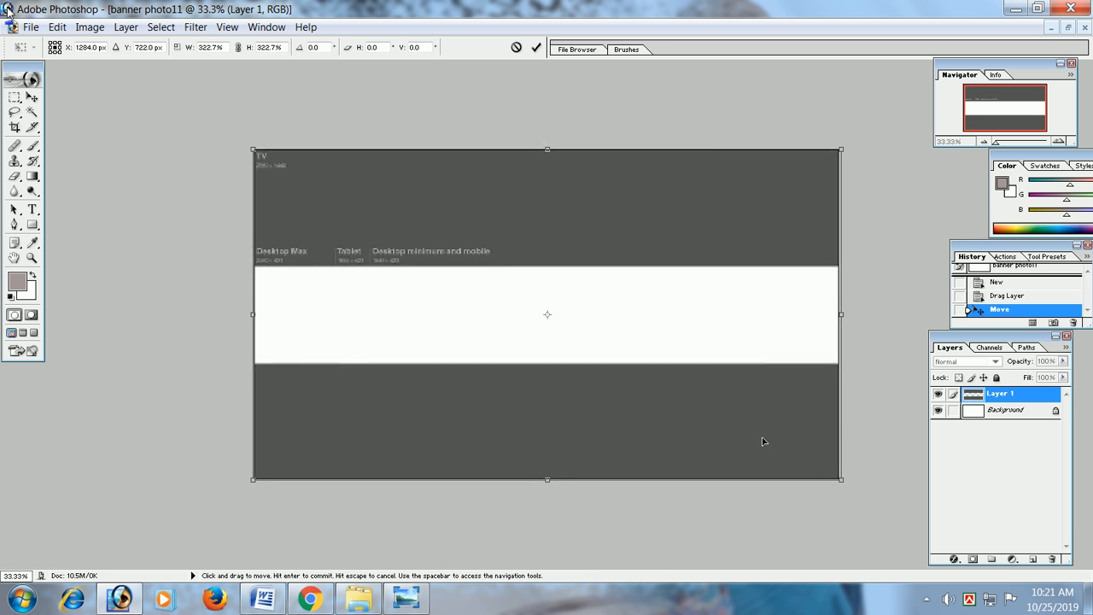
pyautogui.click(537, 50)
pyautogui.hotkey('ctrl', '0')
pyautogui.scroll(1, 604, 305)
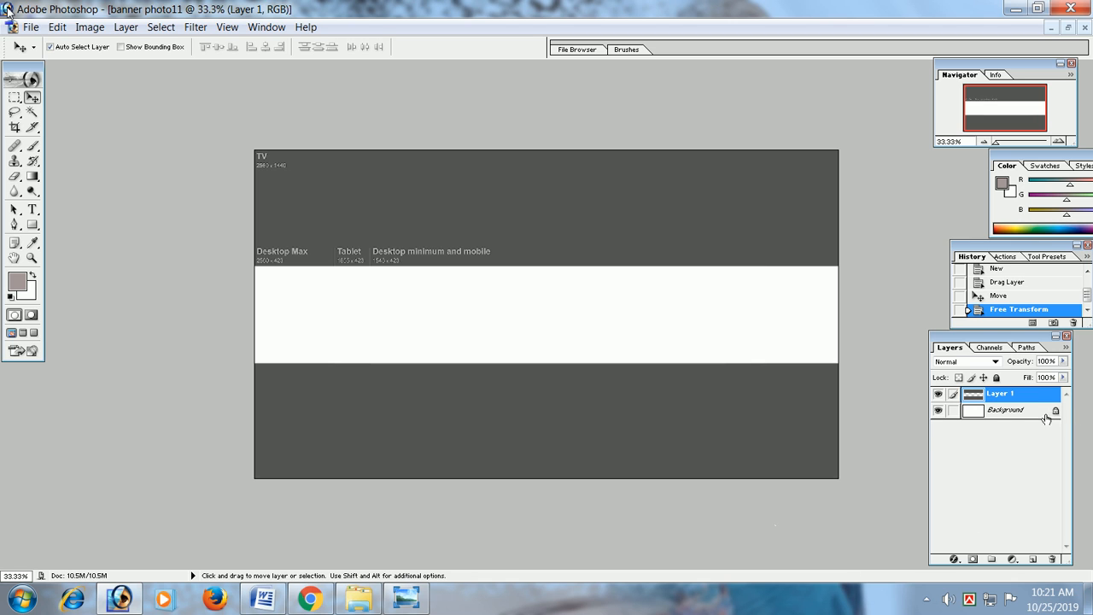
# Hide and show the Background layer again, and add a new empty layer above the template layer.
pyautogui.click(938, 411)
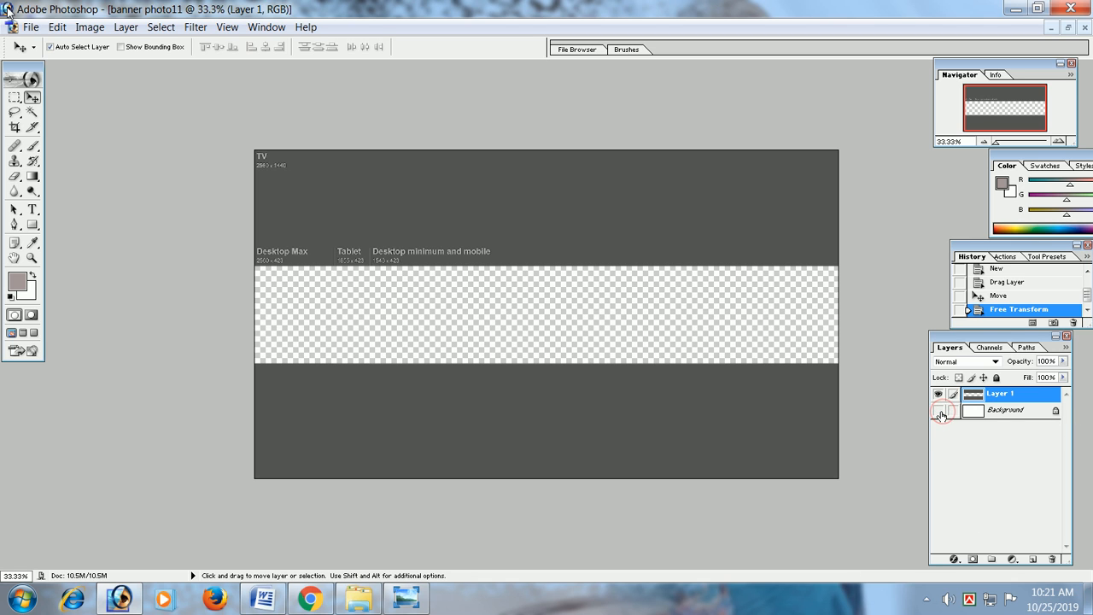
pyautogui.click(939, 410)
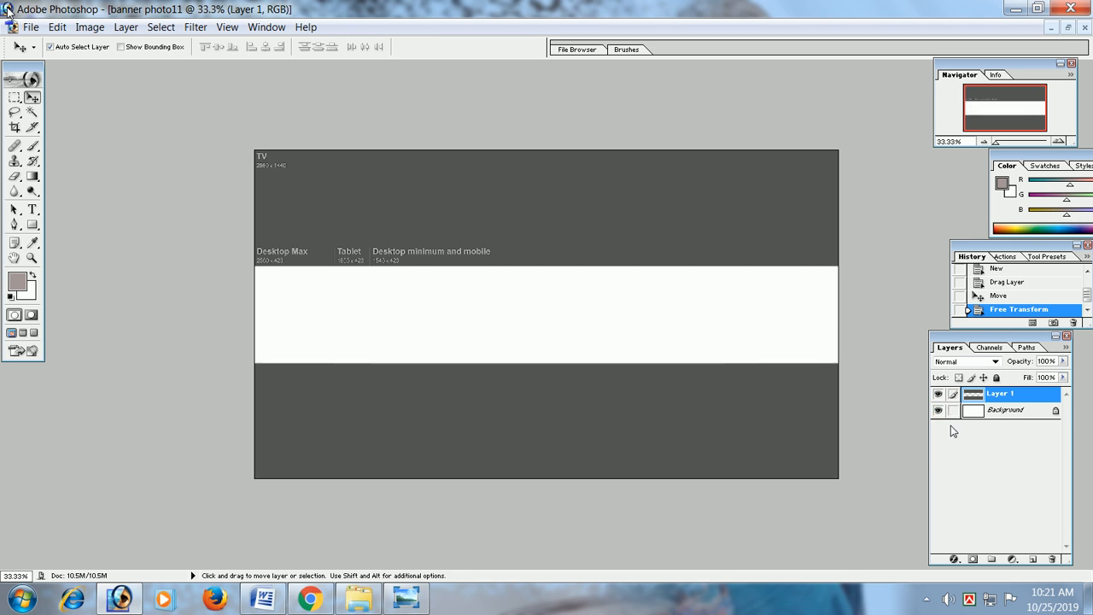
pyautogui.click(1032, 560)
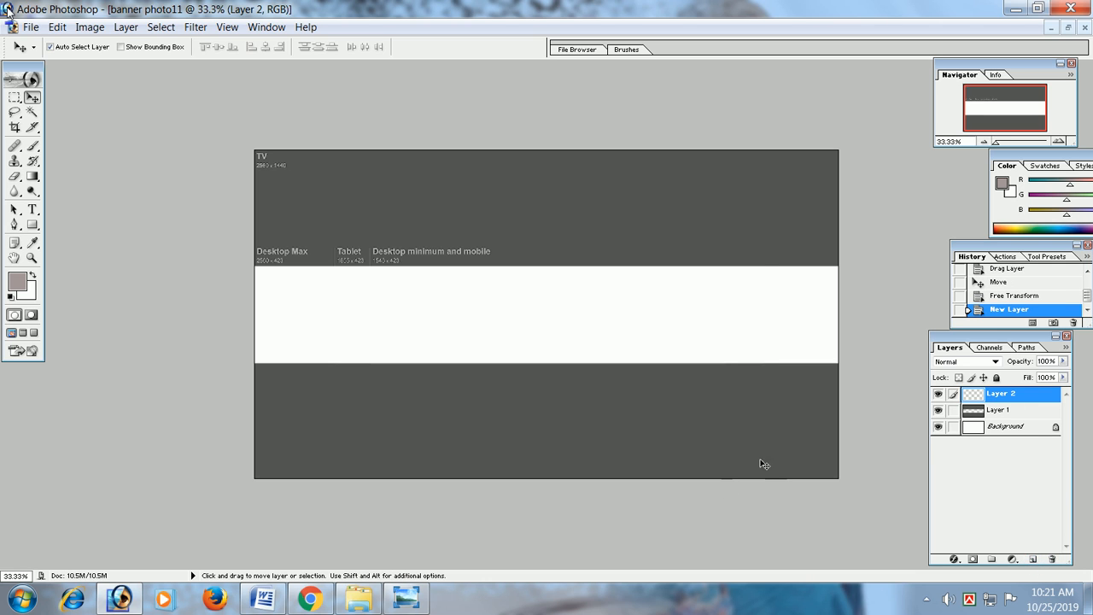
# Start opening an image and browse from the Desktop to the For Youtube Photos folder.
pyautogui.click(30, 27)
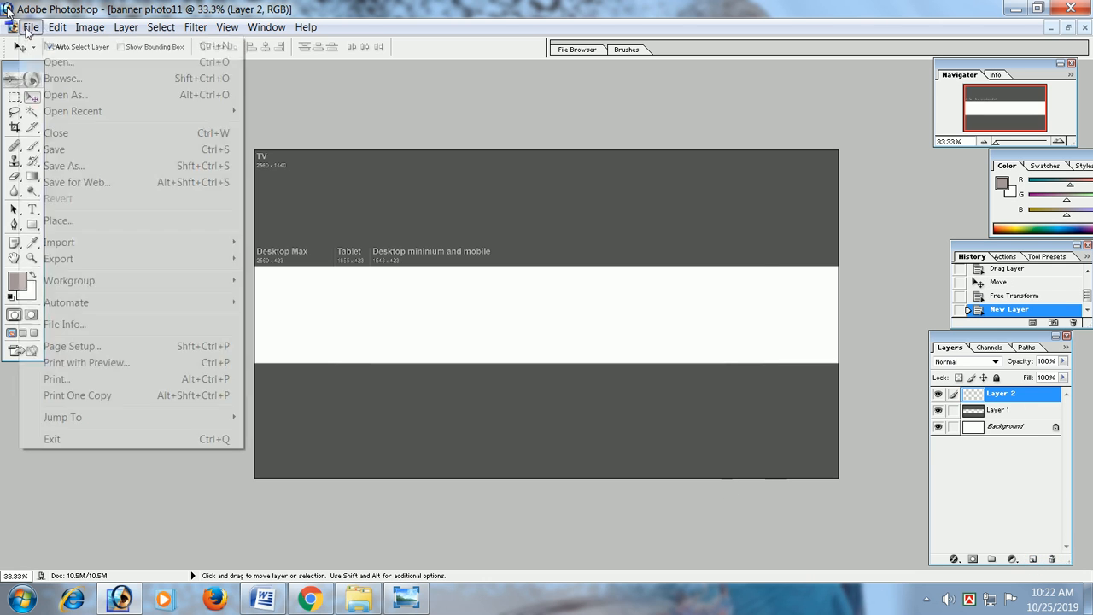
pyautogui.click(63, 67)
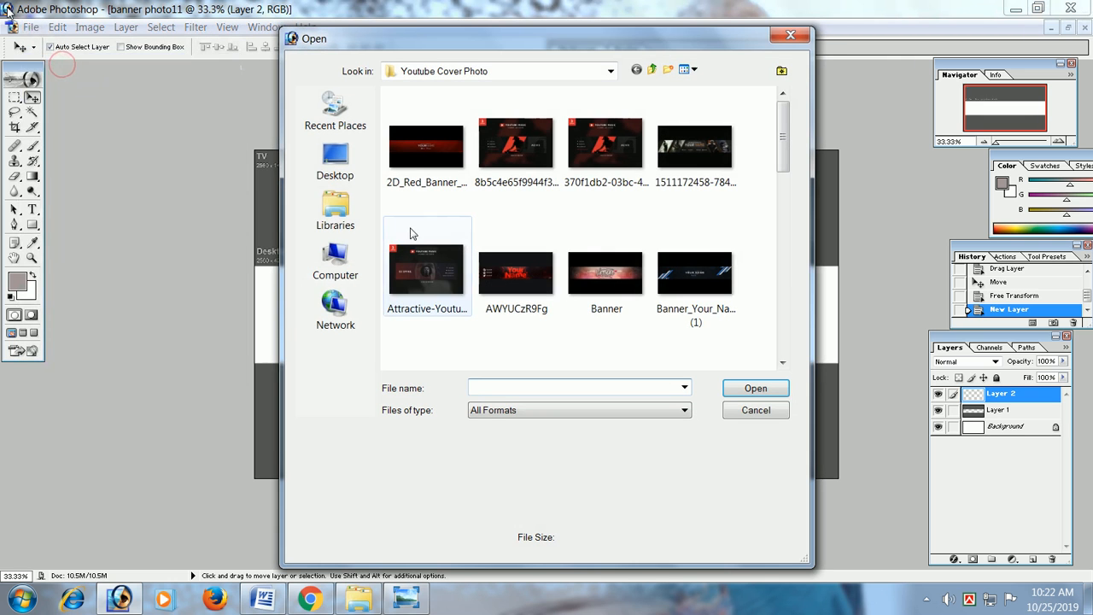
pyautogui.click(342, 161)
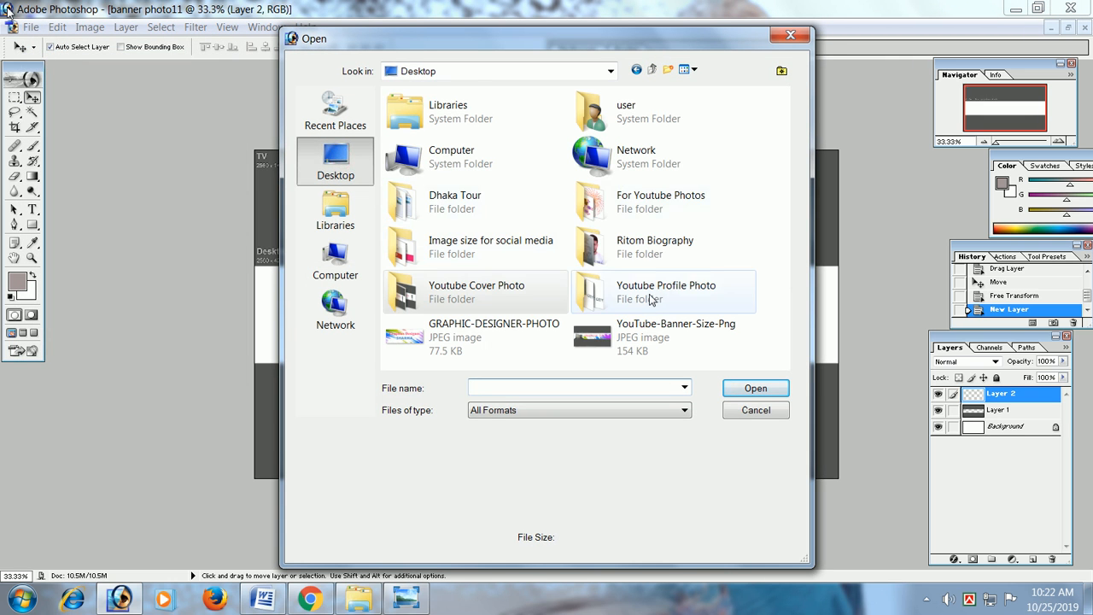
pyautogui.doubleClick(649, 297)
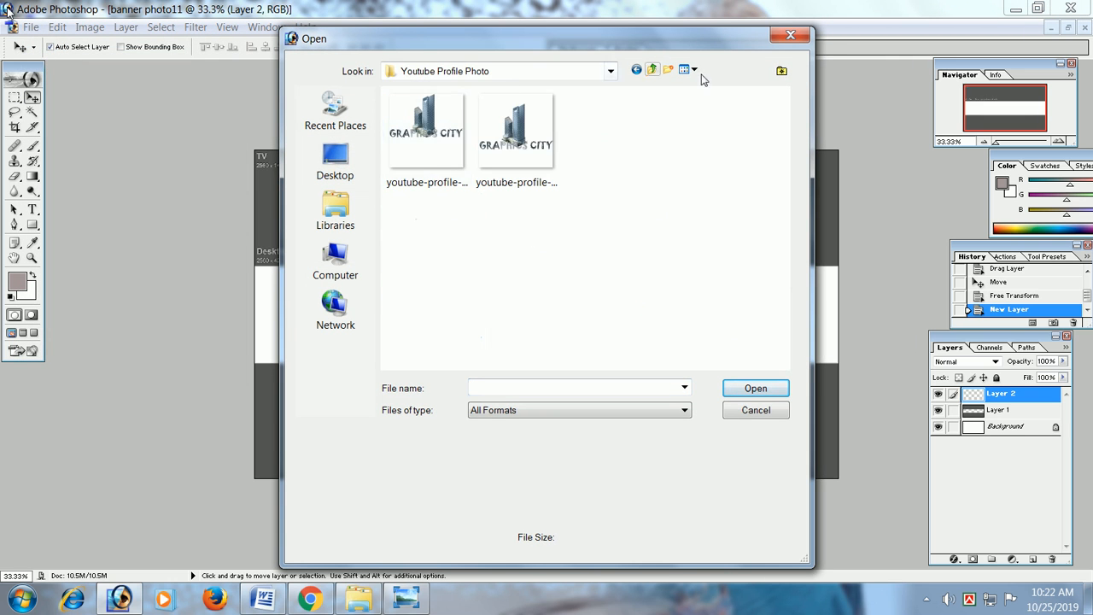
pyautogui.click(652, 70)
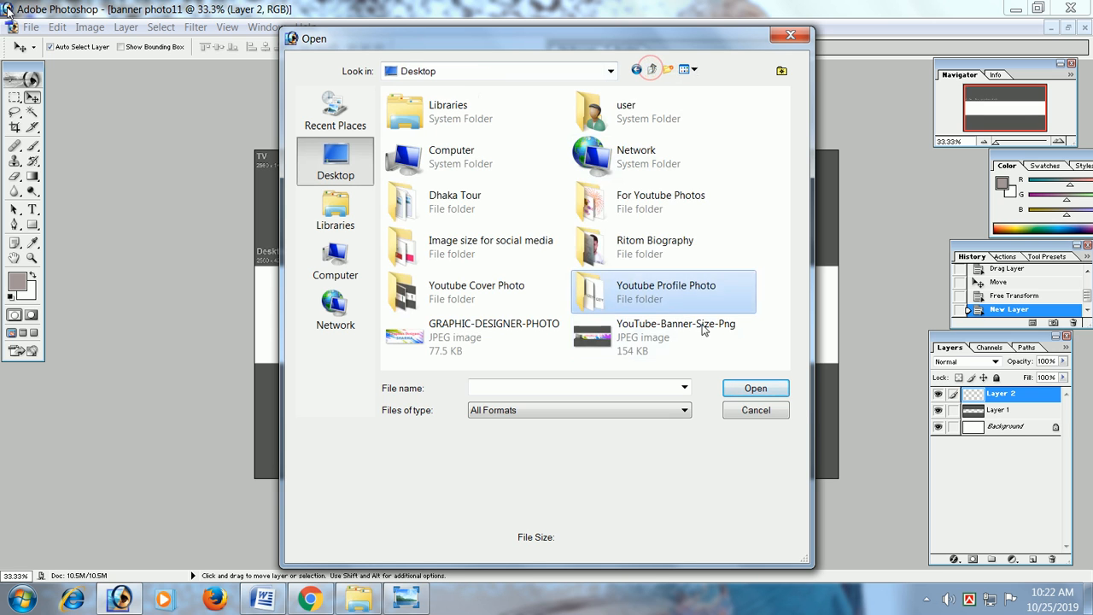
pyautogui.doubleClick(646, 209)
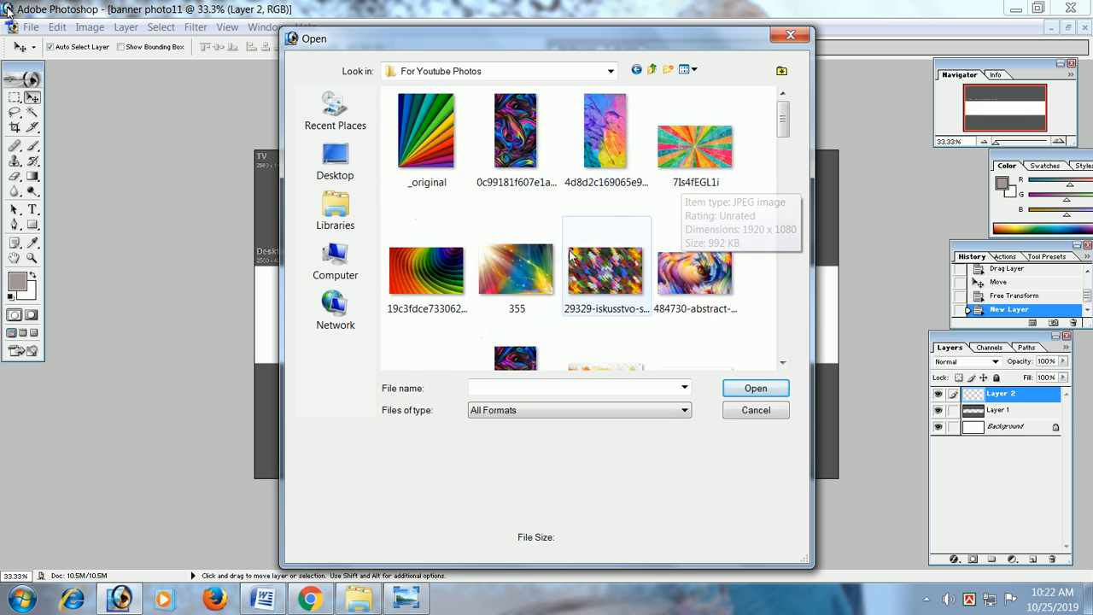
# Look through the For Youtube Photos folder and open the vinilos-circulos-multicolores image of the multicoloured disc.
pyautogui.scroll(-3, 572, 262)
pyautogui.scroll(3, 572, 263)
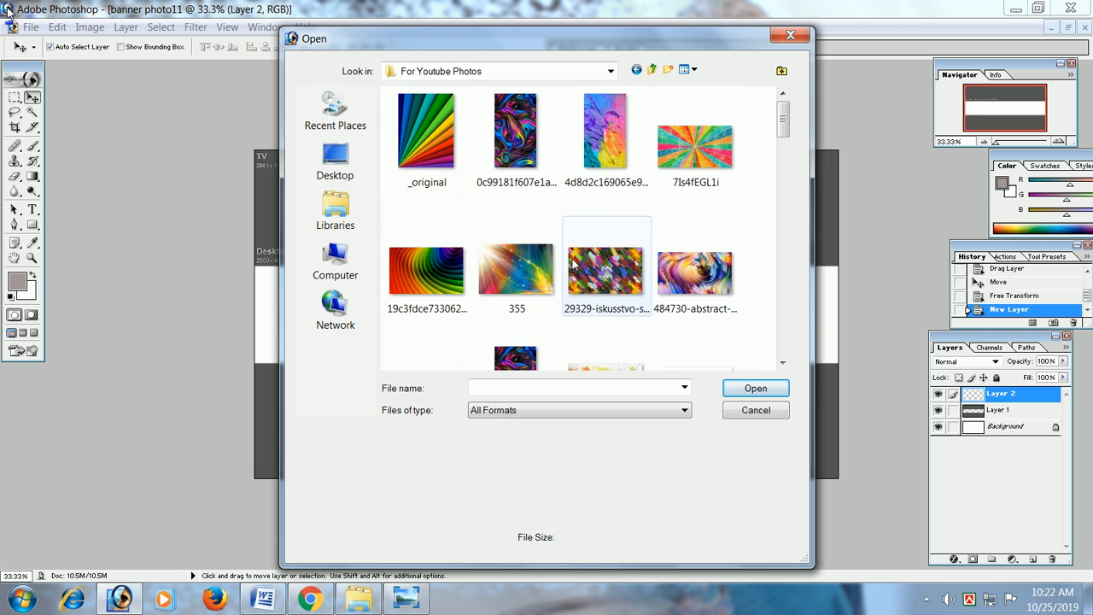
pyautogui.scroll(-3, 572, 263)
pyautogui.scroll(-10, 572, 265)
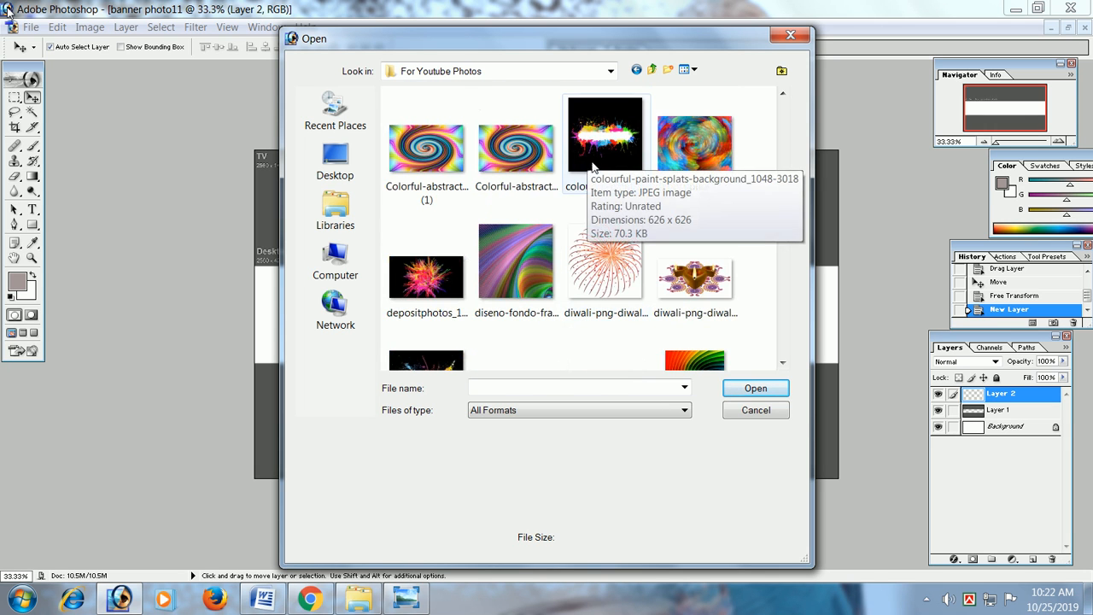
pyautogui.scroll(-3, 561, 305)
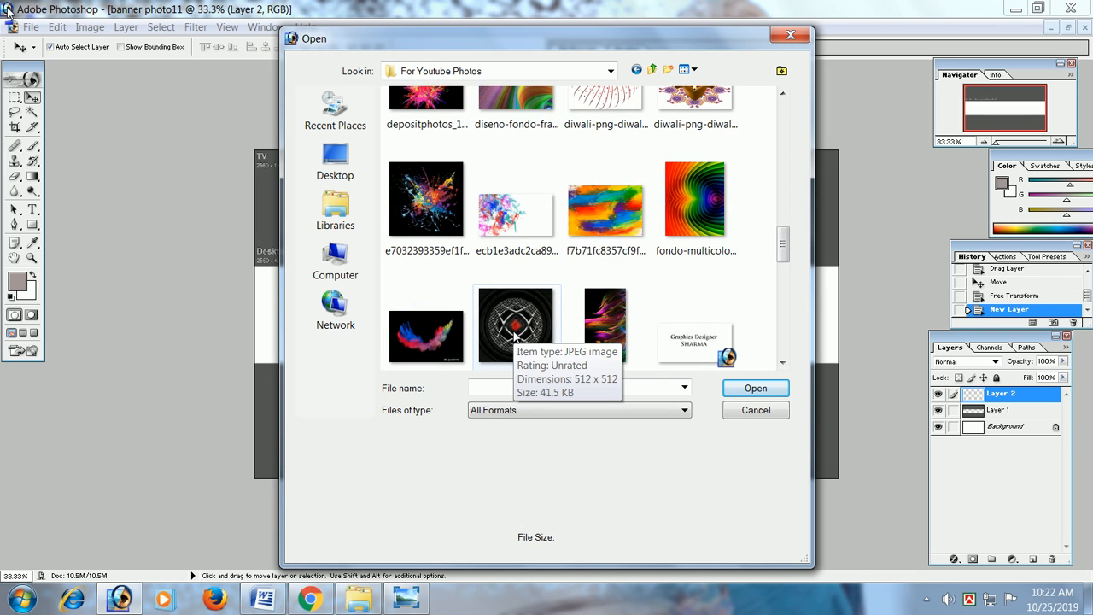
pyautogui.scroll(-3, 513, 334)
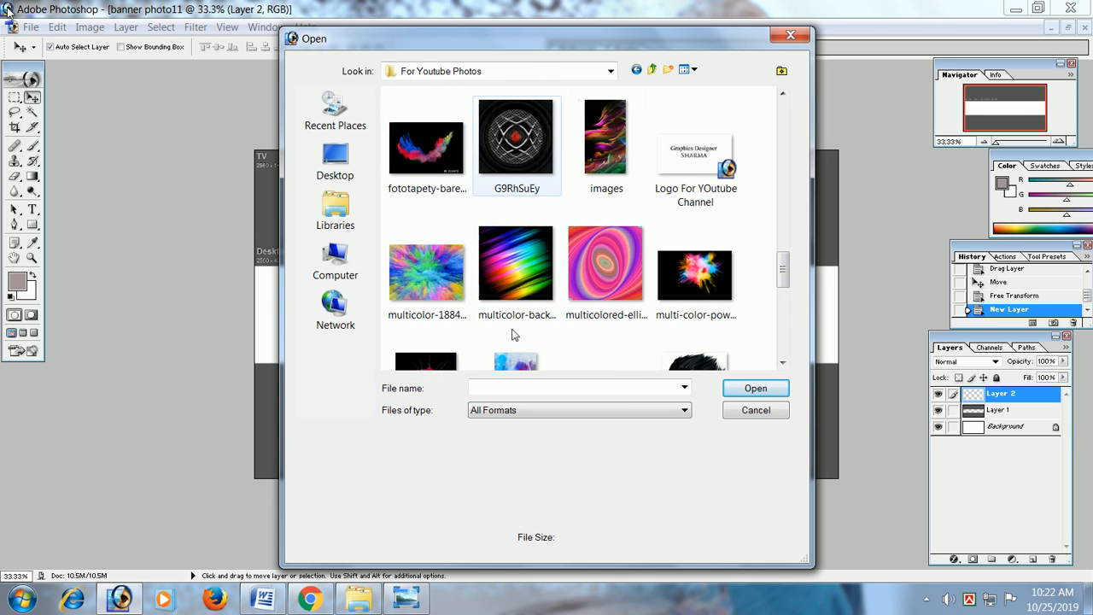
pyautogui.scroll(-6, 512, 334)
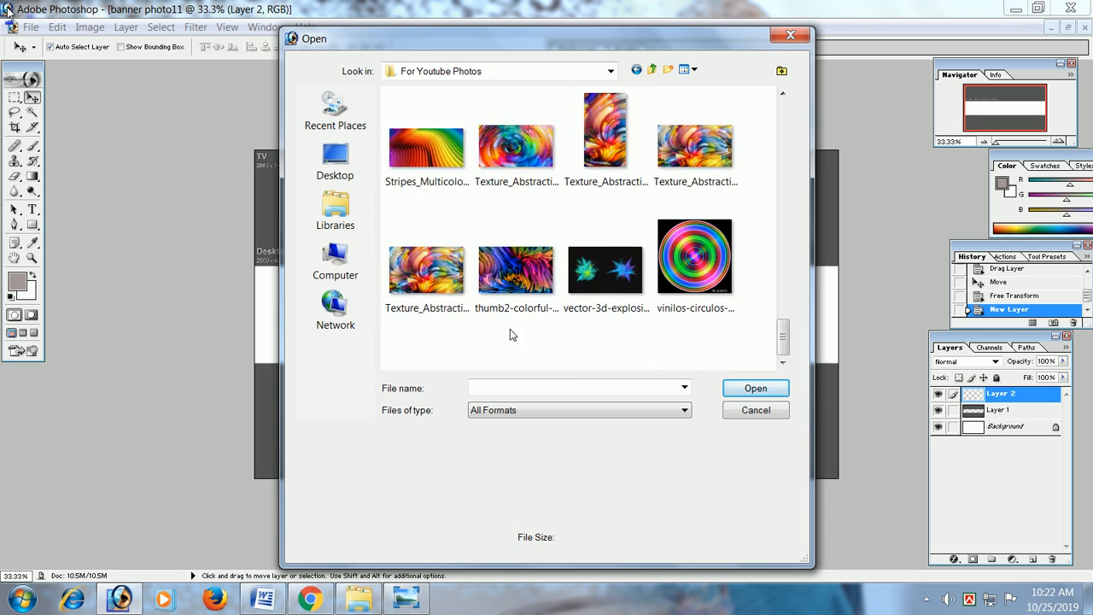
pyautogui.click(696, 261)
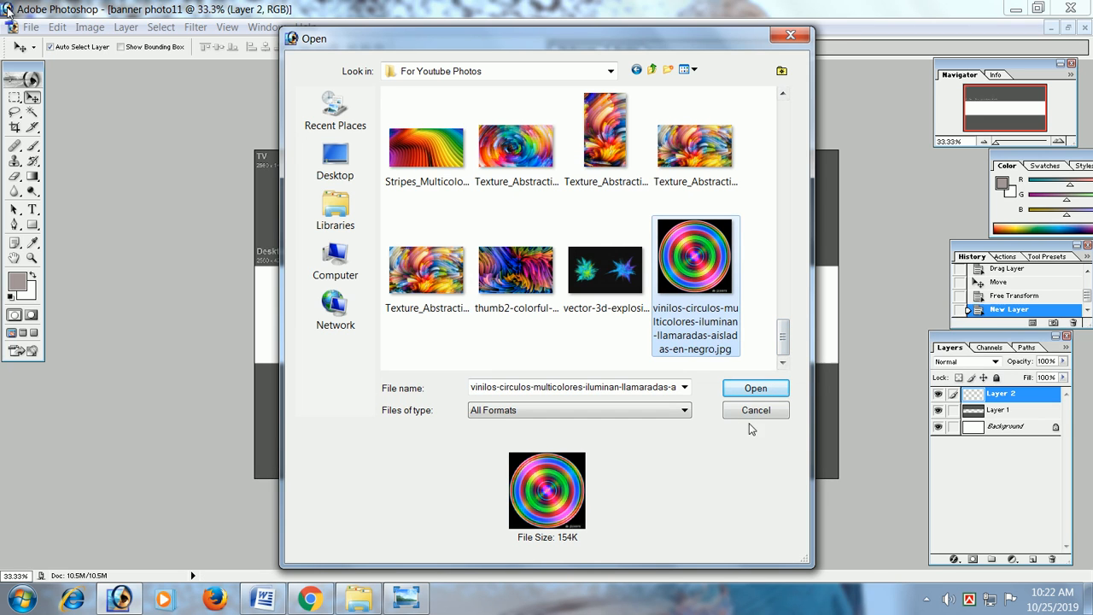
pyautogui.click(753, 390)
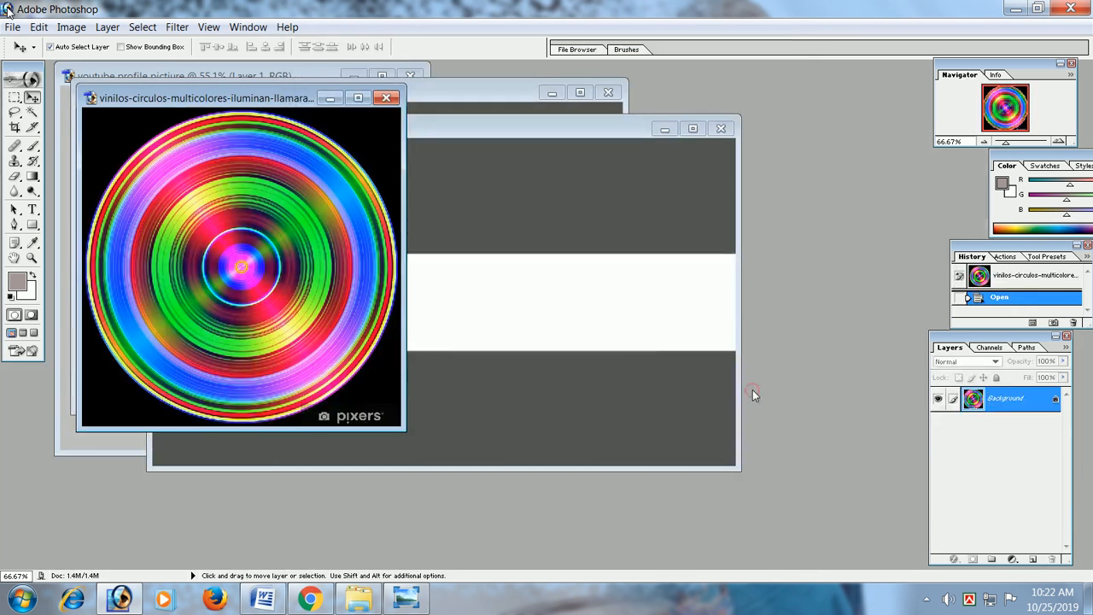
# Clear the black area around the disc with a Magic Wand selection and convert the Background into a regular layer named Layer 0.
pyautogui.click(32, 112)
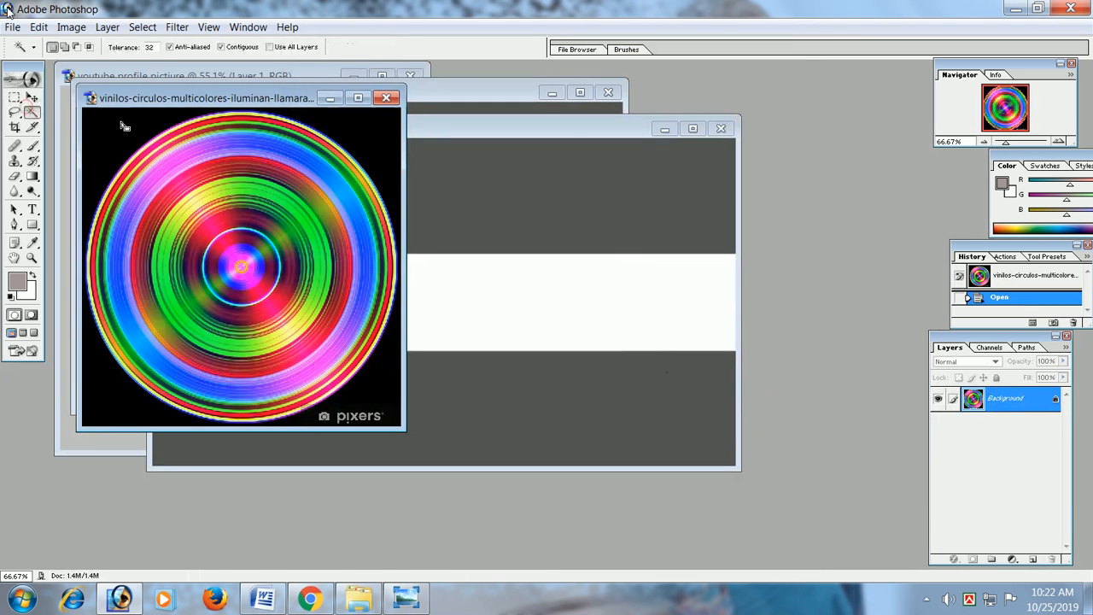
pyautogui.click(120, 122)
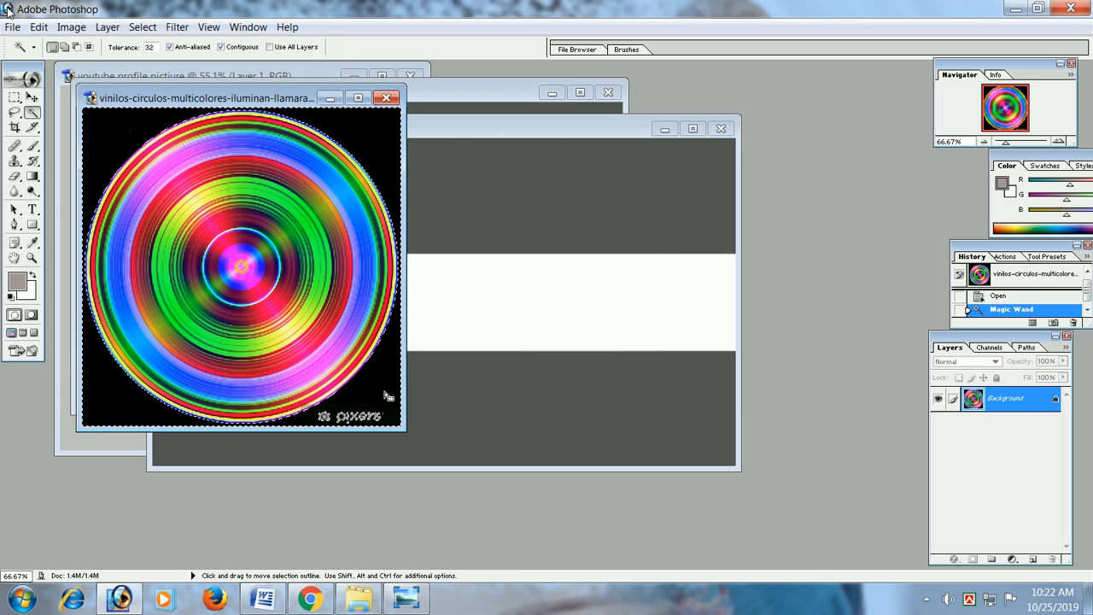
pyautogui.press('Delete')
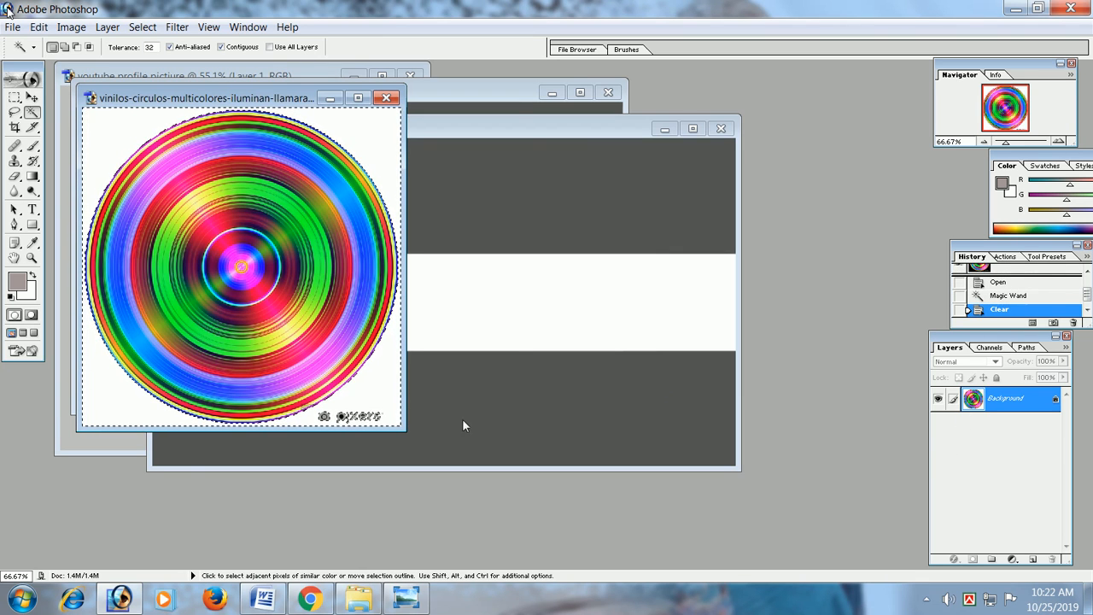
pyautogui.doubleClick(1056, 401)
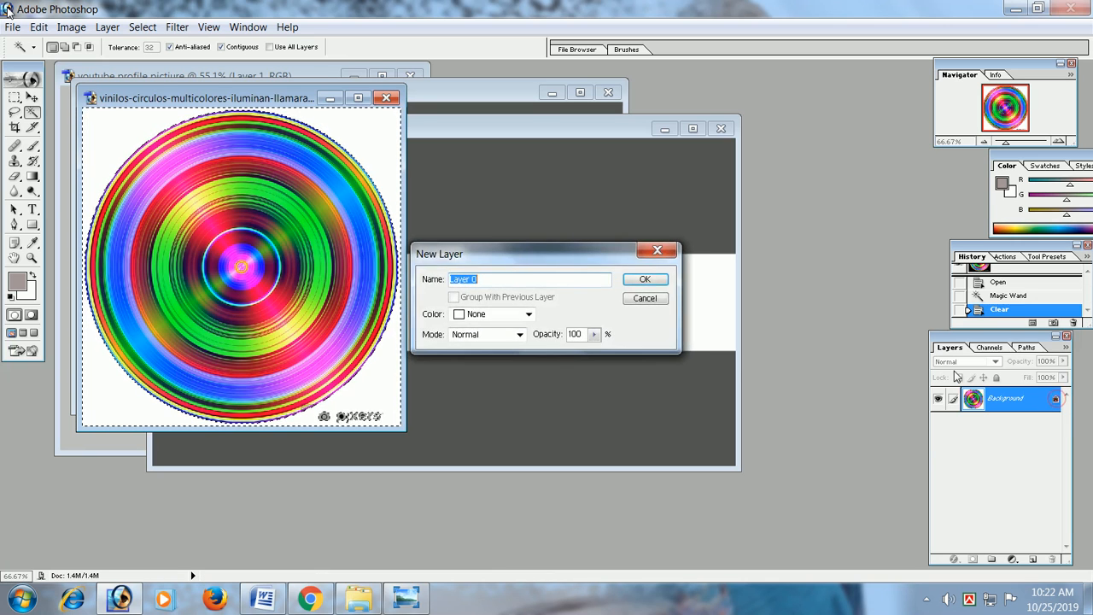
pyautogui.click(645, 280)
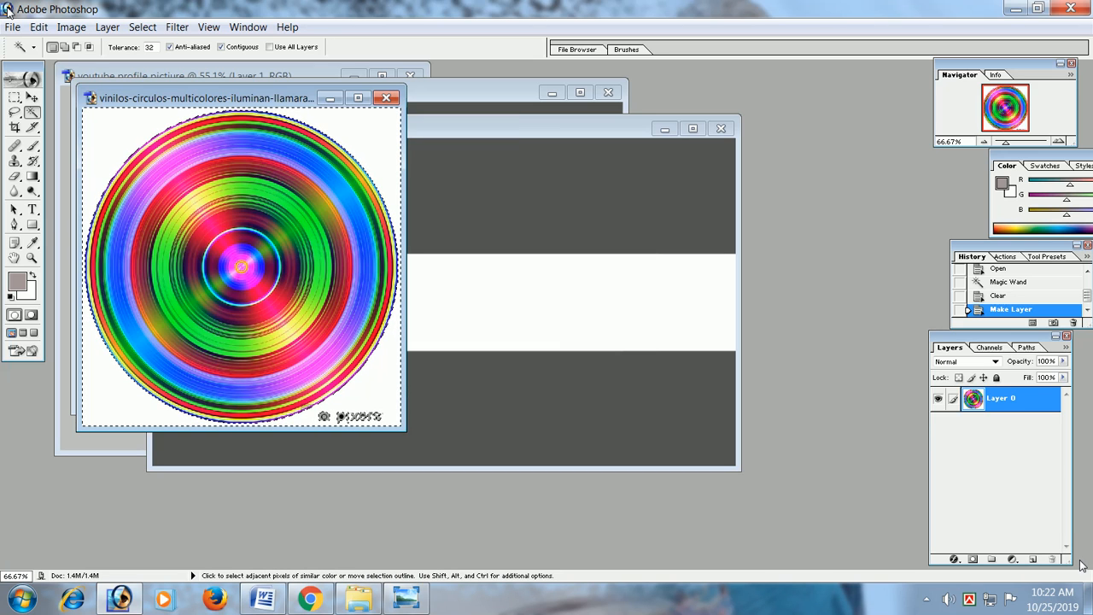
# Add a new empty layer beneath the disc layer and convert it into the image's background.
pyautogui.click(1031, 560)
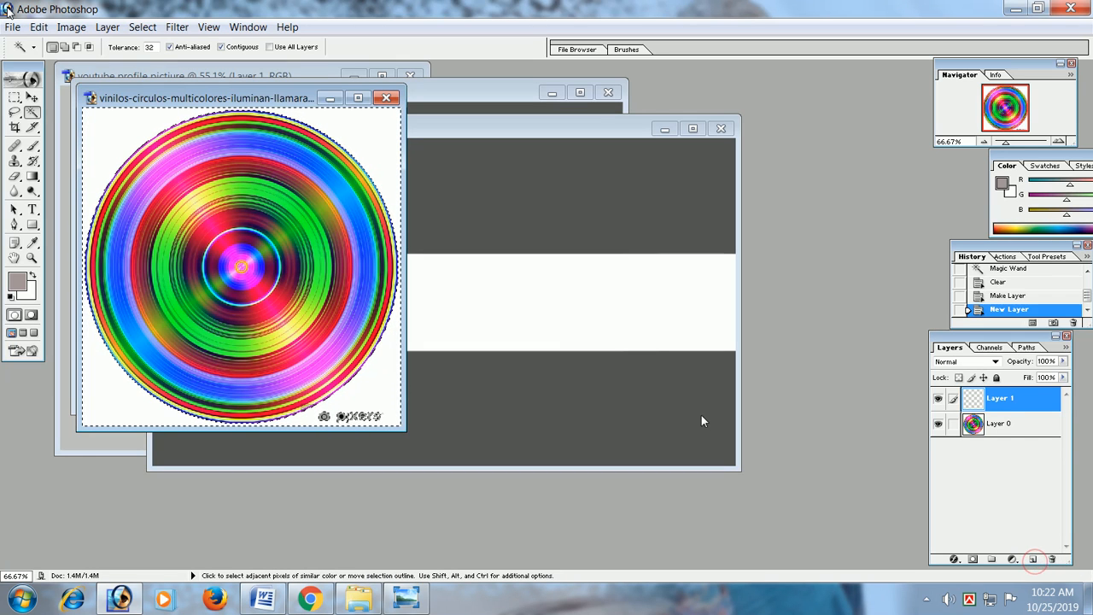
pyautogui.press('Delete')
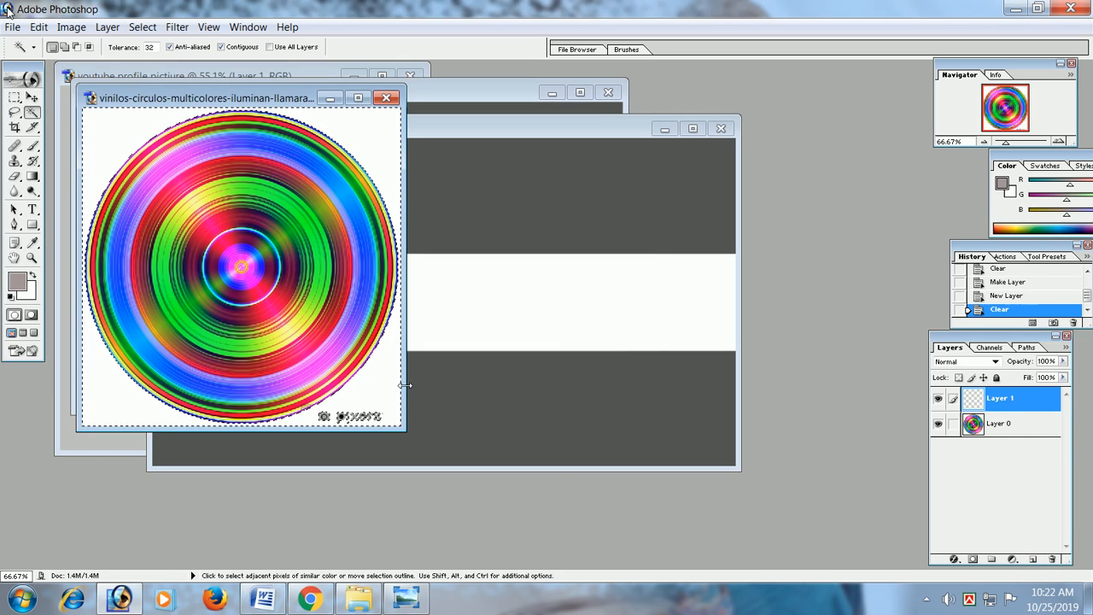
pyautogui.click(981, 427)
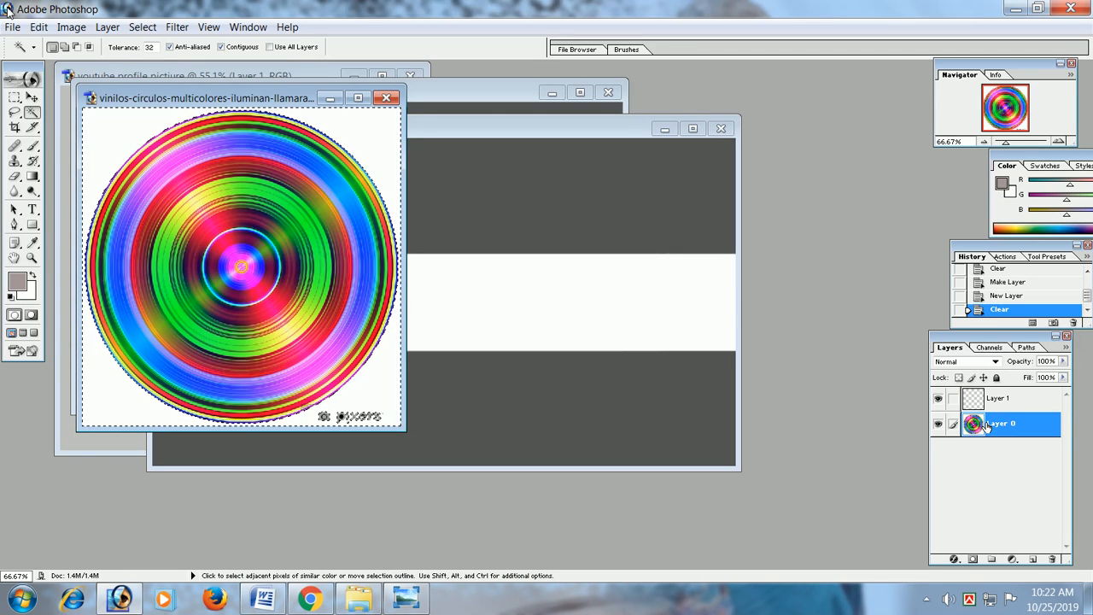
pyautogui.moveTo(993, 401); pyautogui.dragTo(994, 436)
pyautogui.click(993, 431)
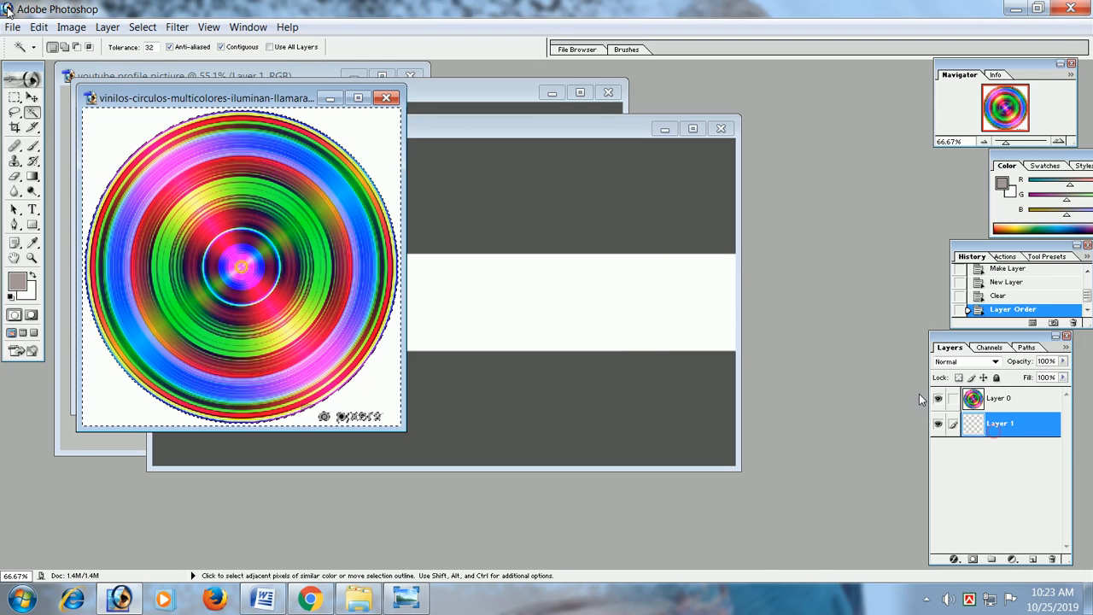
pyautogui.click(111, 28)
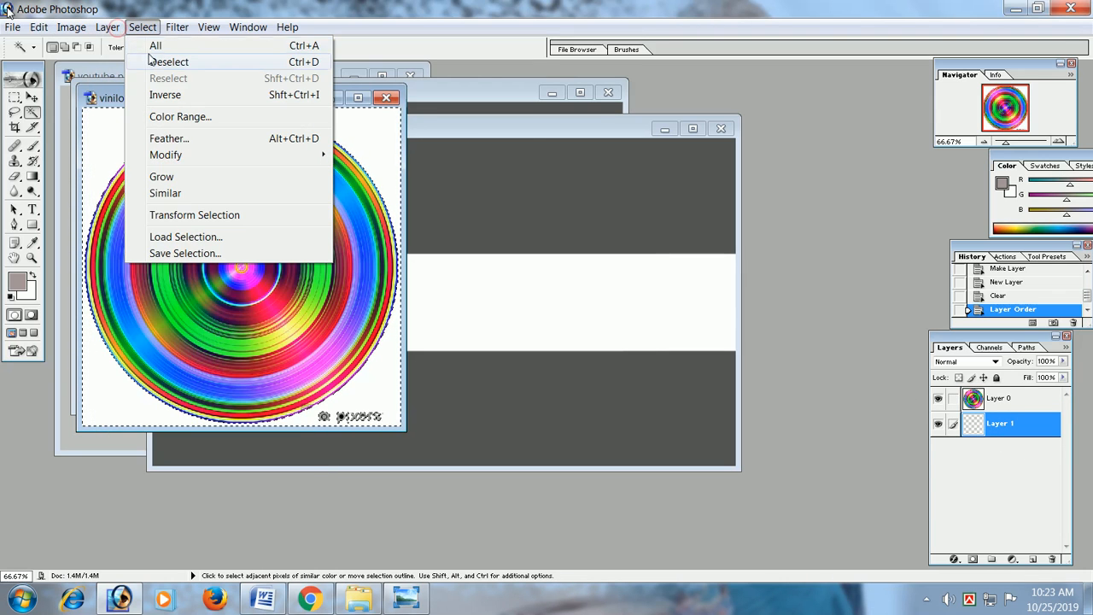
pyautogui.moveTo(186, 50)
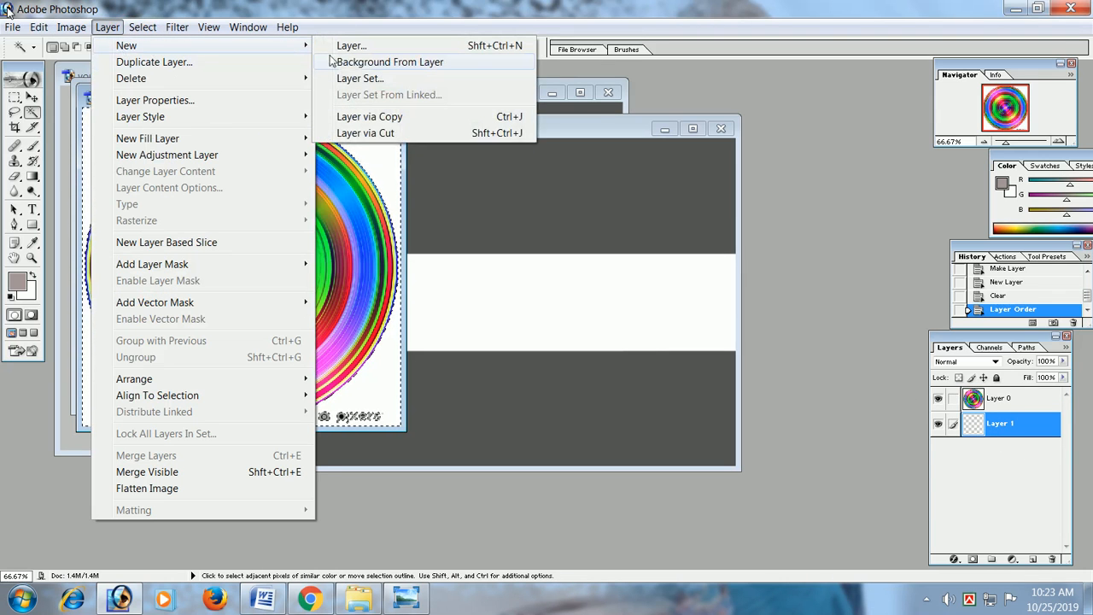
pyautogui.click(367, 62)
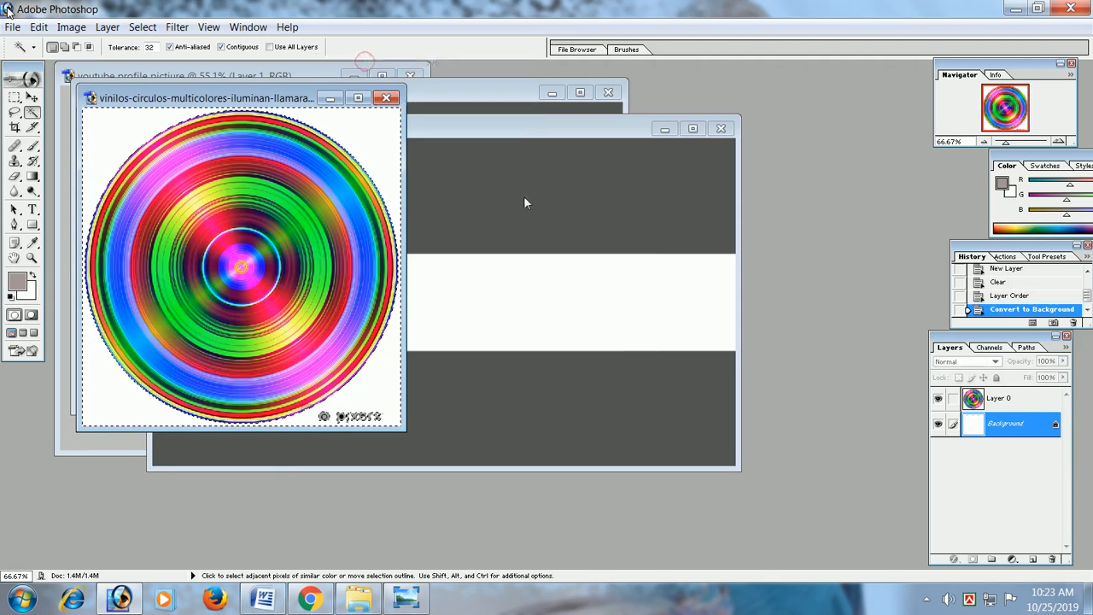
# Clear the selected area on the new background, deselect, and try to select the white surround with the Magic Wand.
pyautogui.press('Delete')
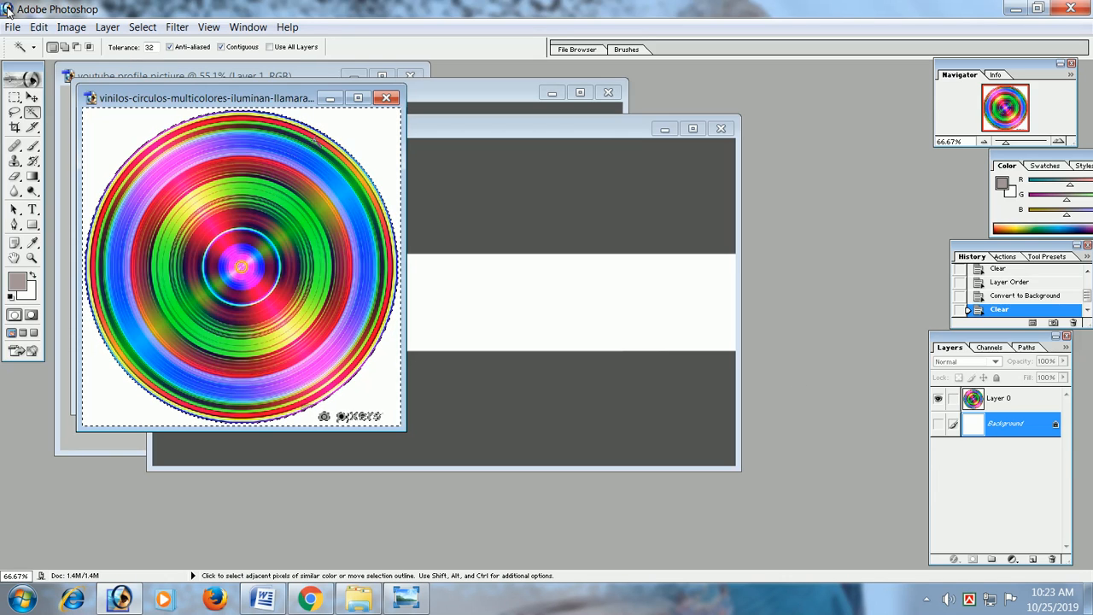
pyautogui.hotkey('ctrl', 'd')
pyautogui.click(373, 150)
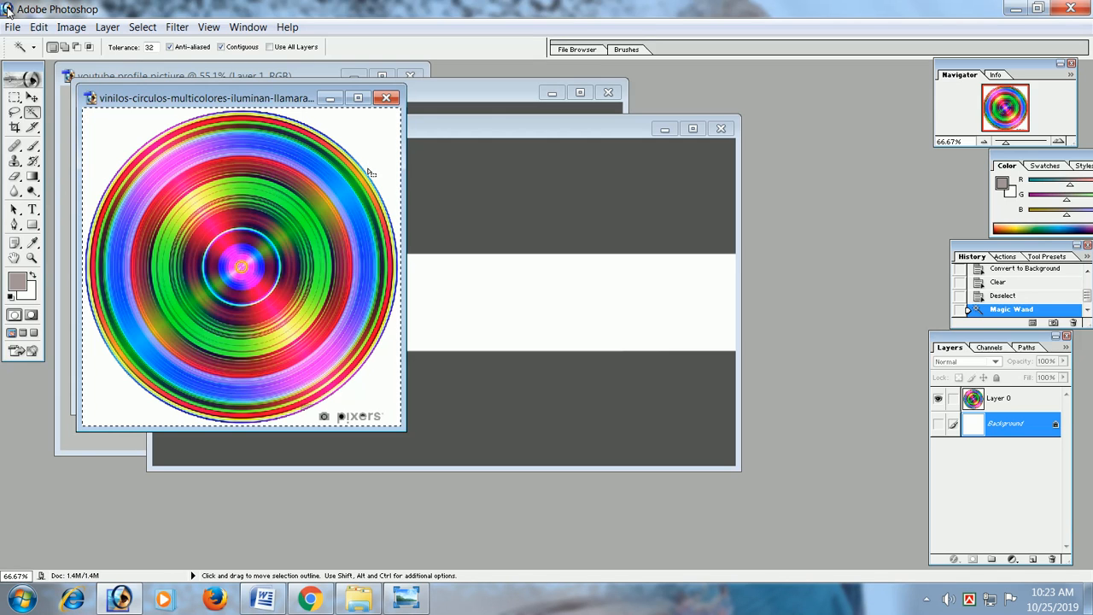
pyautogui.click(365, 158)
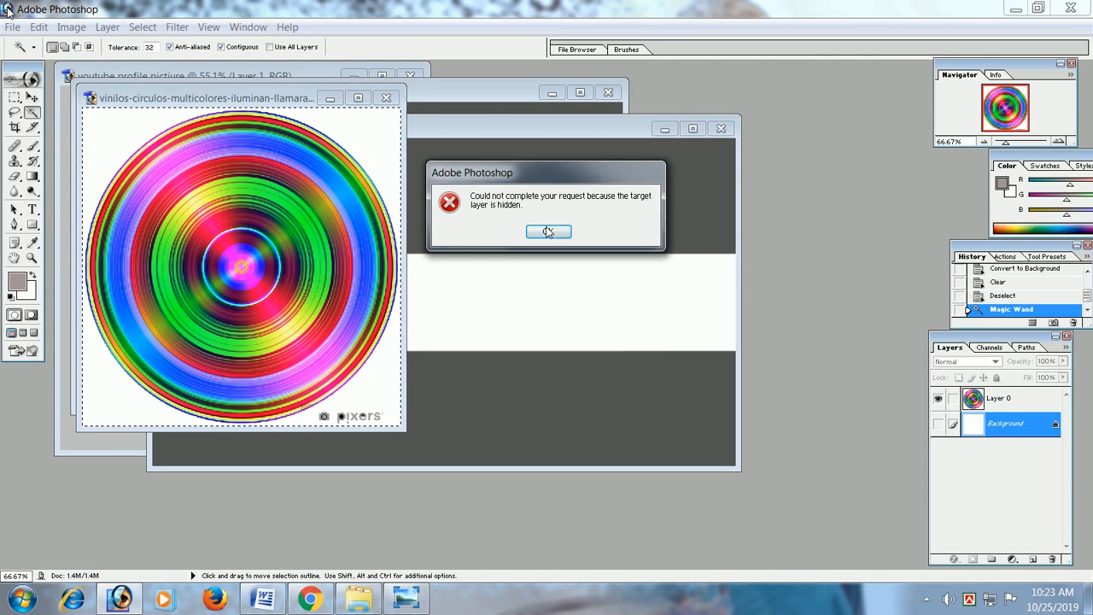
pyautogui.click(548, 231)
# Toggle the disc layer's visibility off and on, and make the hidden Background layer visible.
pyautogui.click(938, 398)
pyautogui.click(937, 398)
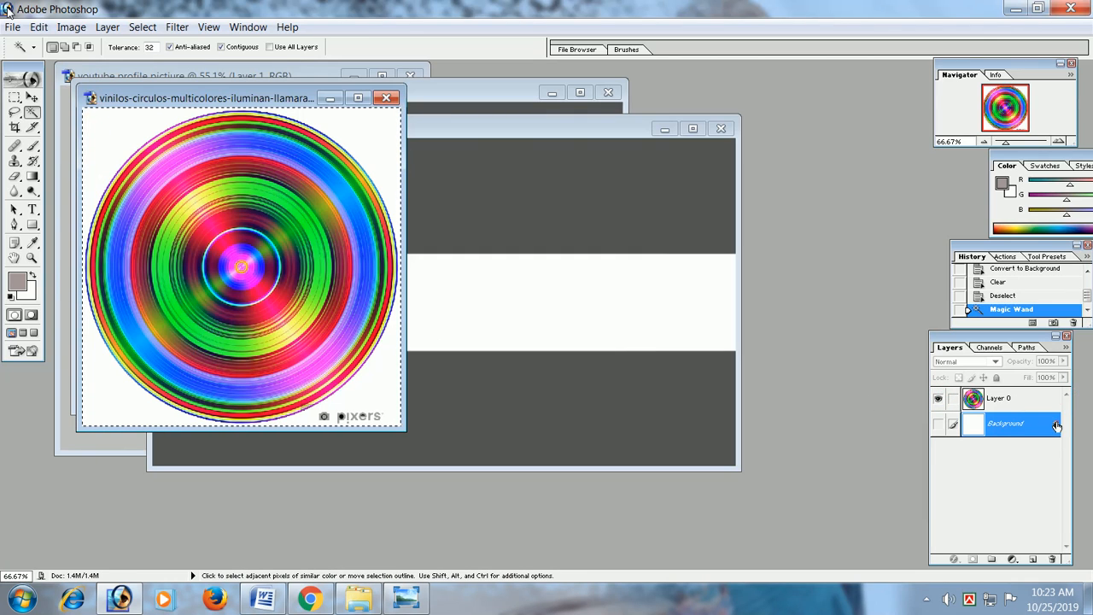
pyautogui.click(939, 425)
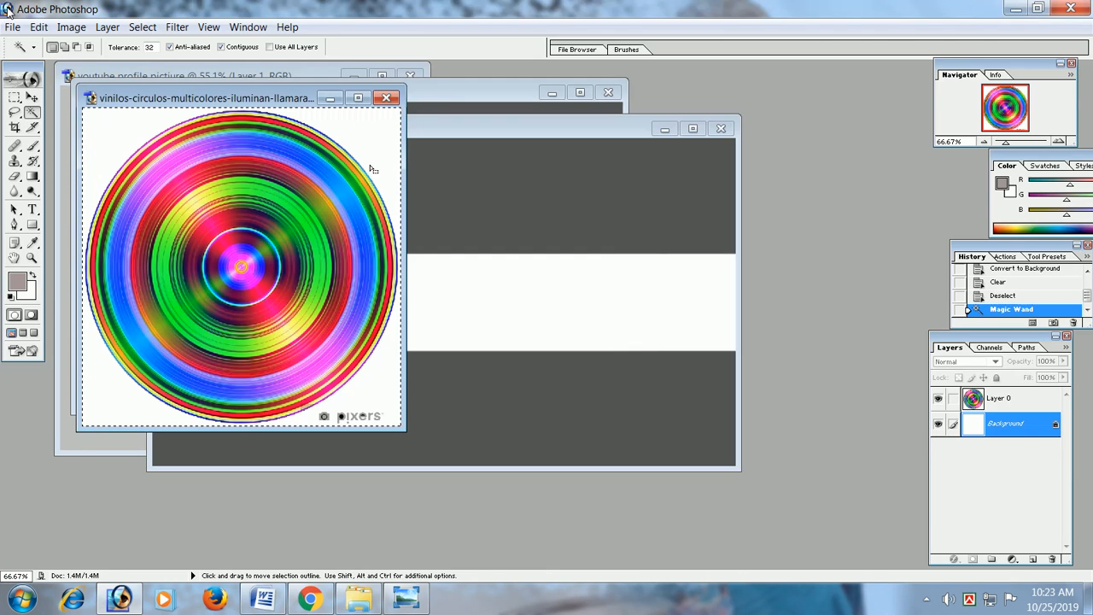
# Close the disc image without saving its changes and maximize the banner photo11 document.
pyautogui.click(387, 99)
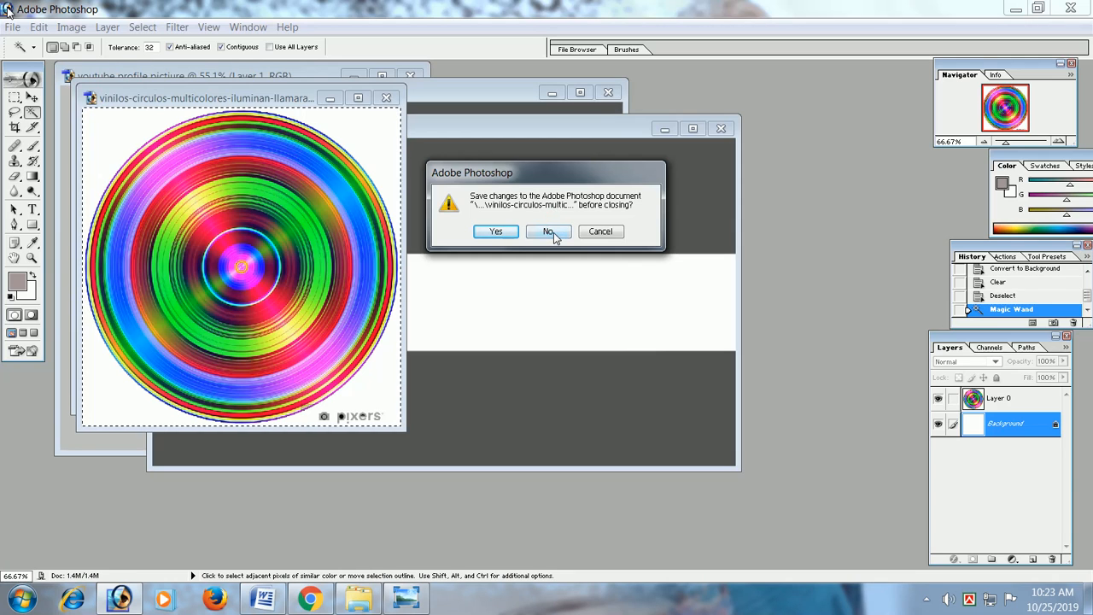
pyautogui.click(553, 231)
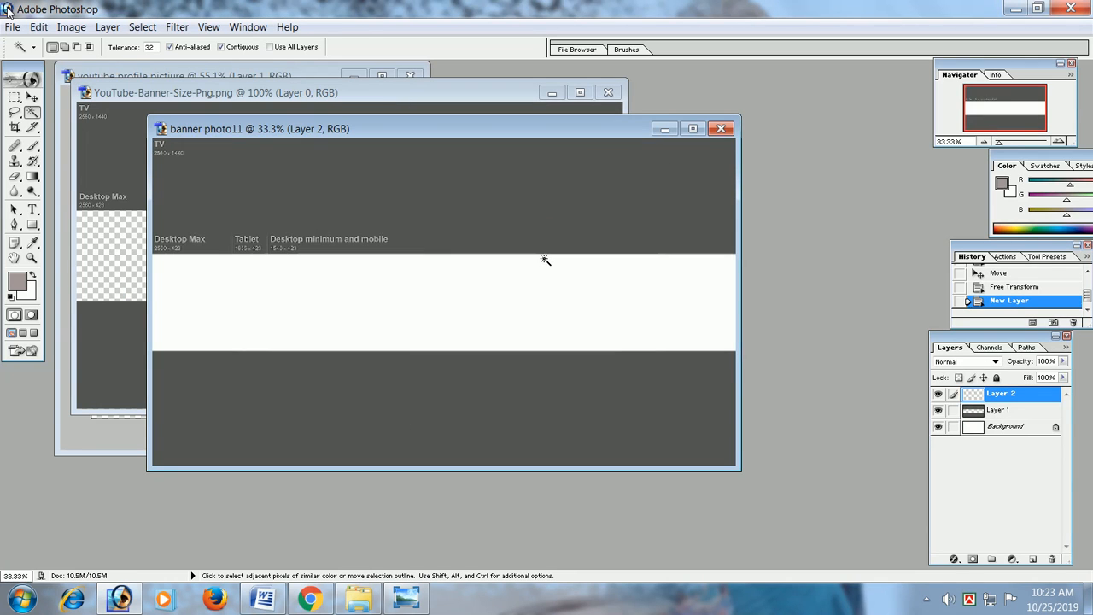
pyautogui.click(692, 129)
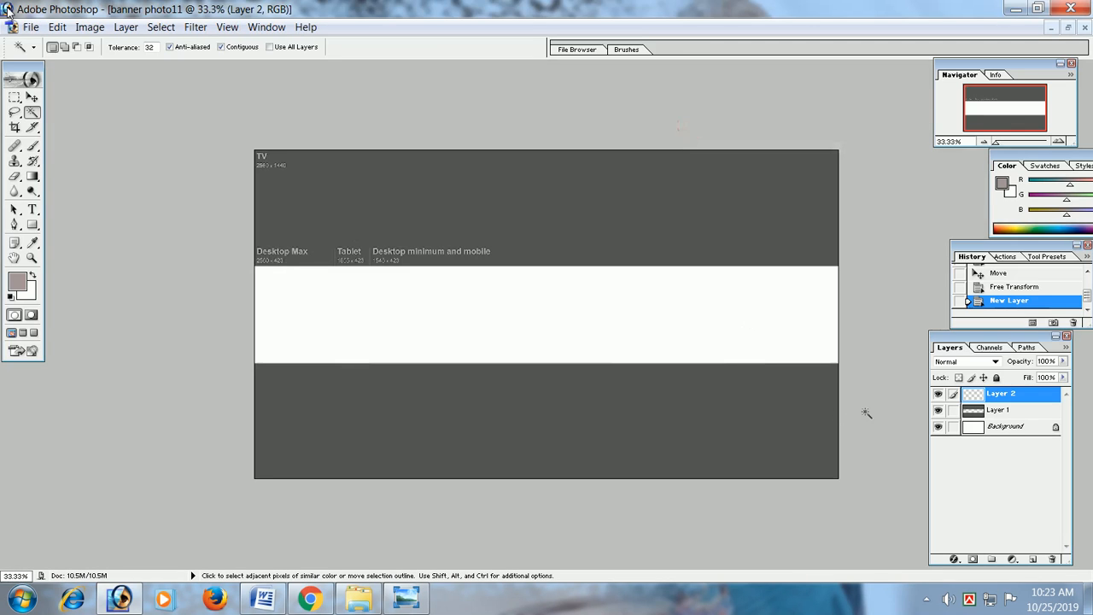
# Check the banner document's pixel dimensions and resolution in the Image Size settings.
pyautogui.hotkey('ctrl', '0')
pyautogui.scroll(1, 865, 412)
pyautogui.scroll(-2, 863, 406)
pyautogui.click(89, 26)
pyautogui.click(104, 142)
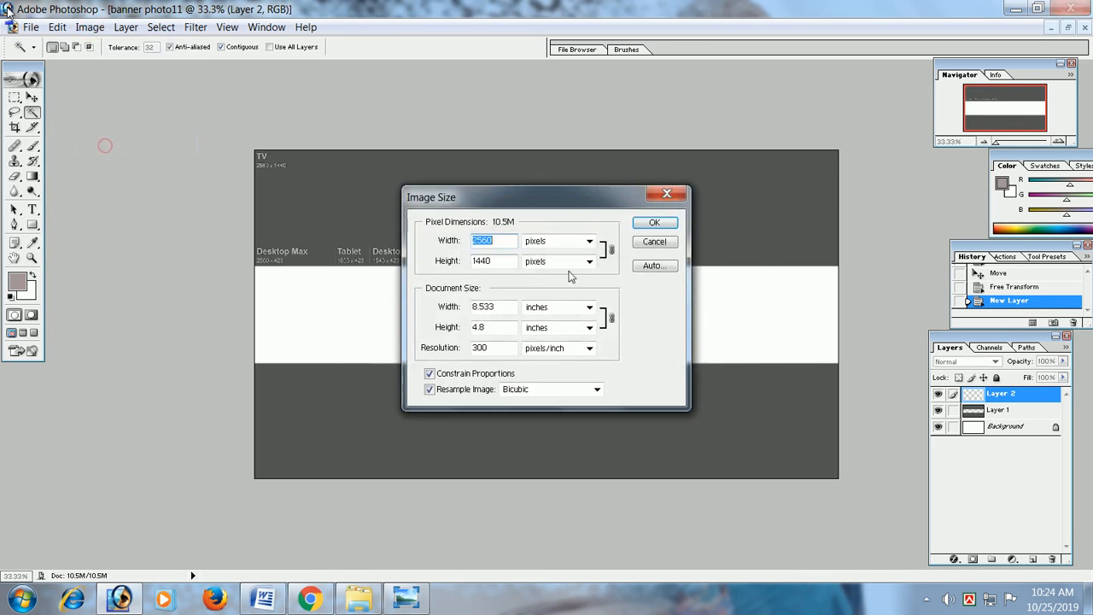
pyautogui.click(649, 223)
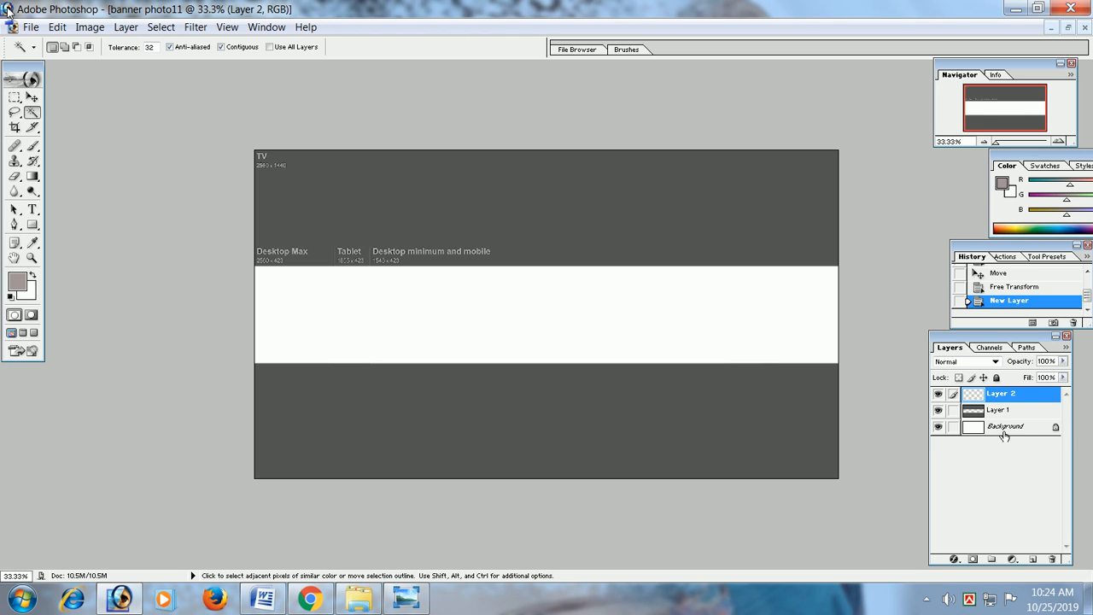
# Browse for images to open, going to the BUILDING PNG folder inside MOvies and Download photos.
pyautogui.click(30, 26)
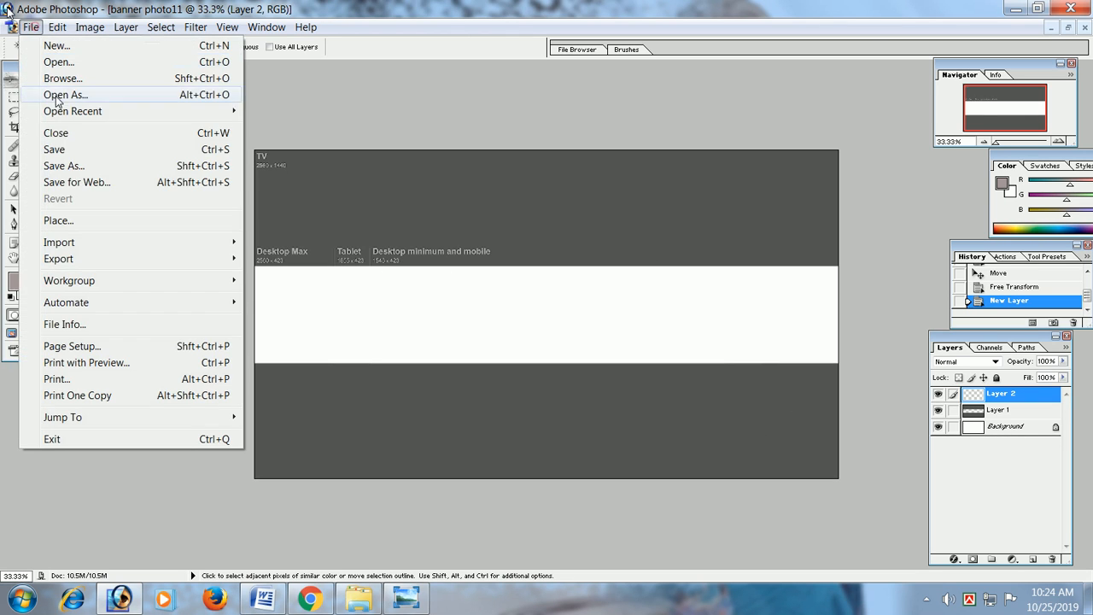
pyautogui.click(60, 63)
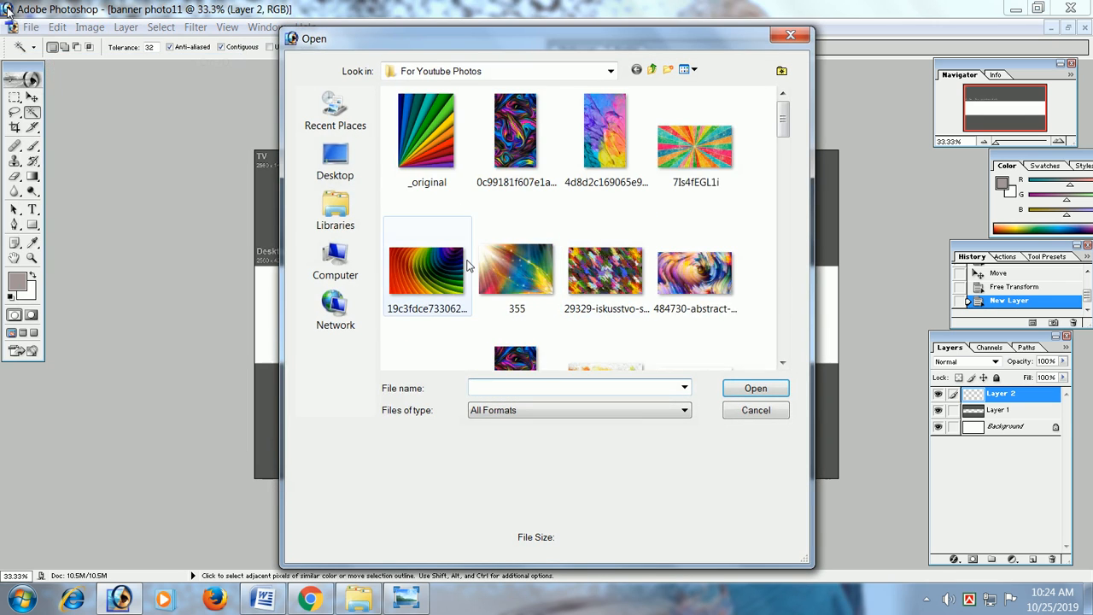
pyautogui.click(336, 162)
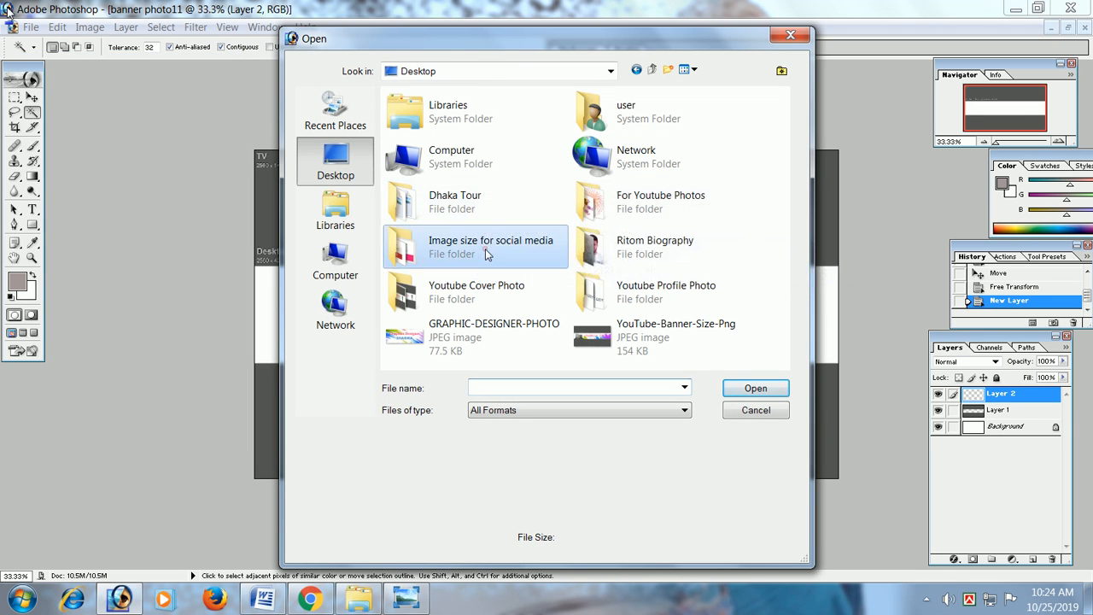
pyautogui.doubleClick(484, 245)
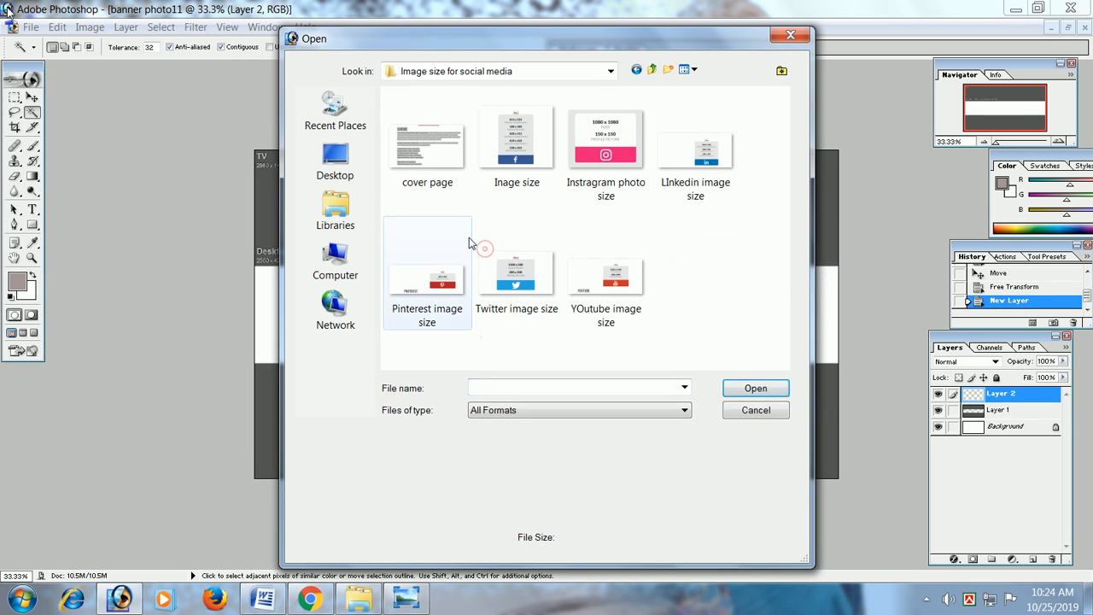
pyautogui.click(650, 71)
pyautogui.click(335, 260)
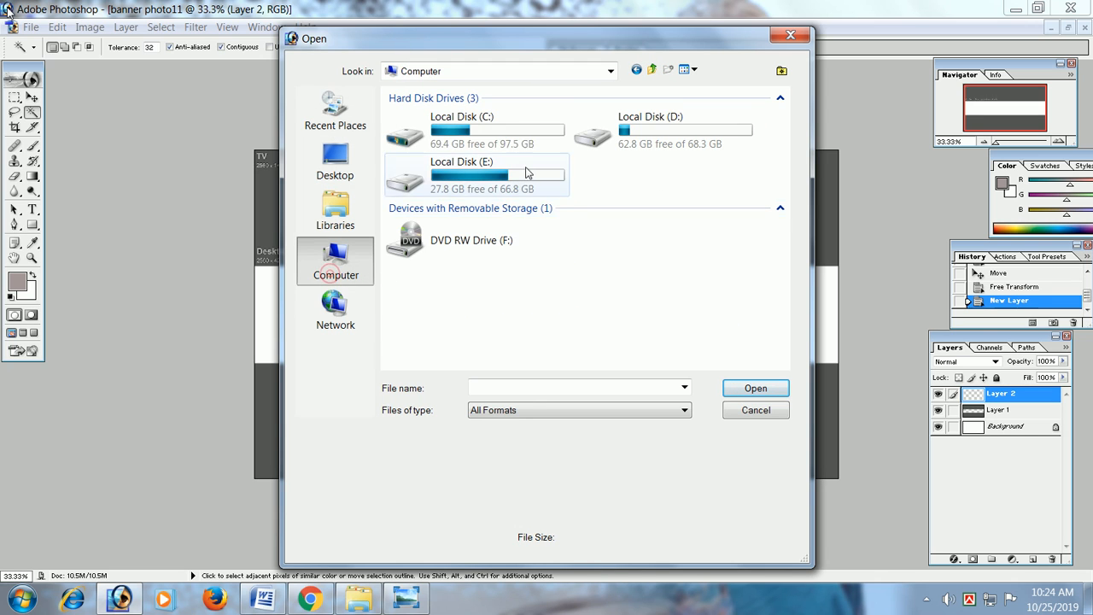
pyautogui.doubleClick(618, 131)
pyautogui.doubleClick(419, 179)
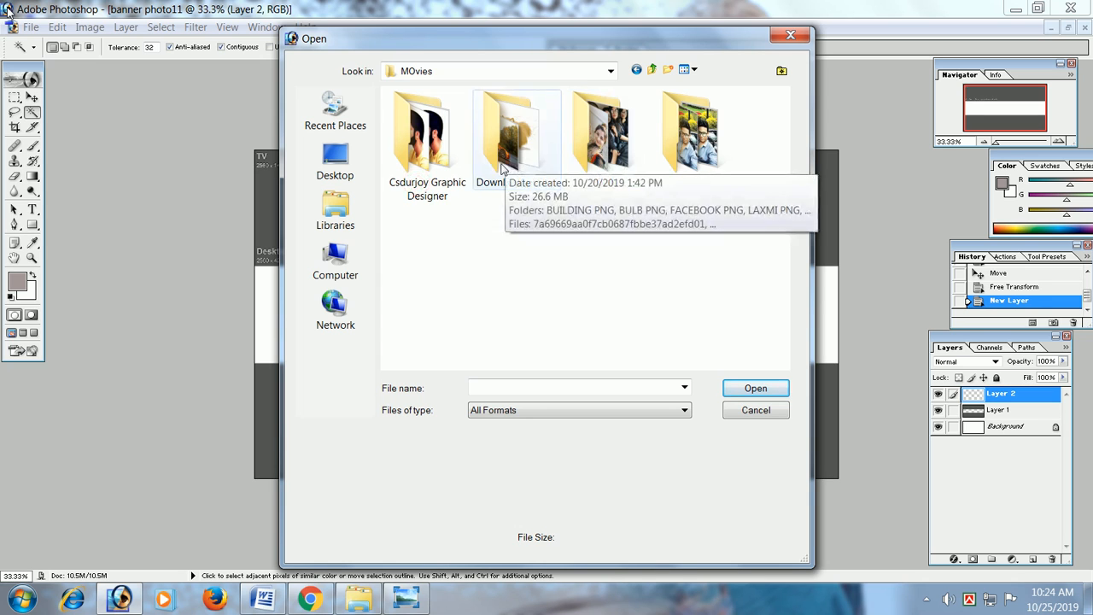
pyautogui.doubleClick(505, 145)
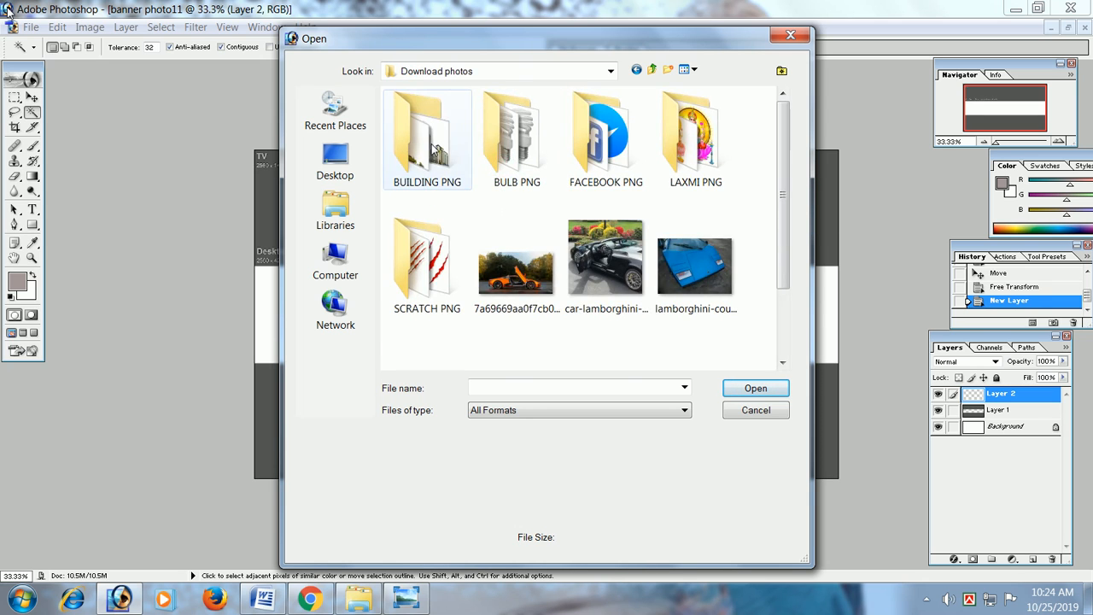
pyautogui.doubleClick(426, 141)
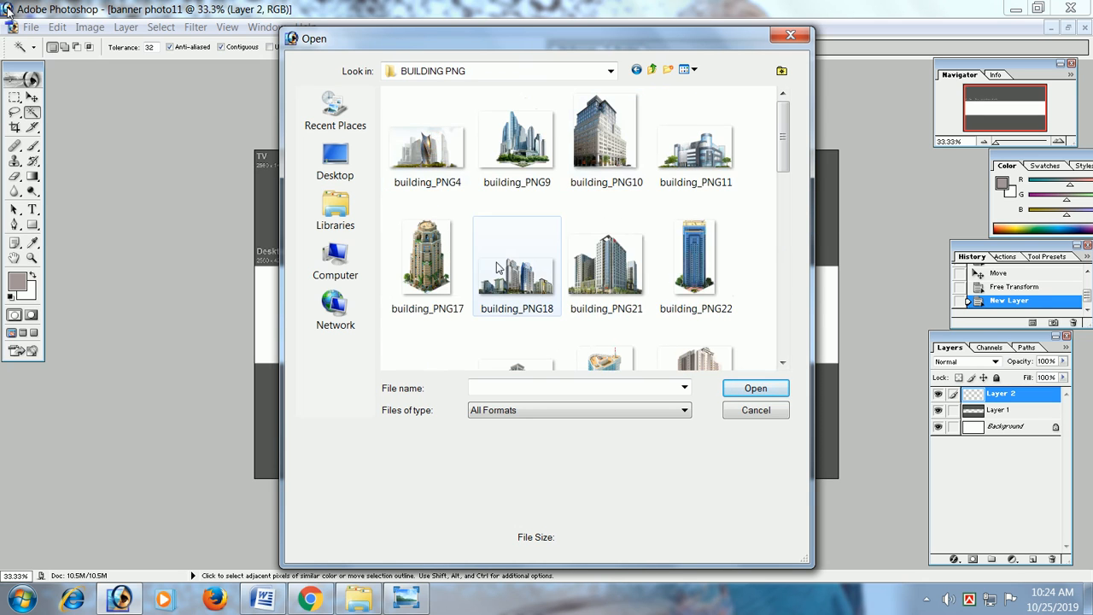
# Open the building_PNG21 image from the BUILDING PNG folder.
pyautogui.click(442, 272)
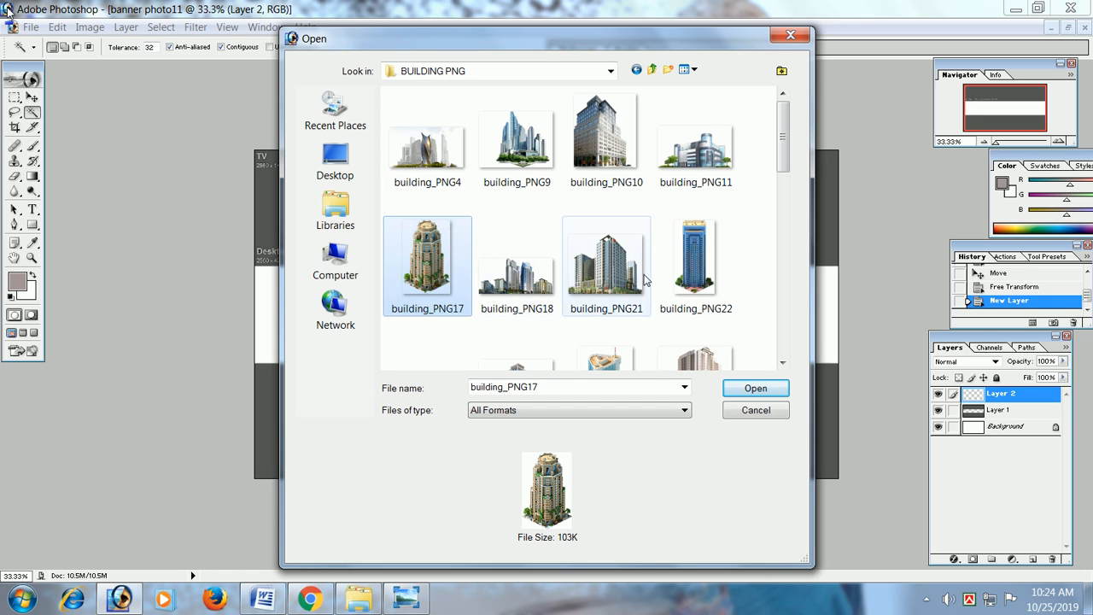
pyautogui.click(605, 264)
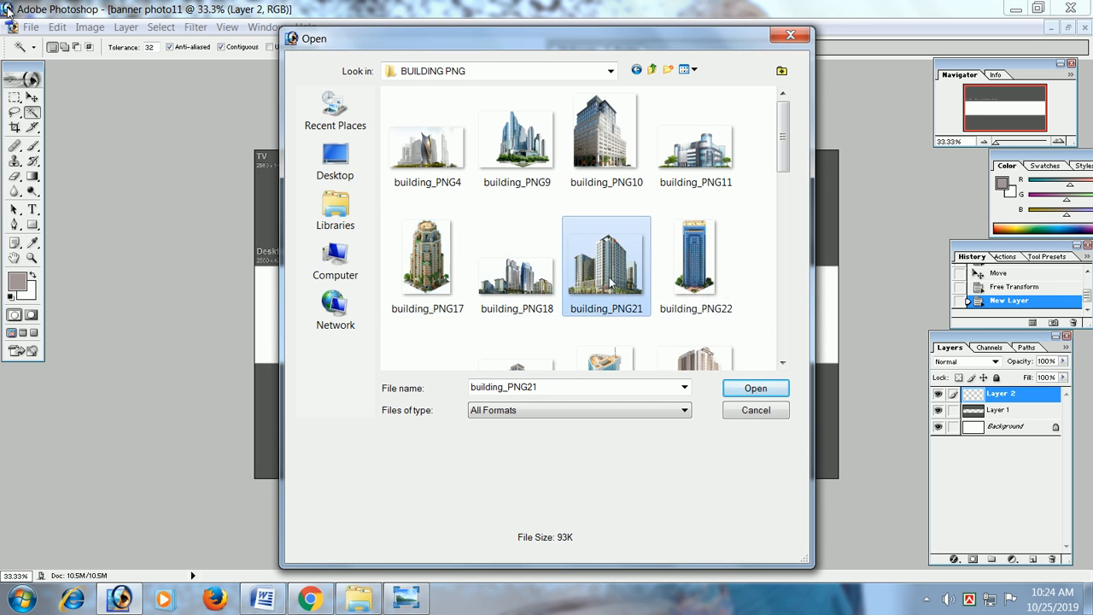
pyautogui.click(754, 391)
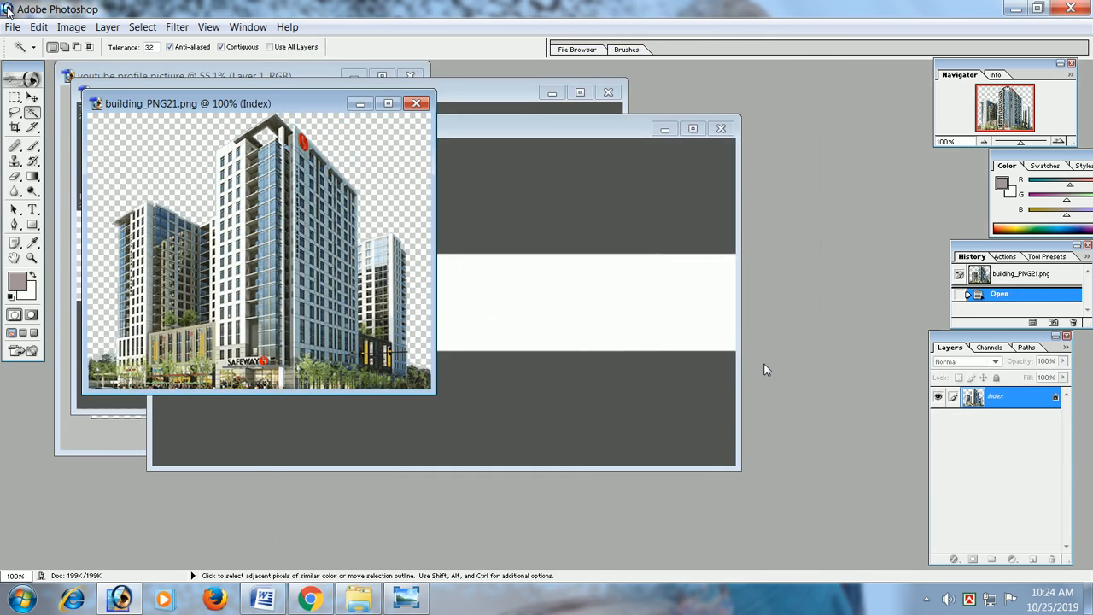
# Try to move the building_PNG21 artwork into the banner photo11 document with the Move tool.
pyautogui.click(32, 97)
pyautogui.moveTo(258, 231); pyautogui.dragTo(482, 282)
pyautogui.moveTo(328, 278); pyautogui.dragTo(555, 309)
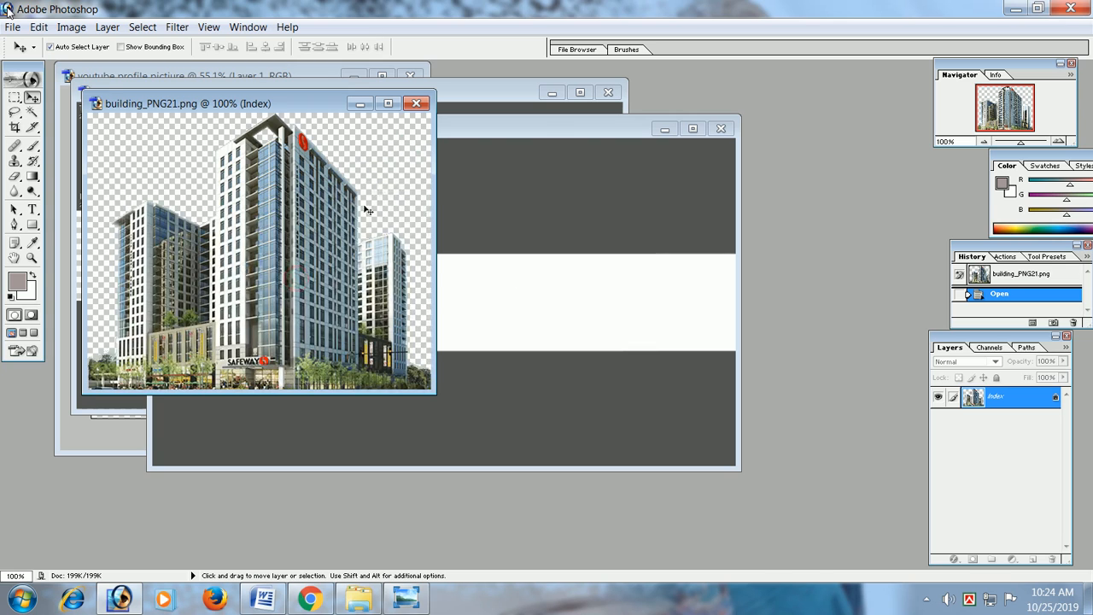
pyautogui.click(727, 278)
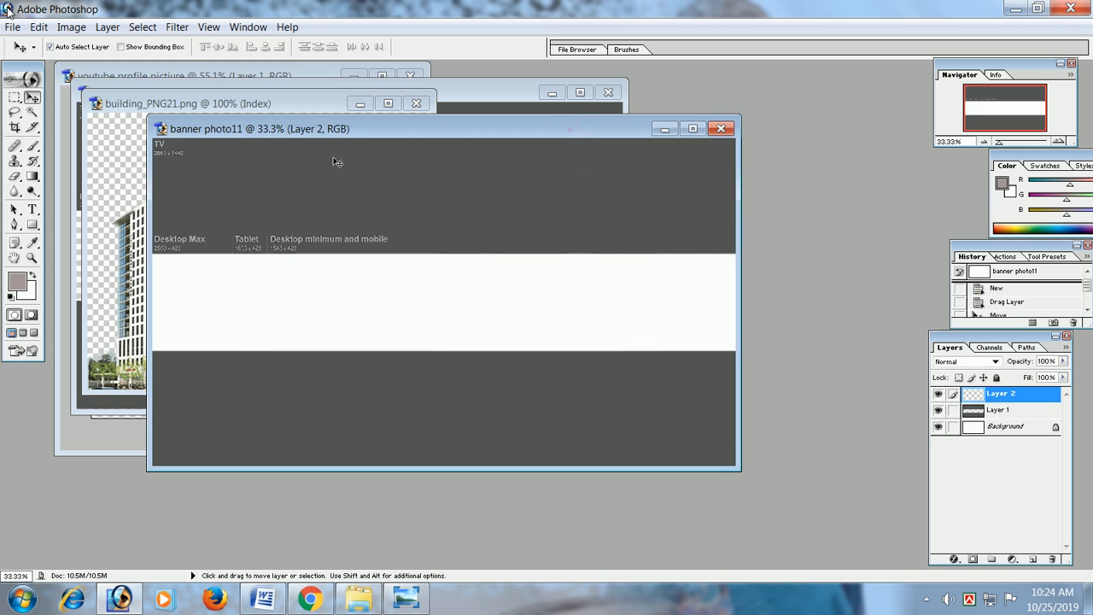
pyautogui.click(142, 104)
pyautogui.moveTo(234, 171); pyautogui.dragTo(536, 317)
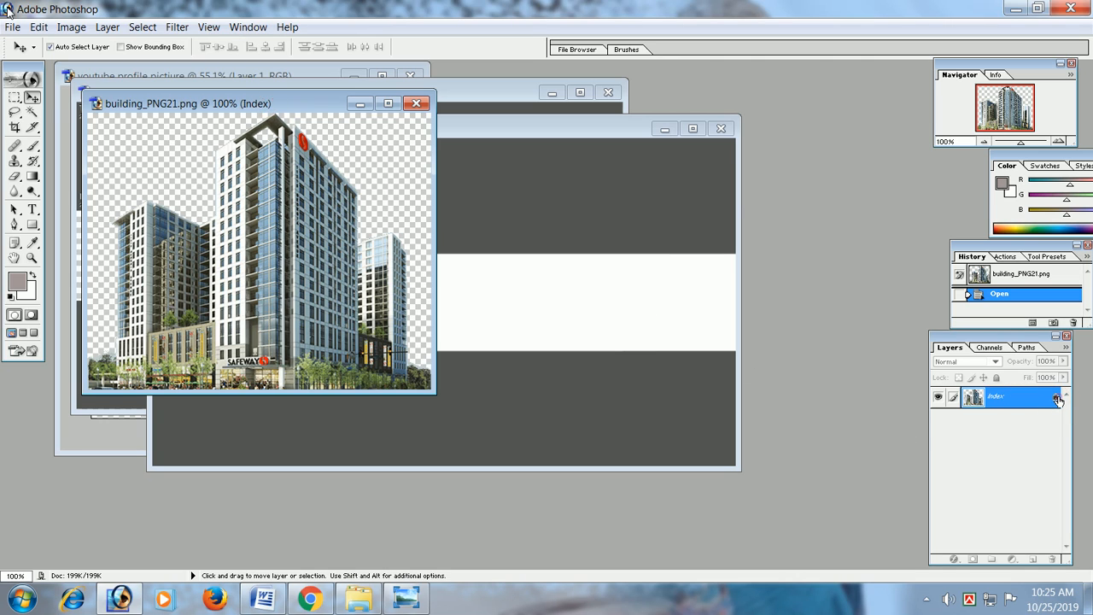
# Maximize the building_PNG21 image and try to unlock its Index layer through the layer options.
pyautogui.click(387, 104)
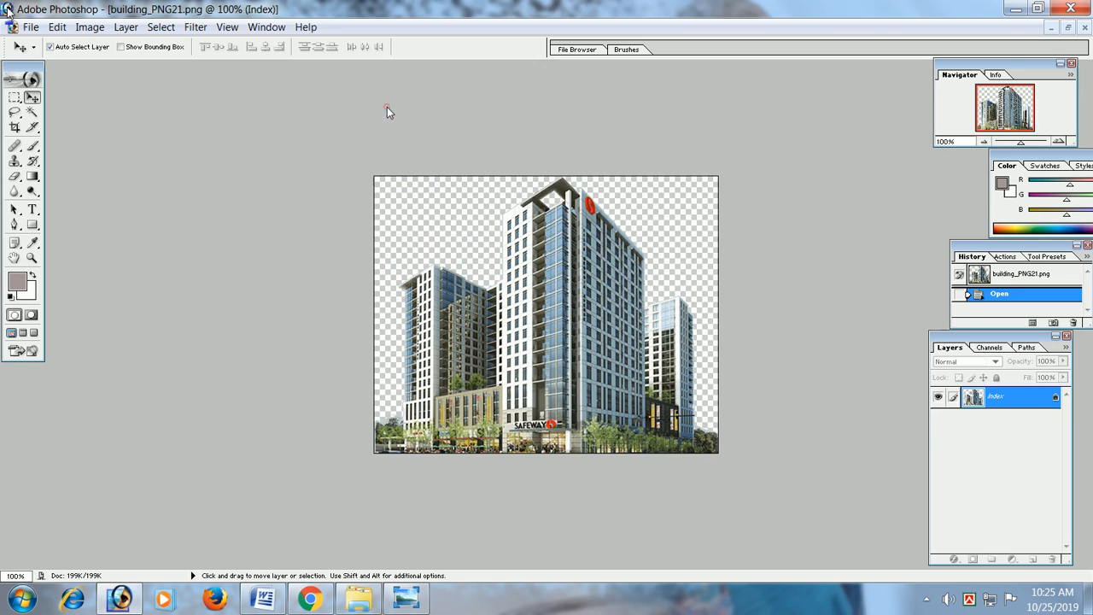
pyautogui.click(1043, 380)
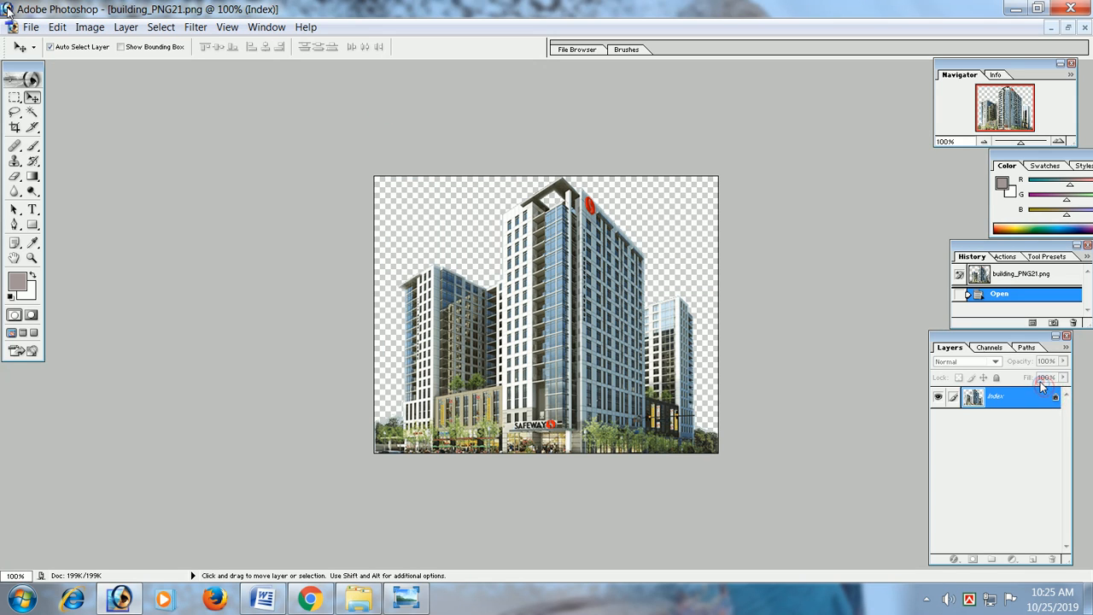
pyautogui.rightClick(977, 397)
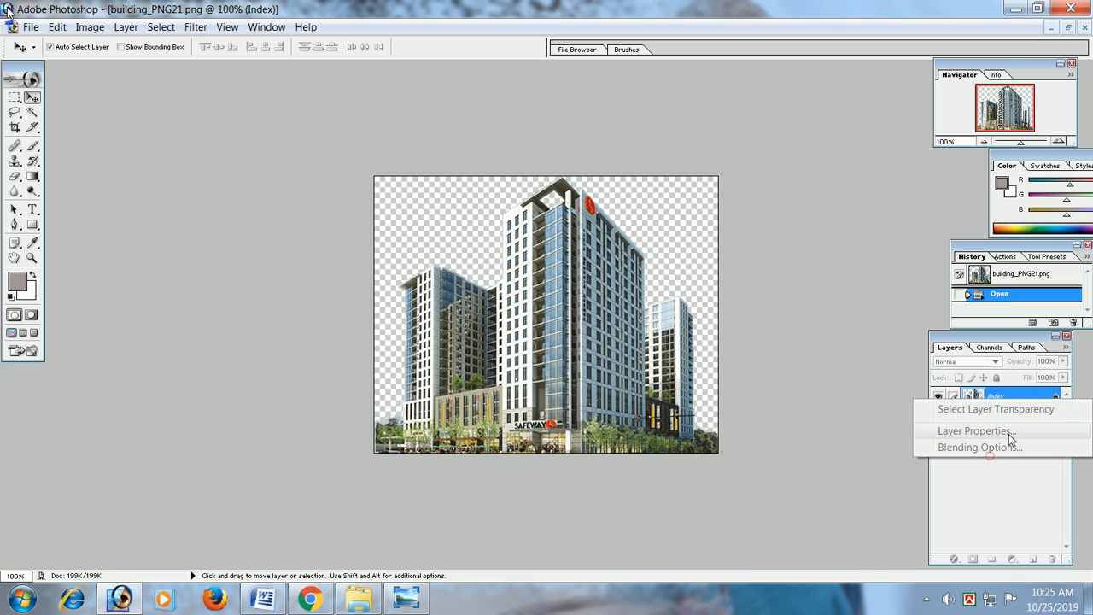
pyautogui.click(993, 398)
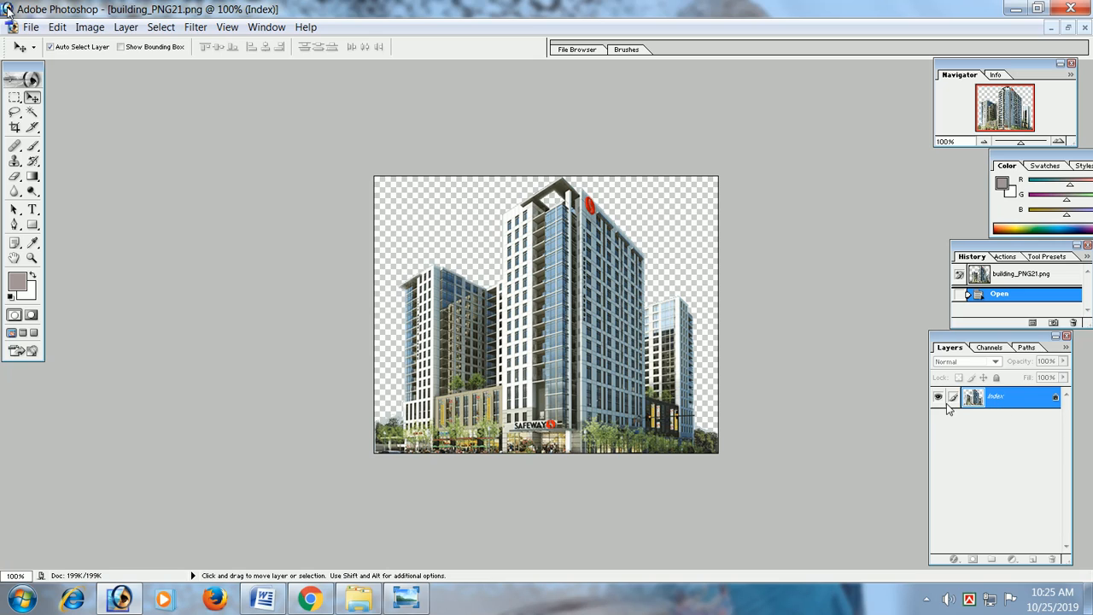
pyautogui.rightClick(969, 393)
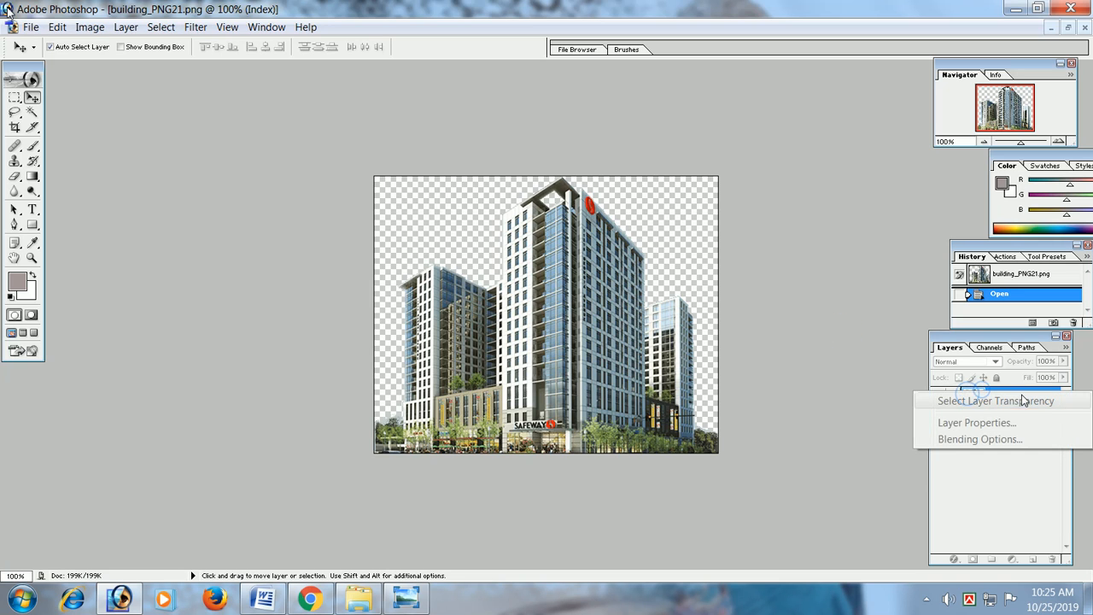
pyautogui.click(980, 422)
pyautogui.click(976, 449)
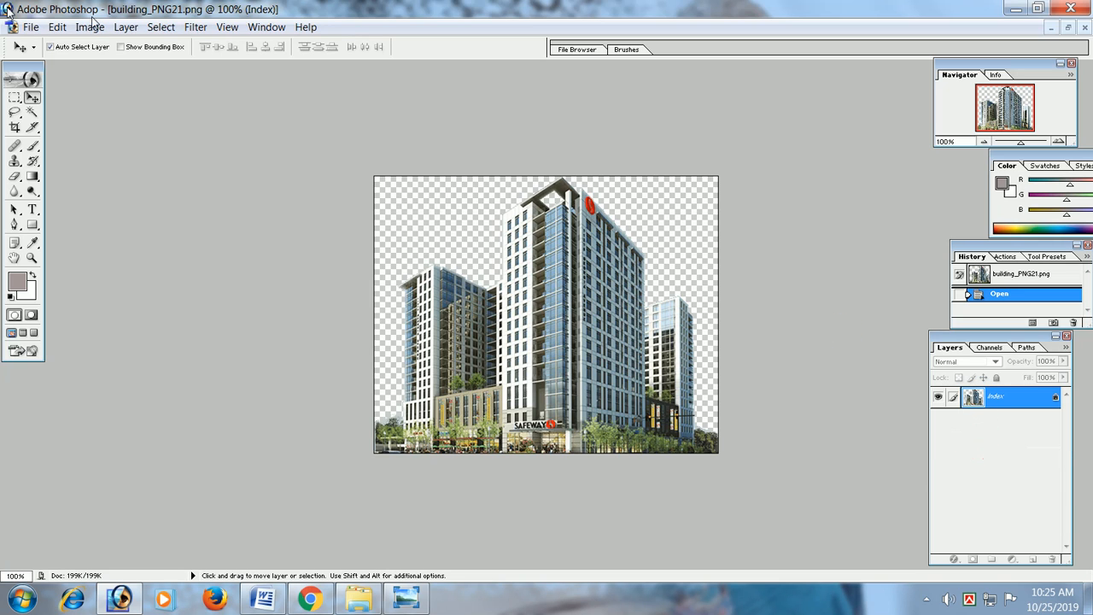
# Turn on Show Bounding Box for the Move tool and close the building_PNG21 image after retrying its layer lock.
pyautogui.click(122, 47)
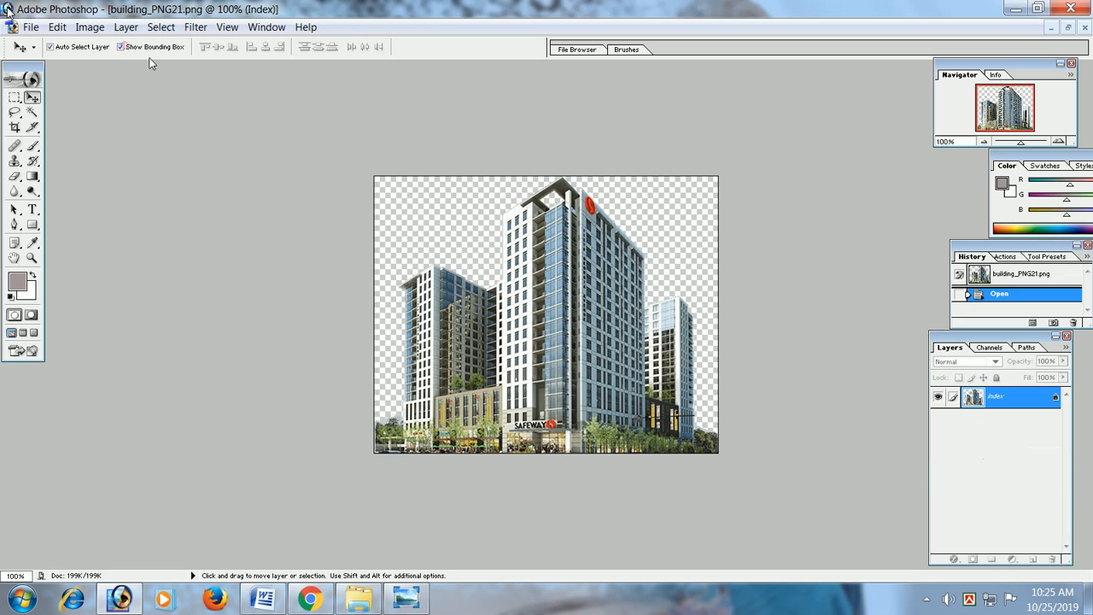
pyautogui.rightClick(1003, 398)
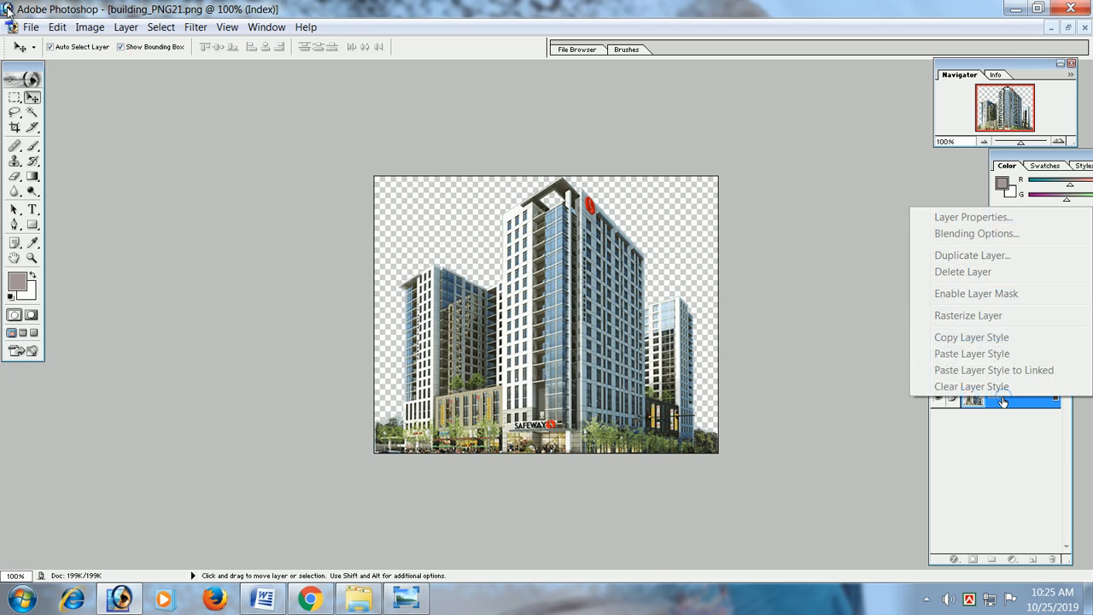
pyautogui.click(1055, 399)
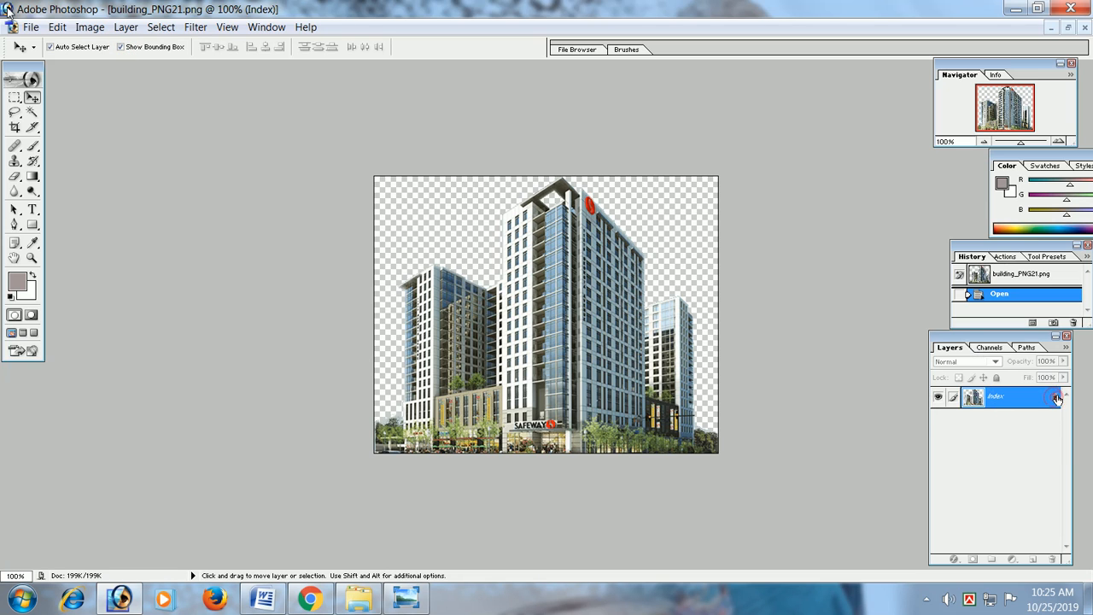
pyautogui.click(1085, 28)
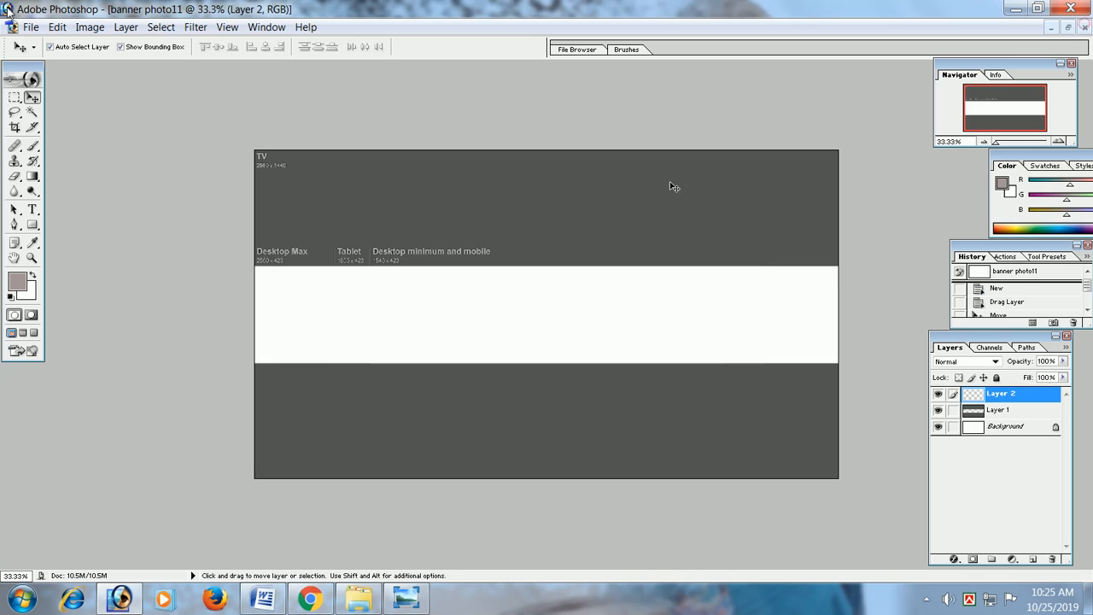
# Convert the banner's Background into a regular layer named Layer 0 and keep that layer selected with the Move tool.
pyautogui.doubleClick(1007, 426)
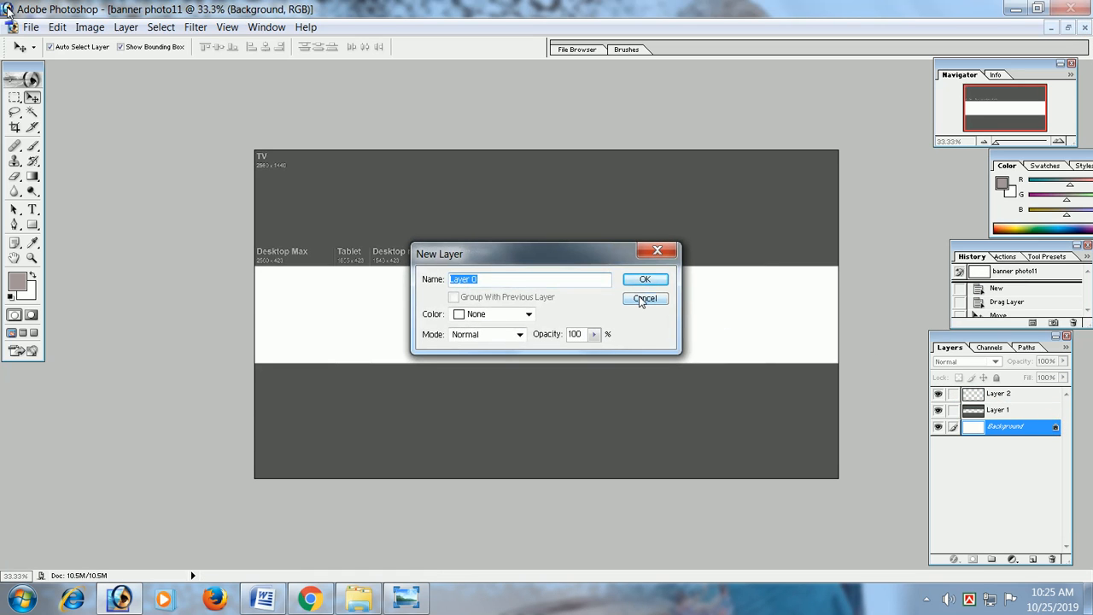
pyautogui.click(642, 279)
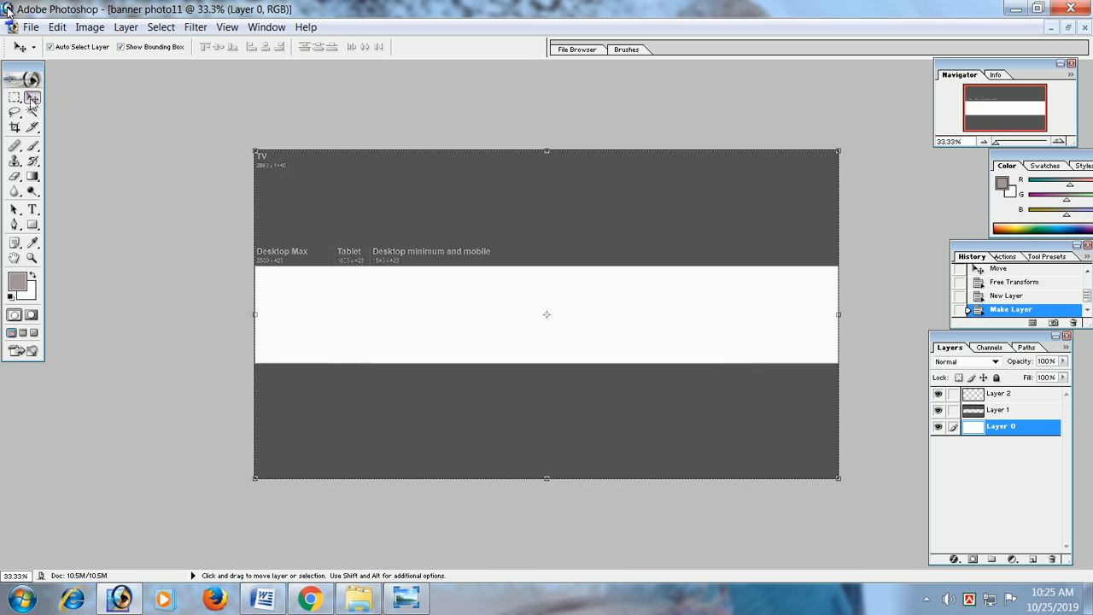
pyautogui.click(33, 146)
pyautogui.click(31, 112)
pyautogui.click(32, 97)
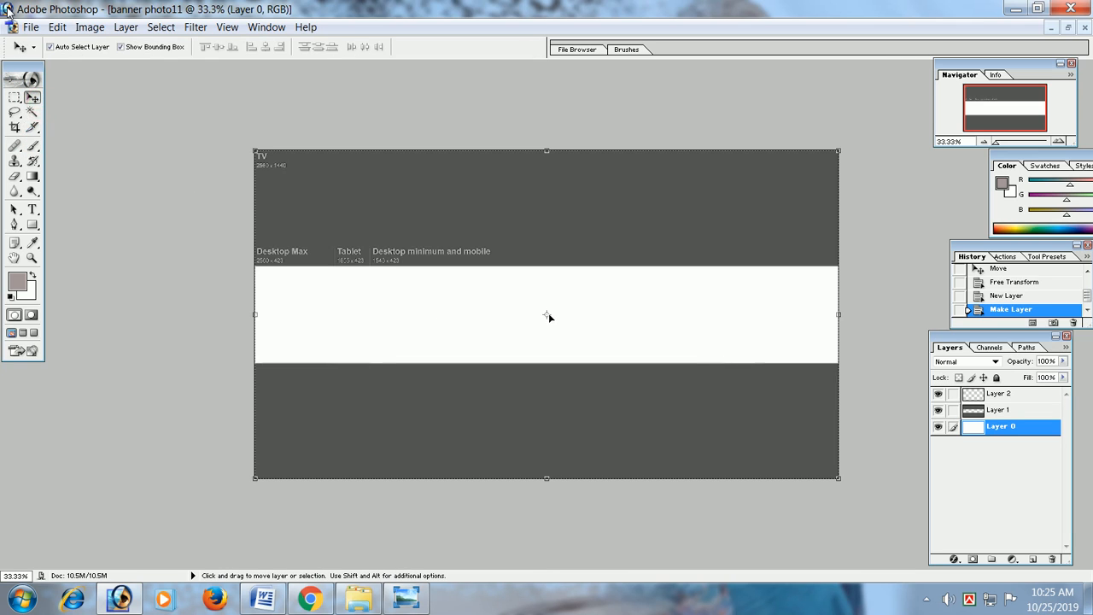
pyautogui.click(1008, 414)
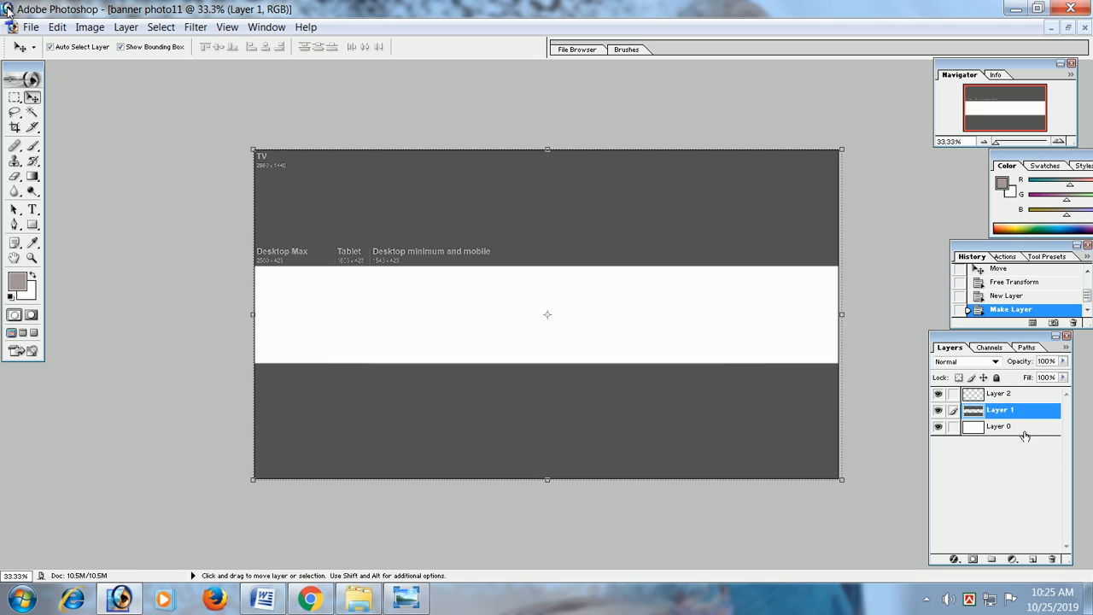
pyautogui.click(1020, 426)
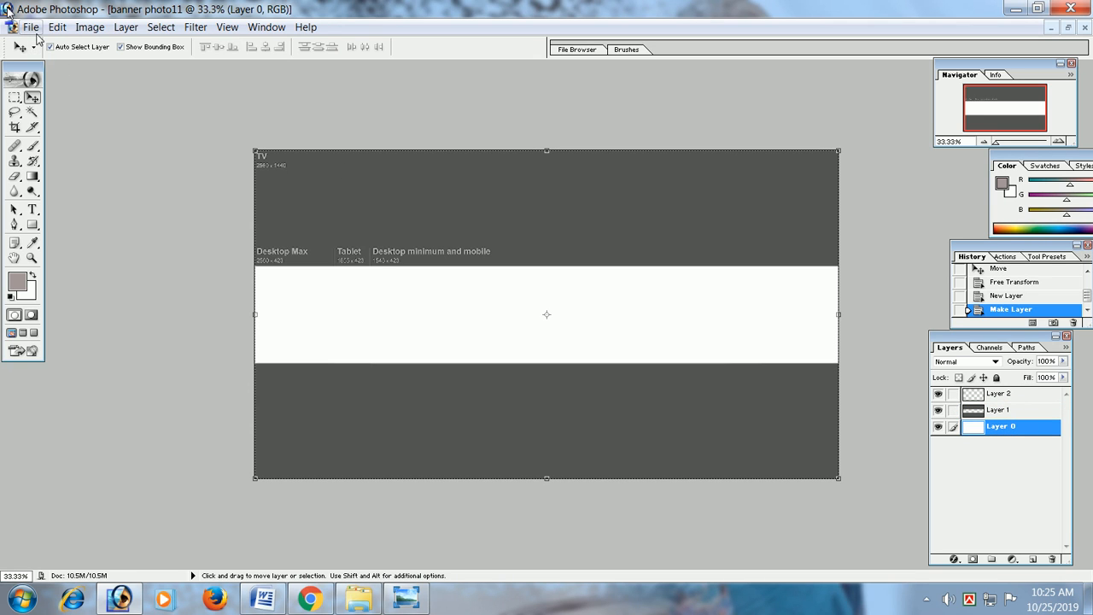
# Convert Layer 0 of the banner document back into a background layer.
pyautogui.click(135, 26)
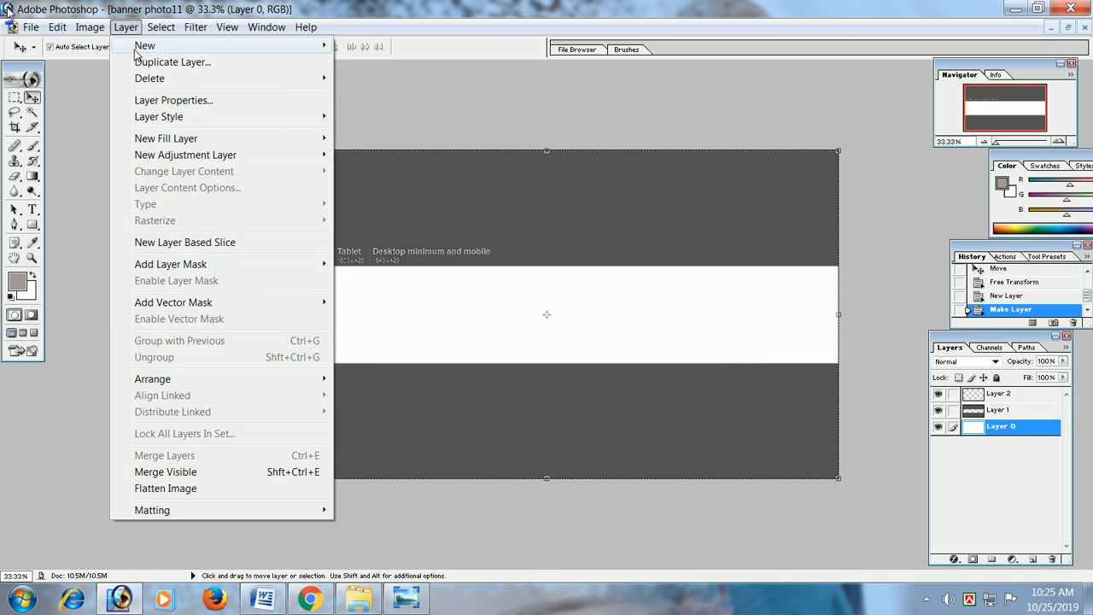
pyautogui.moveTo(298, 50)
pyautogui.click(391, 63)
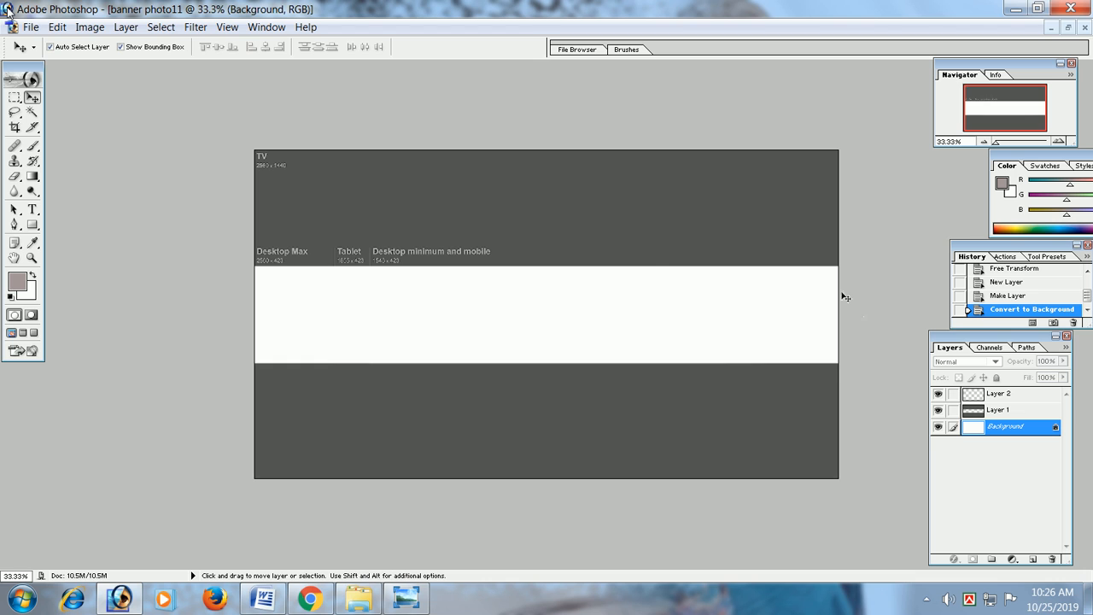
pyautogui.scroll(2, 482, 276)
pyautogui.scroll(-2, 479, 275)
# Open the building_PNG10 image from the BUILDING PNG folder.
pyautogui.click(30, 26)
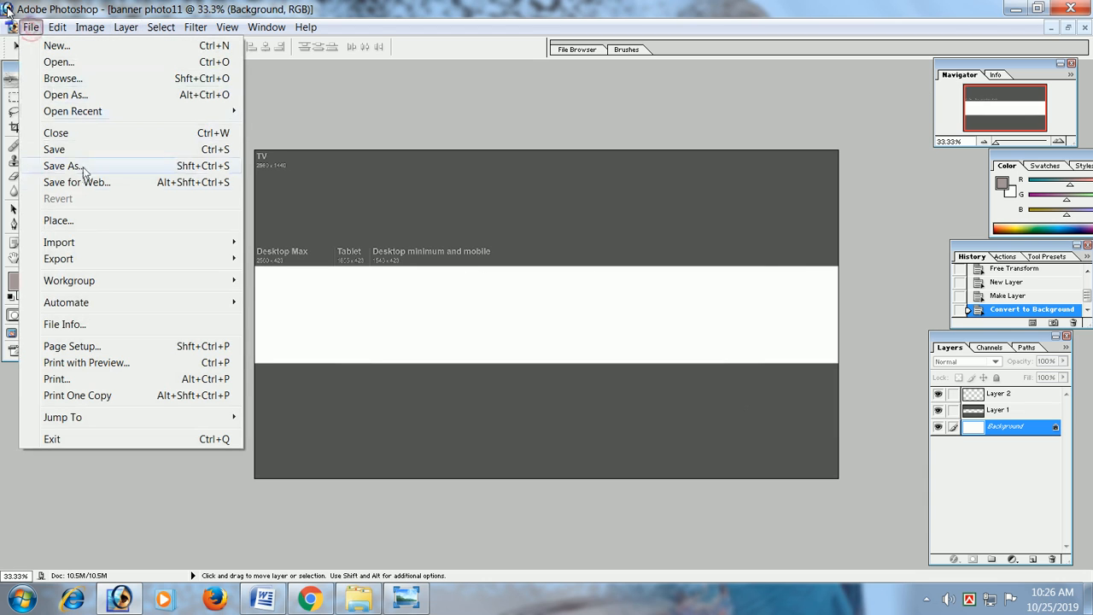
pyautogui.click(75, 63)
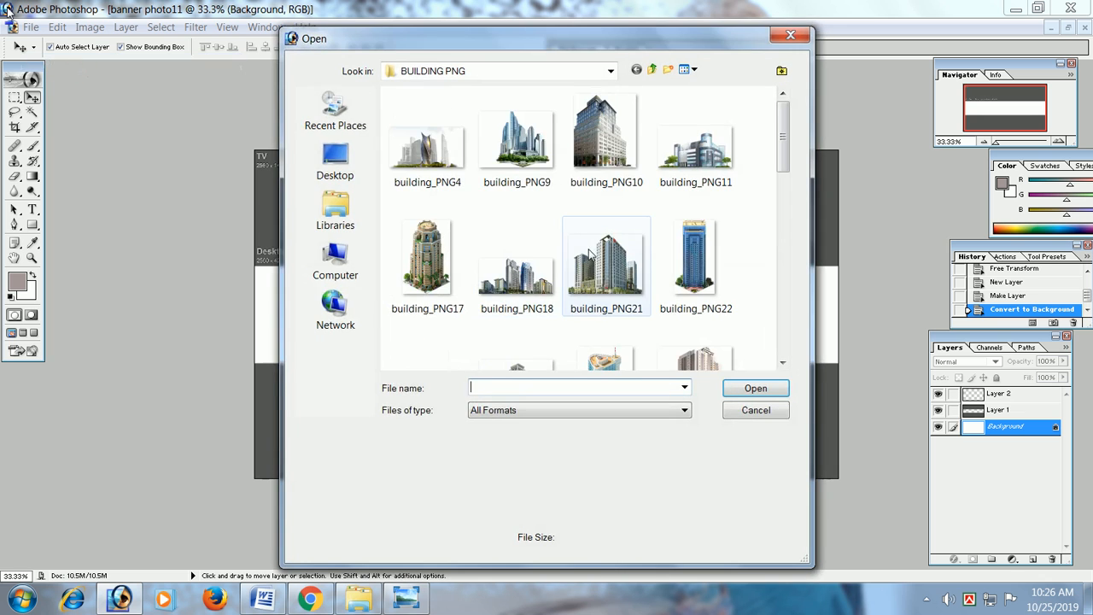
pyautogui.click(598, 260)
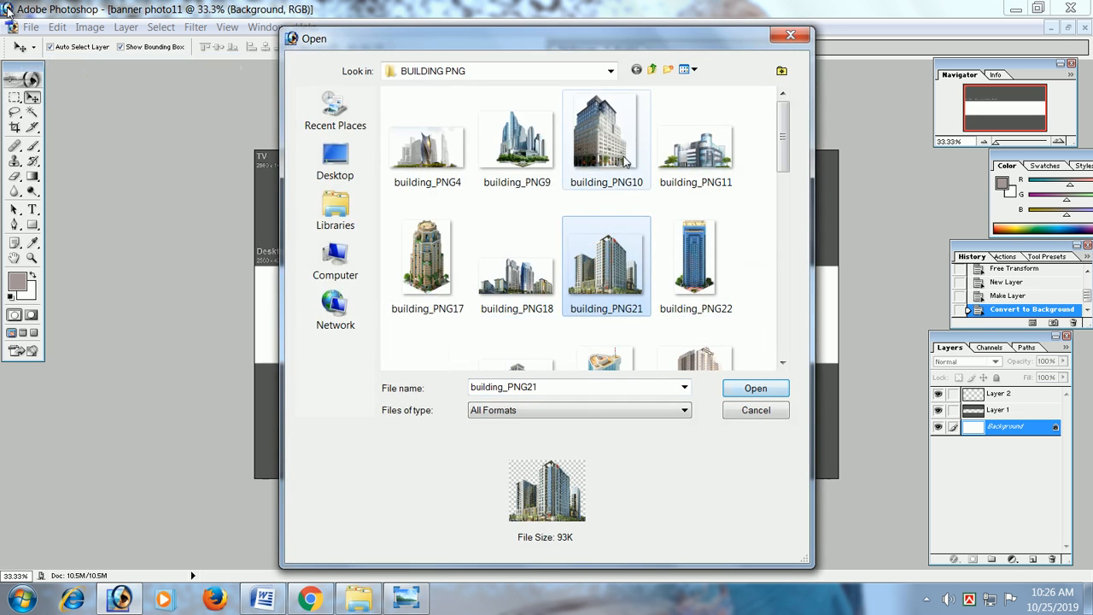
pyautogui.click(617, 154)
pyautogui.click(753, 390)
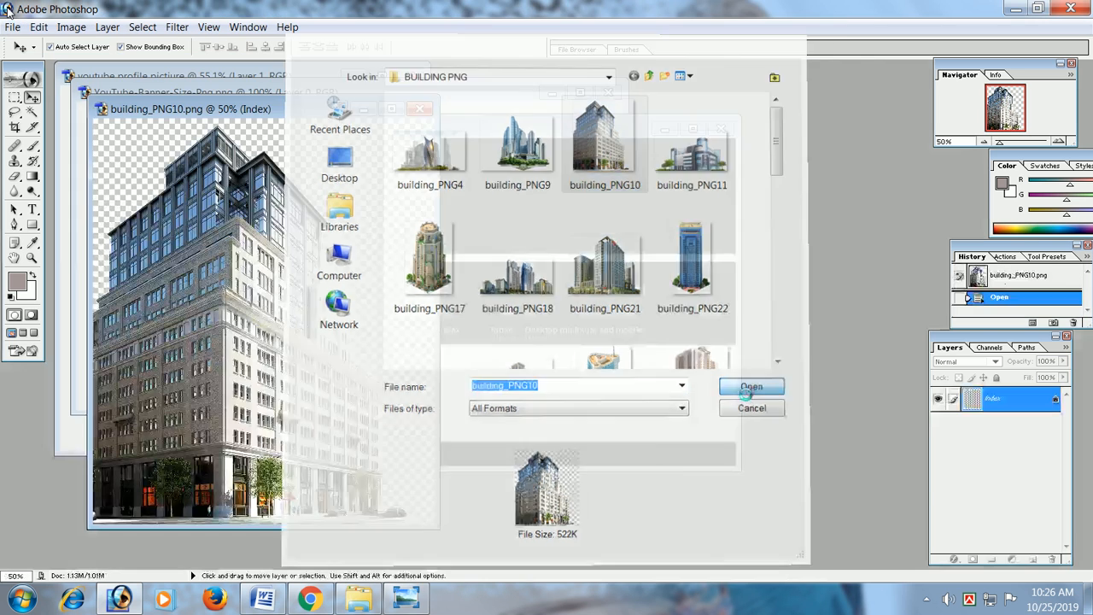
# Try to load the building layer's outline as a selection in building_PNG10, and deselect it.
pyautogui.moveTo(255, 279); pyautogui.dragTo(491, 304)
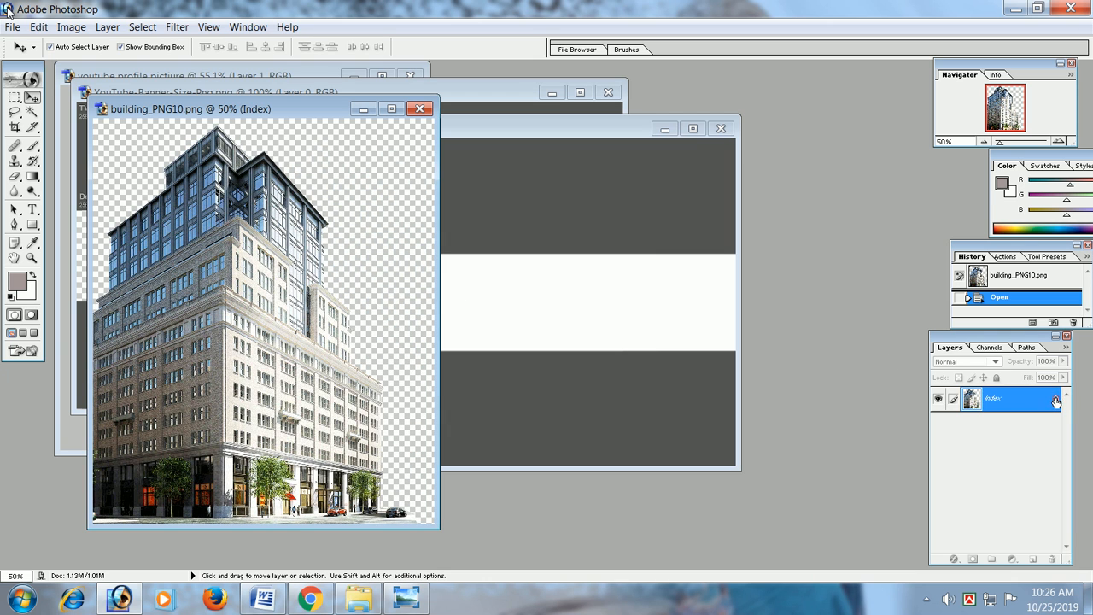
pyautogui.click(390, 108)
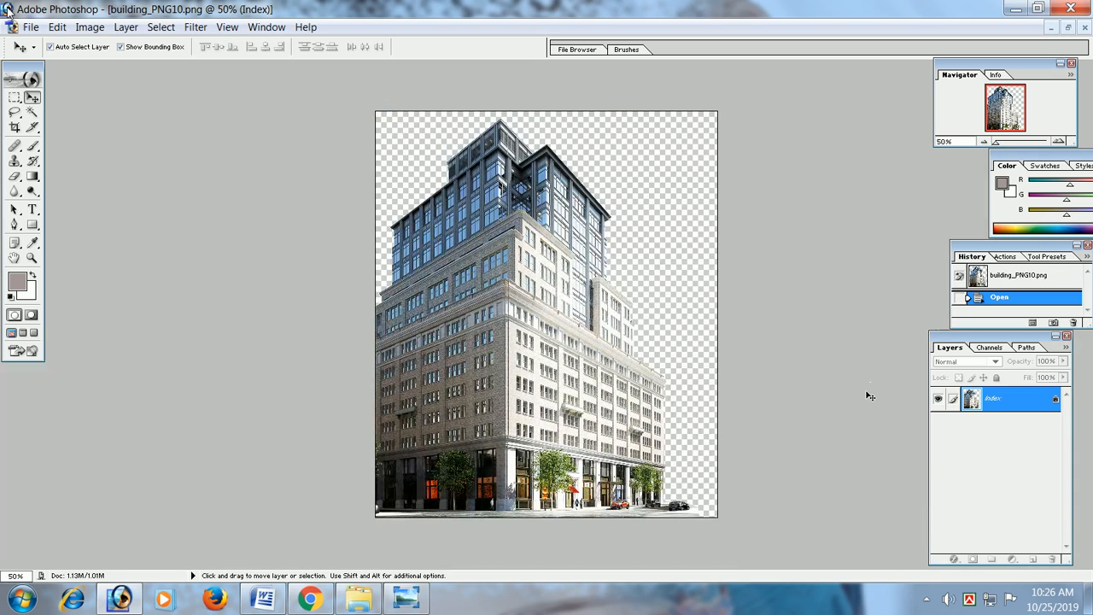
pyautogui.keyDown('ctrl'); pyautogui.click(965, 400); pyautogui.keyUp('ctrl')
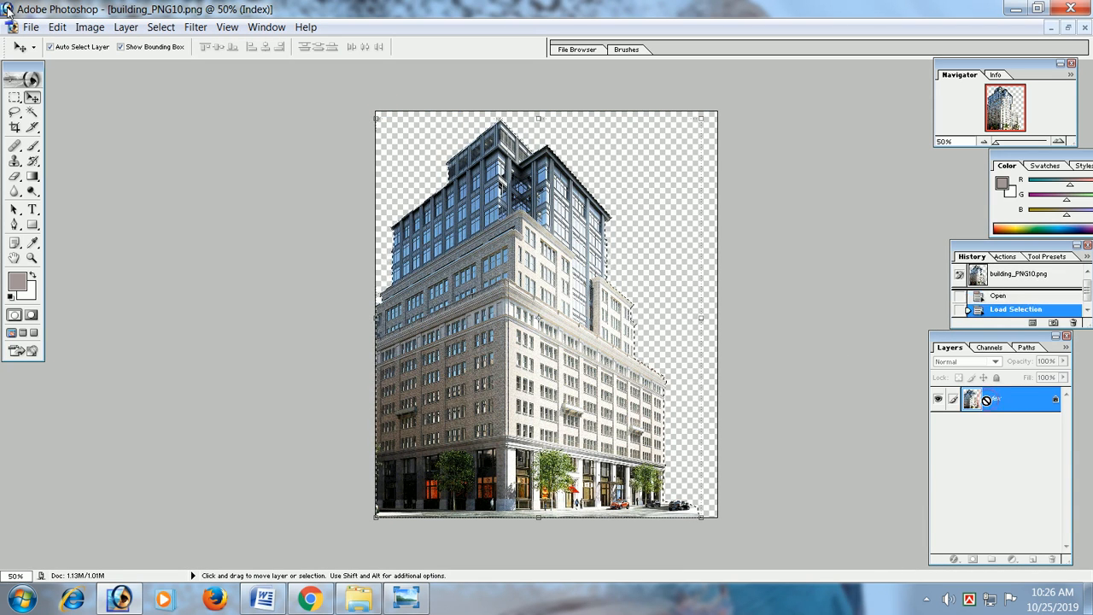
pyautogui.click(996, 297)
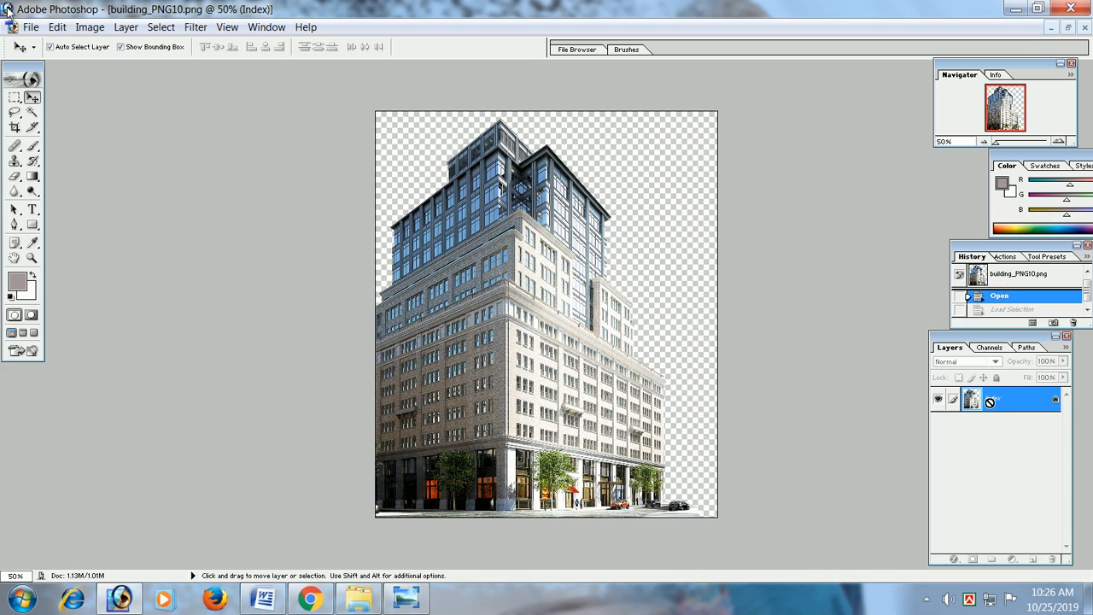
pyautogui.keyDown('ctrl'); pyautogui.click(993, 401); pyautogui.keyUp('ctrl')
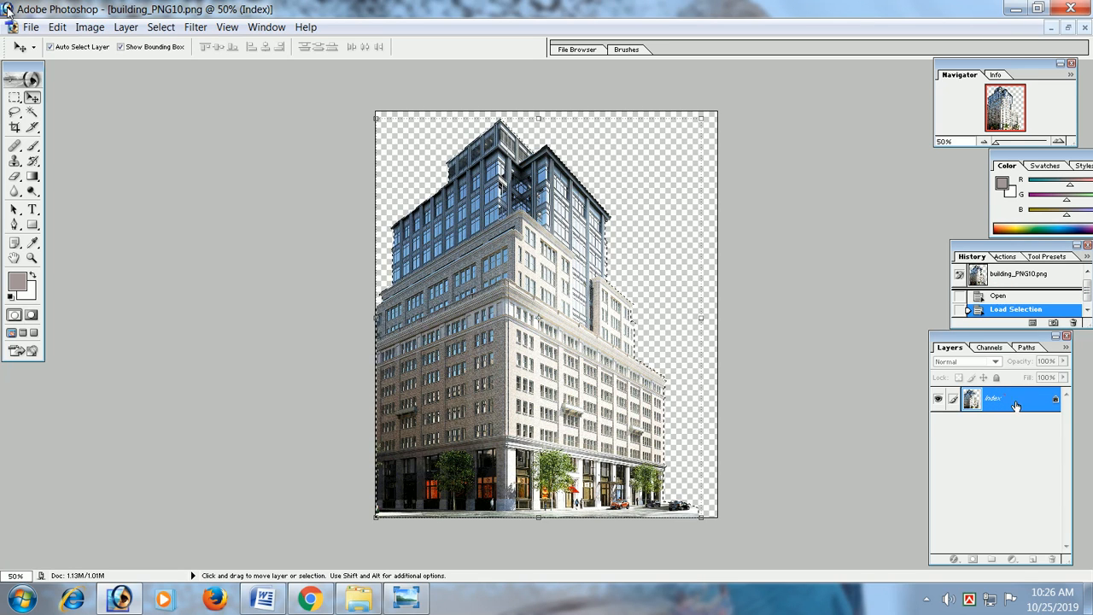
pyautogui.hotkey('ctrl', 'd')
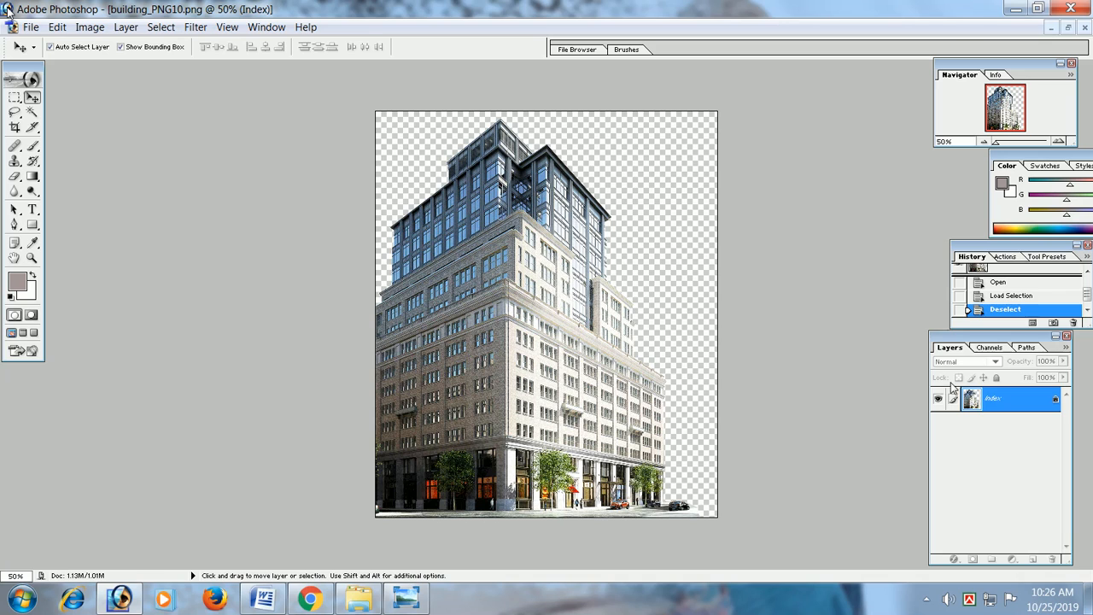
# Try to unlock the Index layer of building_PNG10 and look for a layer command that converts it.
pyautogui.rightClick(991, 401)
pyautogui.click(987, 414)
pyautogui.click(1056, 398)
pyautogui.click(1056, 398)
pyautogui.click(171, 29)
pyautogui.moveTo(126, 27)
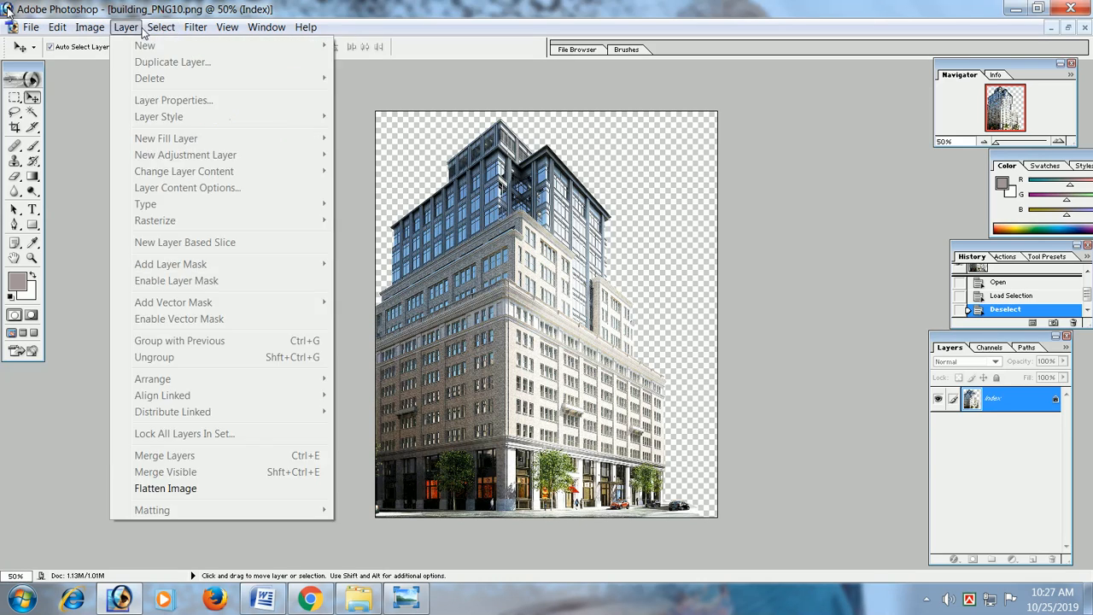
pyautogui.click(96, 130)
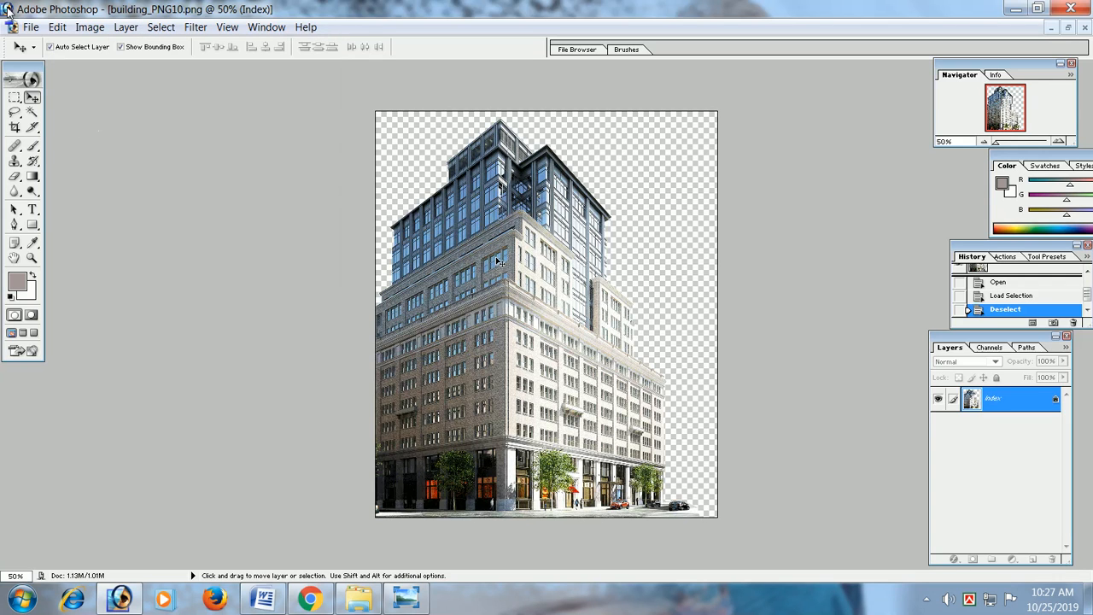
# Try to move the building with the Move tool, first within its own image and then into banner photo11.
pyautogui.moveTo(491, 263); pyautogui.dragTo(517, 287)
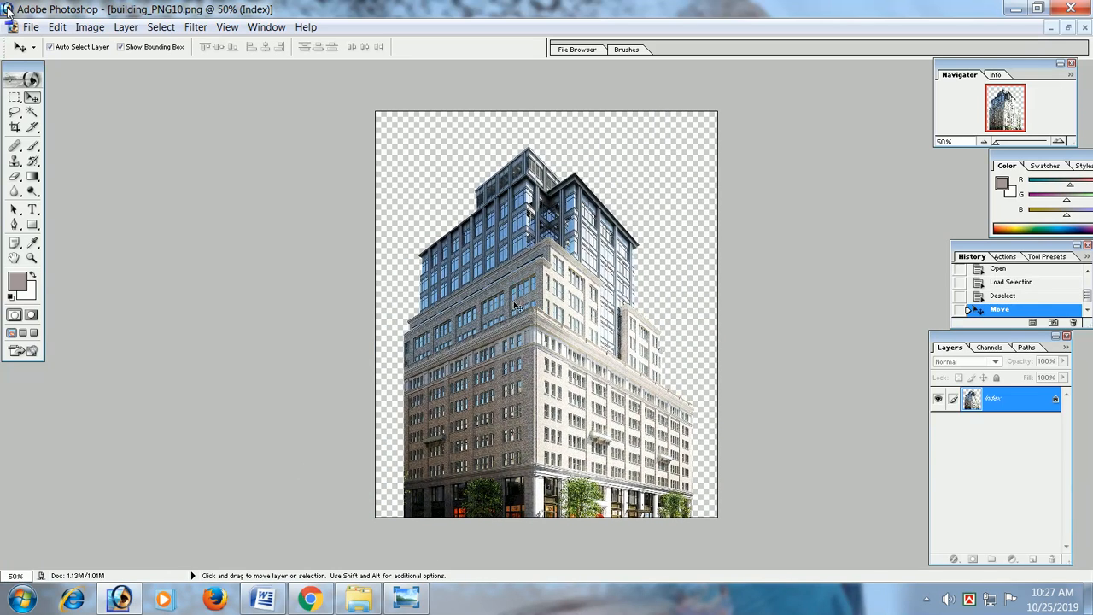
pyautogui.hotkey('ctrl', 'z')
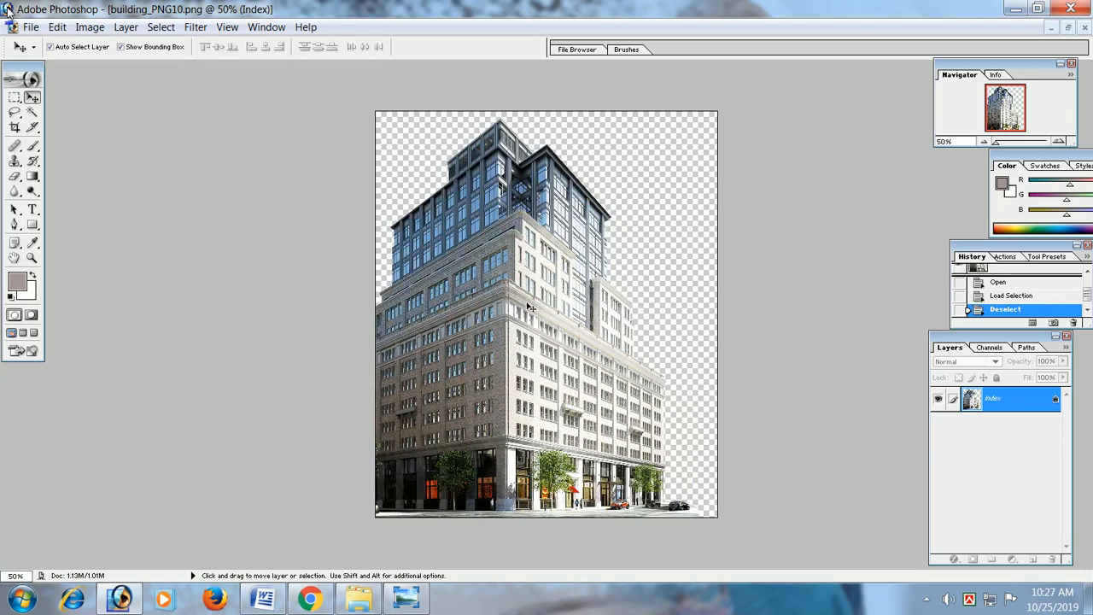
pyautogui.click(1068, 29)
pyautogui.moveTo(336, 294); pyautogui.dragTo(674, 325)
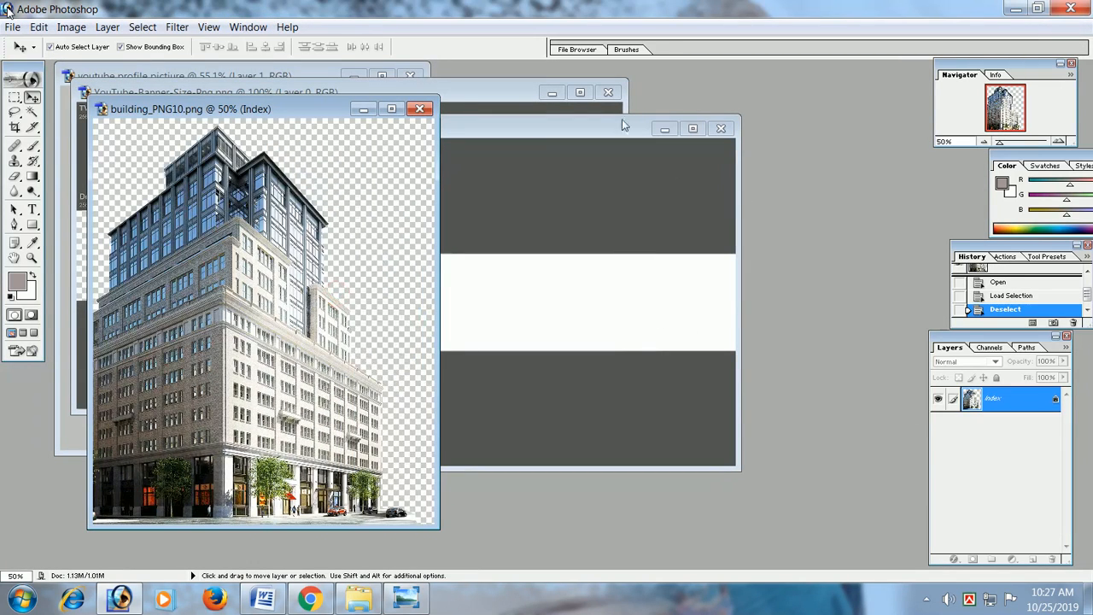
pyautogui.click(633, 130)
pyautogui.click(997, 398)
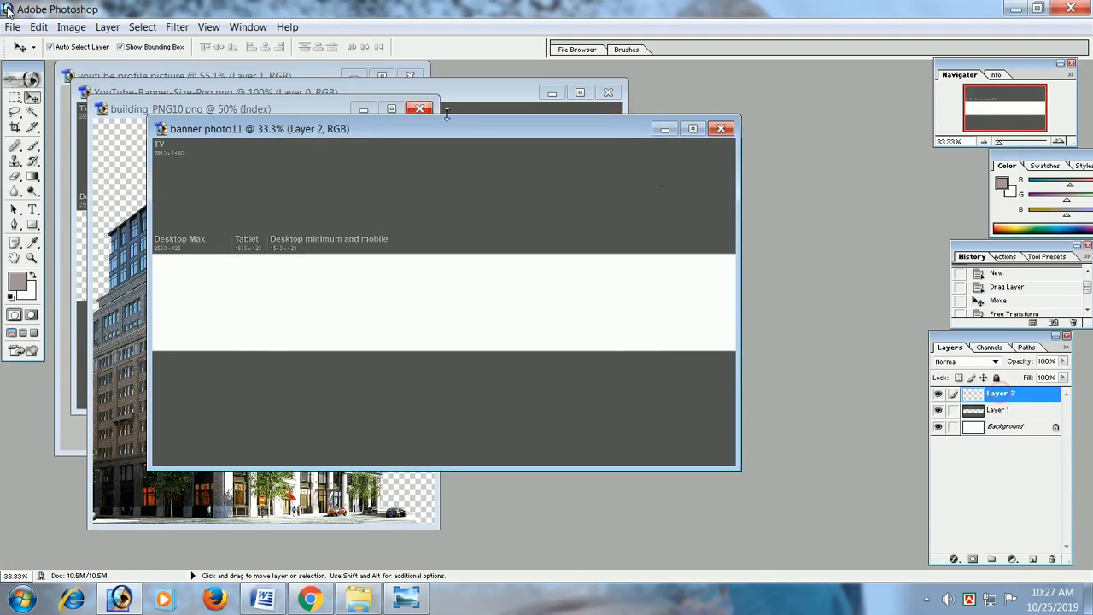
pyautogui.click(139, 105)
pyautogui.moveTo(231, 190); pyautogui.dragTo(651, 286)
pyautogui.moveTo(309, 263); pyautogui.dragTo(597, 321)
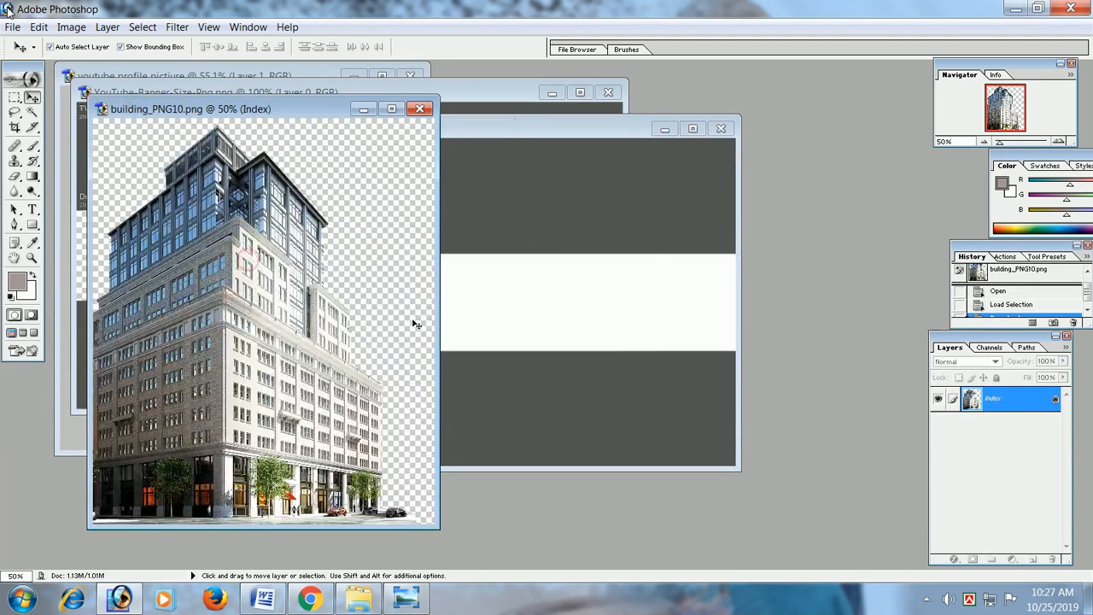
# Try the layer commands offered for the Index layer with building_PNG10 maximized.
pyautogui.click(391, 109)
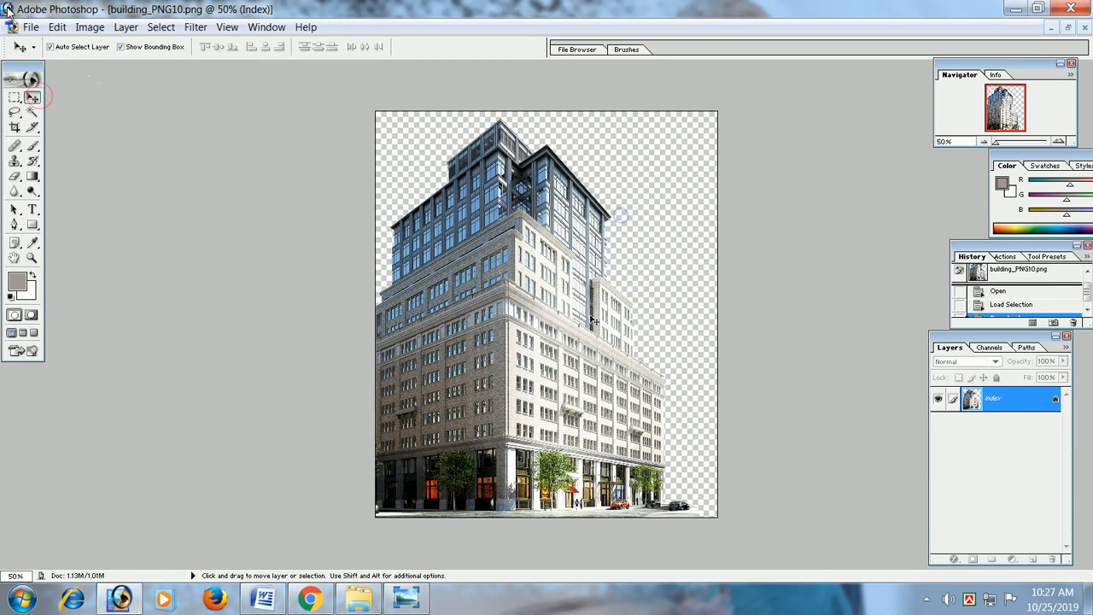
pyautogui.rightClick(980, 401)
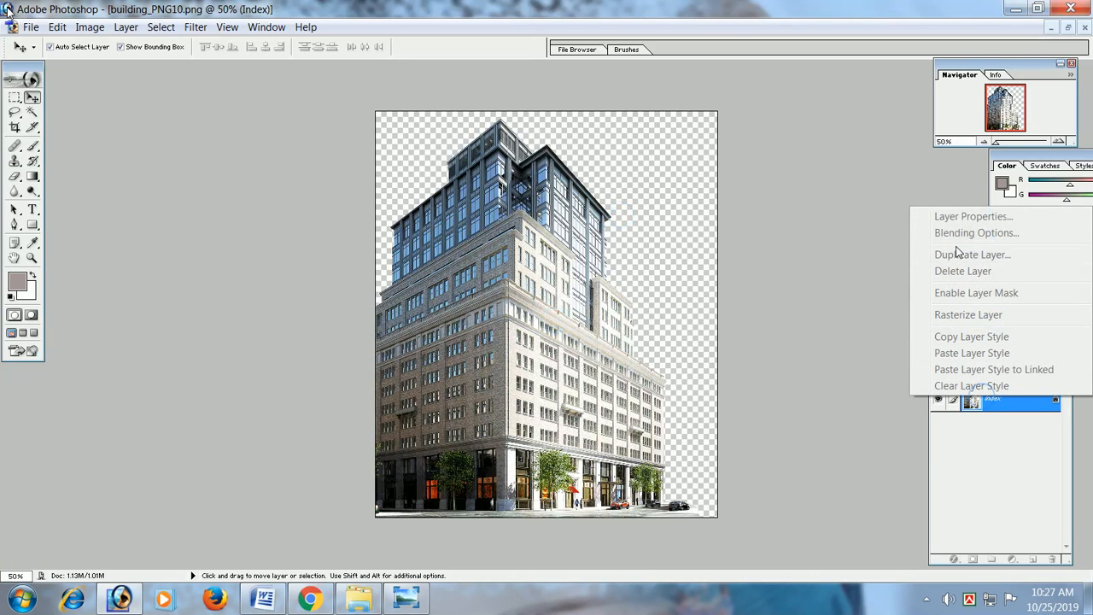
pyautogui.click(661, 314)
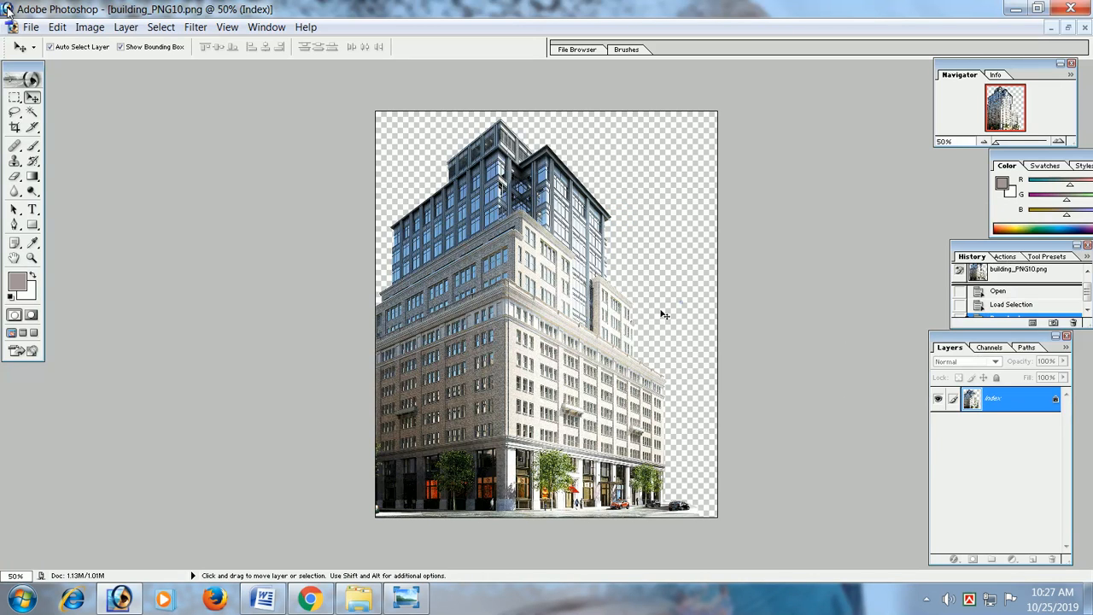
pyautogui.click(445, 163)
# Minimize the building_PNG10 image, shift the banner photo11 window aside and bring the youtube profile picture document to the front.
pyautogui.click(1084, 28)
pyautogui.click(603, 239)
pyautogui.click(1050, 27)
pyautogui.moveTo(229, 131); pyautogui.dragTo(298, 284)
pyautogui.click(272, 121)
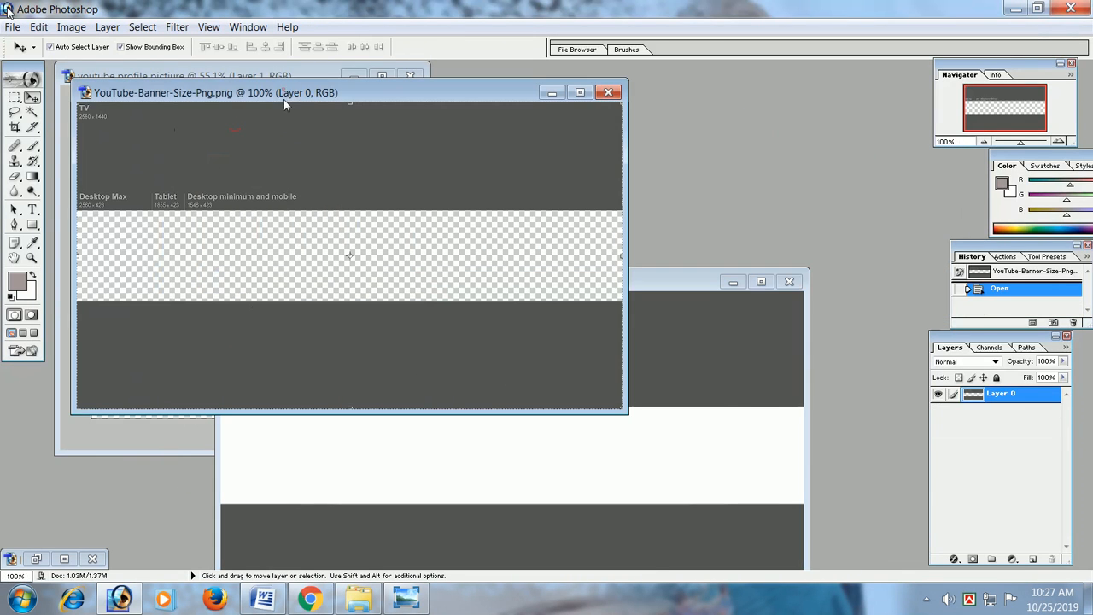
pyautogui.click(244, 74)
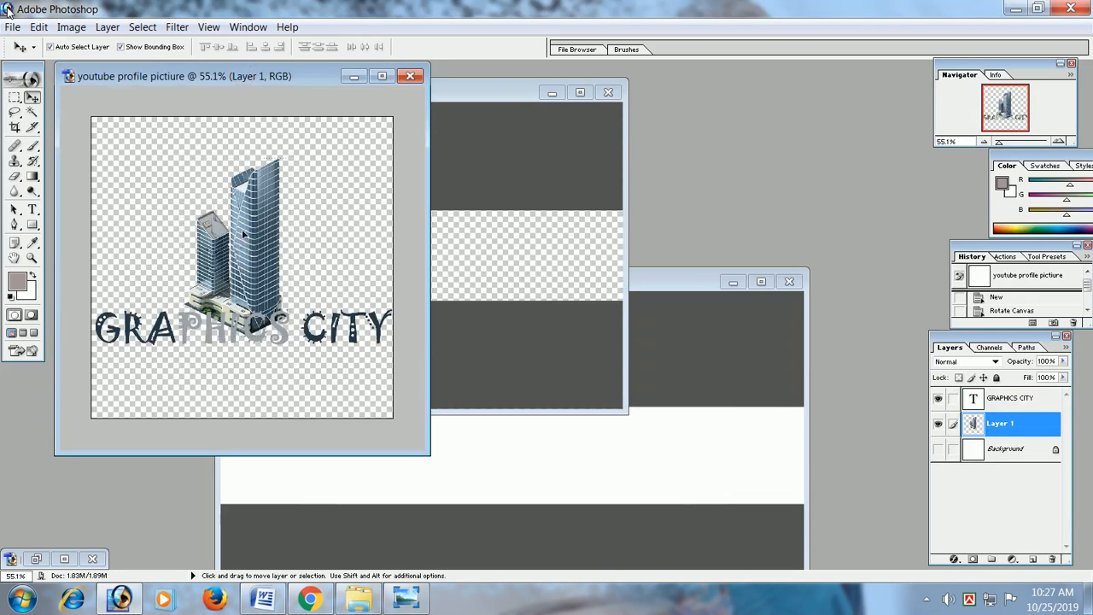
# Copy the two-tower building from the youtube profile picture into banner photo11 and place it at the left end of the white strip.
pyautogui.moveTo(248, 214); pyautogui.dragTo(441, 368)
pyautogui.moveTo(553, 398); pyautogui.dragTo(650, 422)
pyautogui.moveTo(640, 276); pyautogui.dragTo(667, 121)
pyautogui.moveTo(689, 309); pyautogui.dragTo(316, 329)
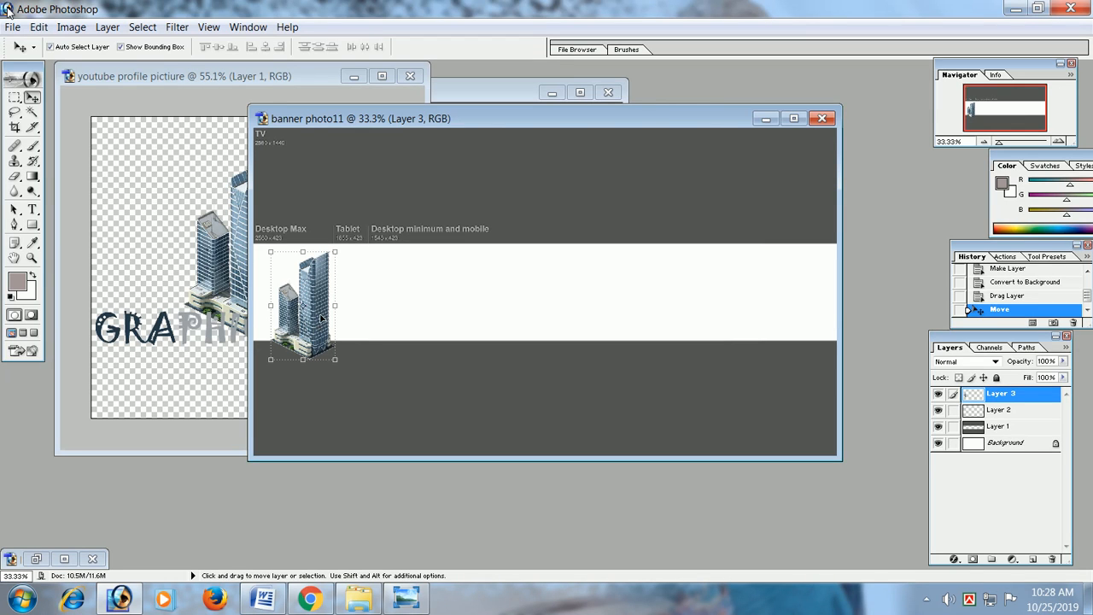
# Scale the two-tower building proportionally to about 77.6% so it fits inside the white strip.
pyautogui.moveTo(271, 251); pyautogui.dragTo(331, 317)
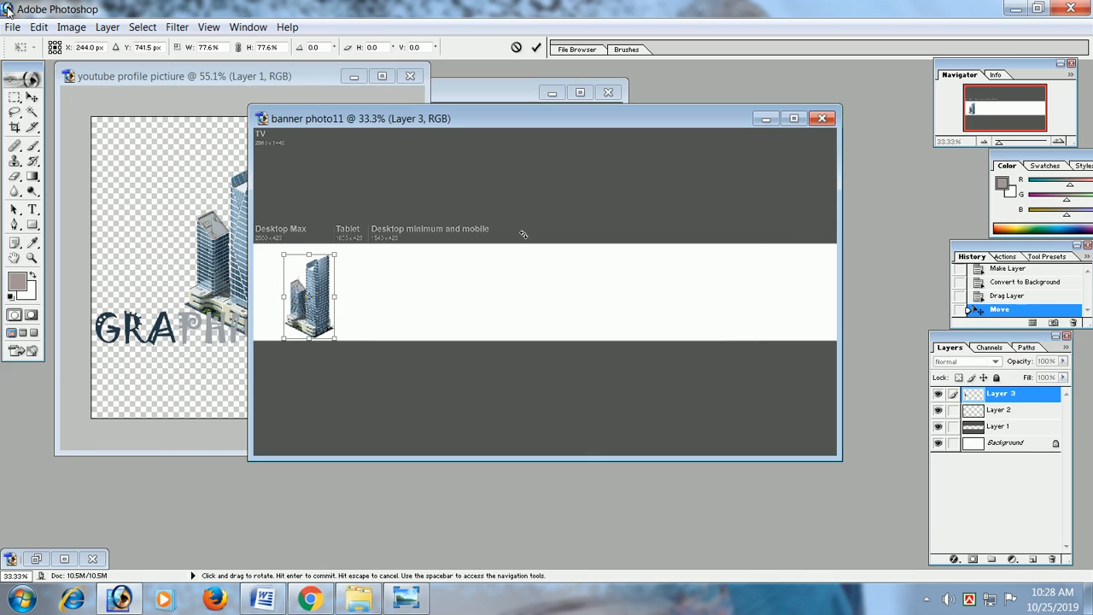
pyautogui.click(536, 47)
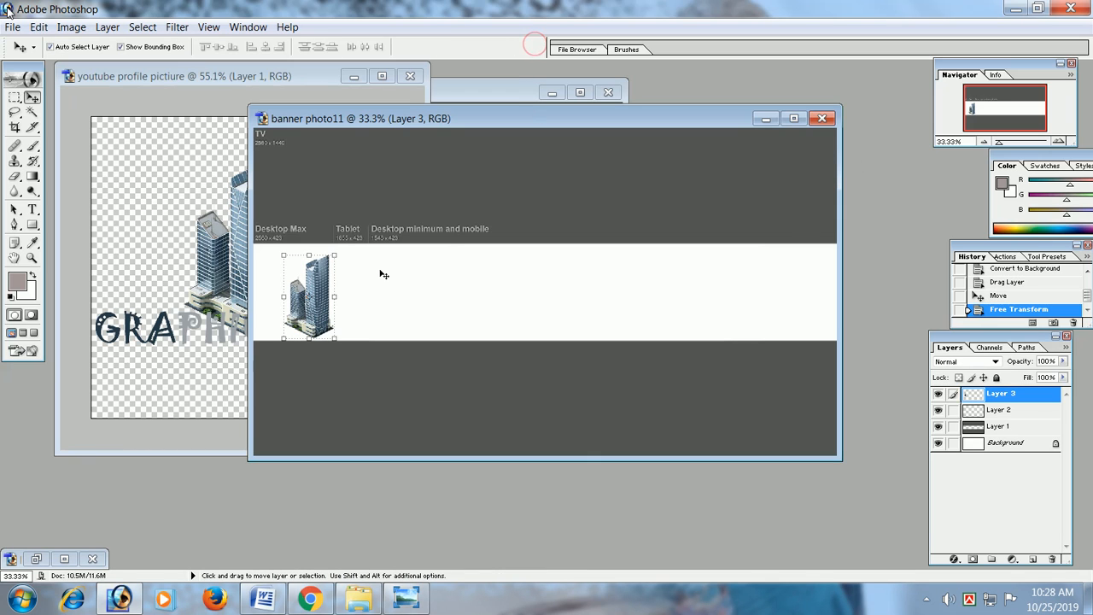
pyautogui.click(369, 300)
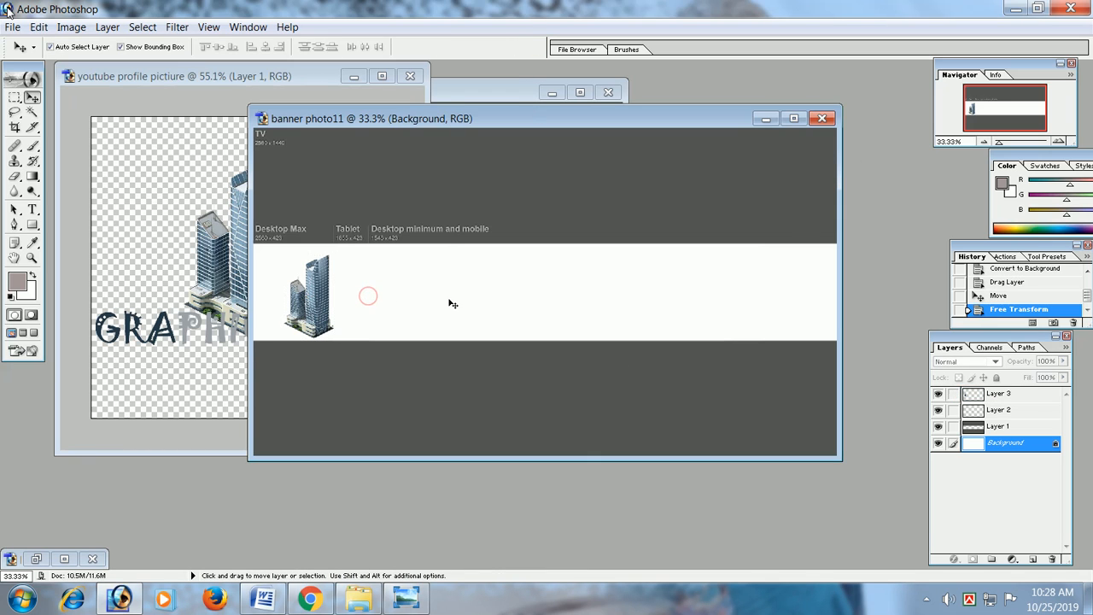
# Make Layer 2 the active layer and toggle its visibility to check what it contains.
pyautogui.click(995, 412)
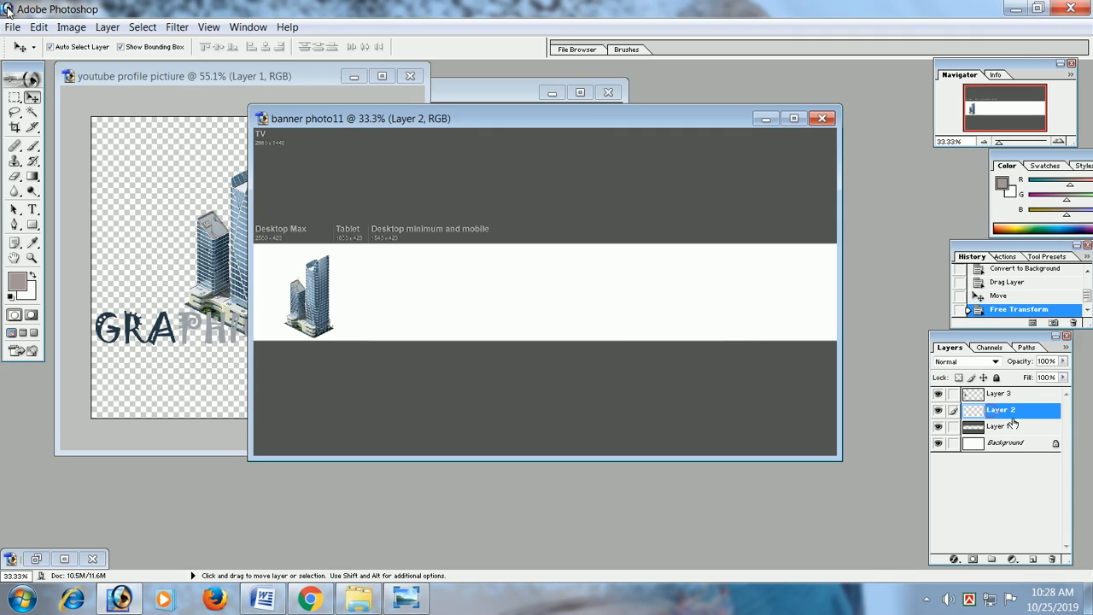
pyautogui.click(940, 409)
pyautogui.click(940, 409)
pyautogui.click(940, 409)
pyautogui.click(938, 410)
# Add the text "Graphics City" in 24 pt Jokerman on the white strip, to the right of the building.
pyautogui.click(32, 209)
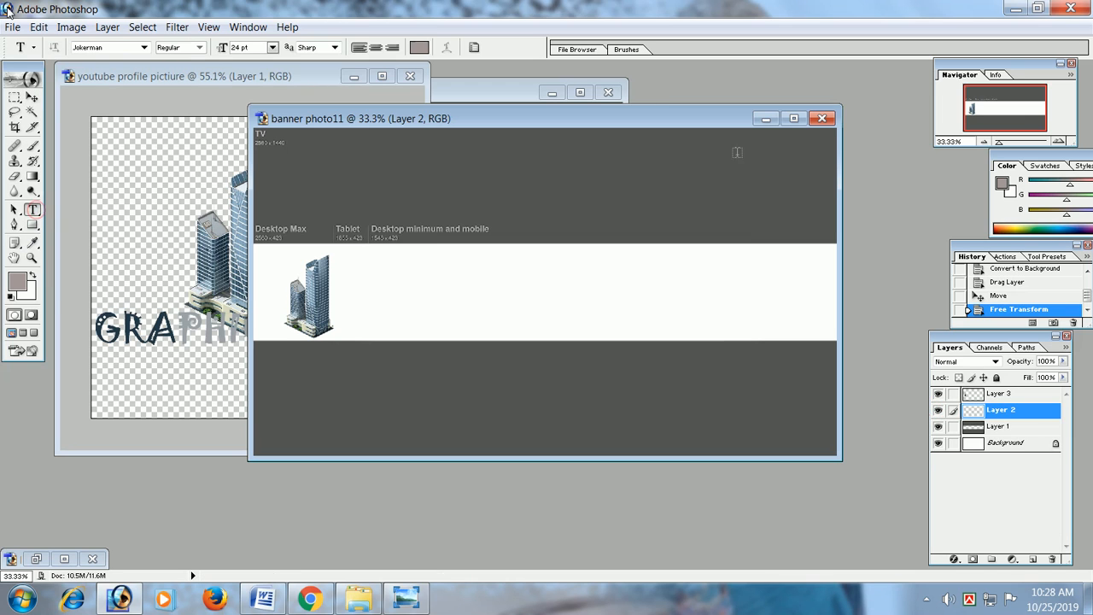
pyautogui.click(793, 119)
pyautogui.hotkey('ctrl', '0')
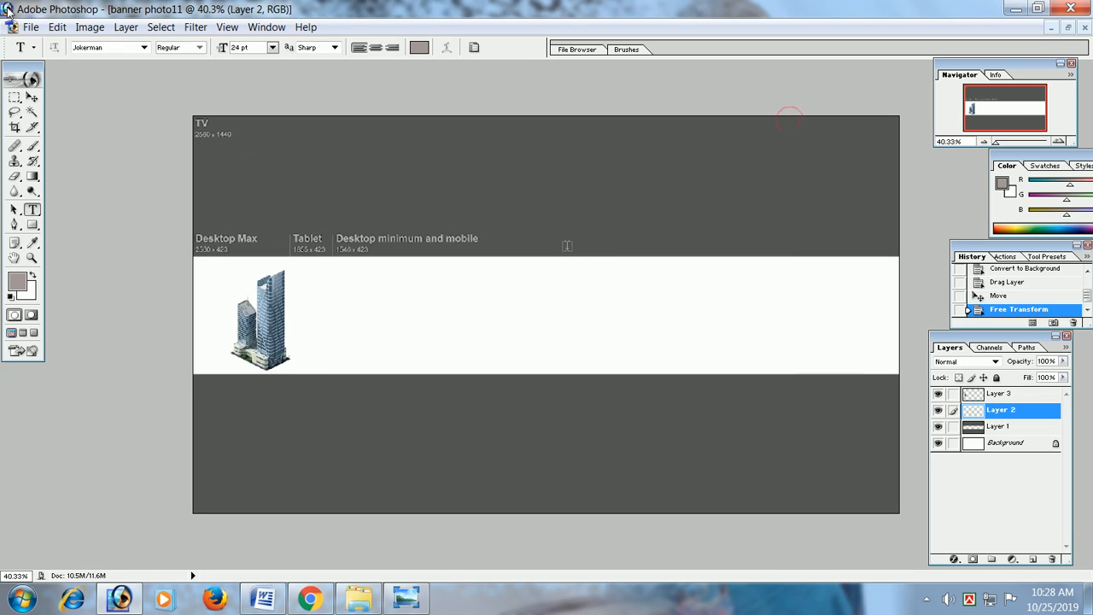
pyautogui.scroll(-1, 561, 246)
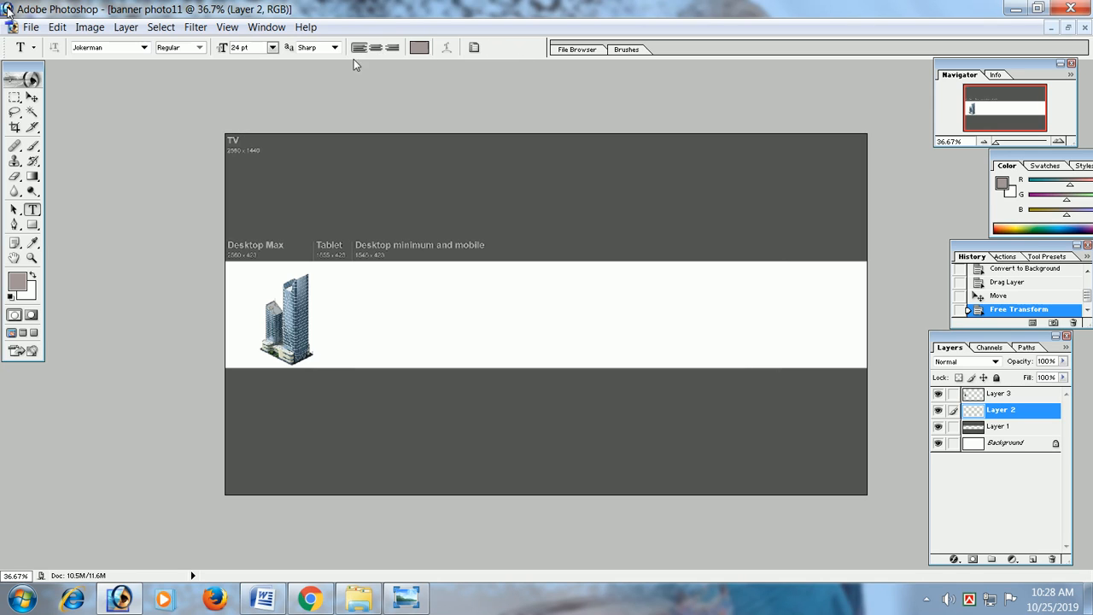
pyautogui.click(389, 309)
pyautogui.write('Graphics ')
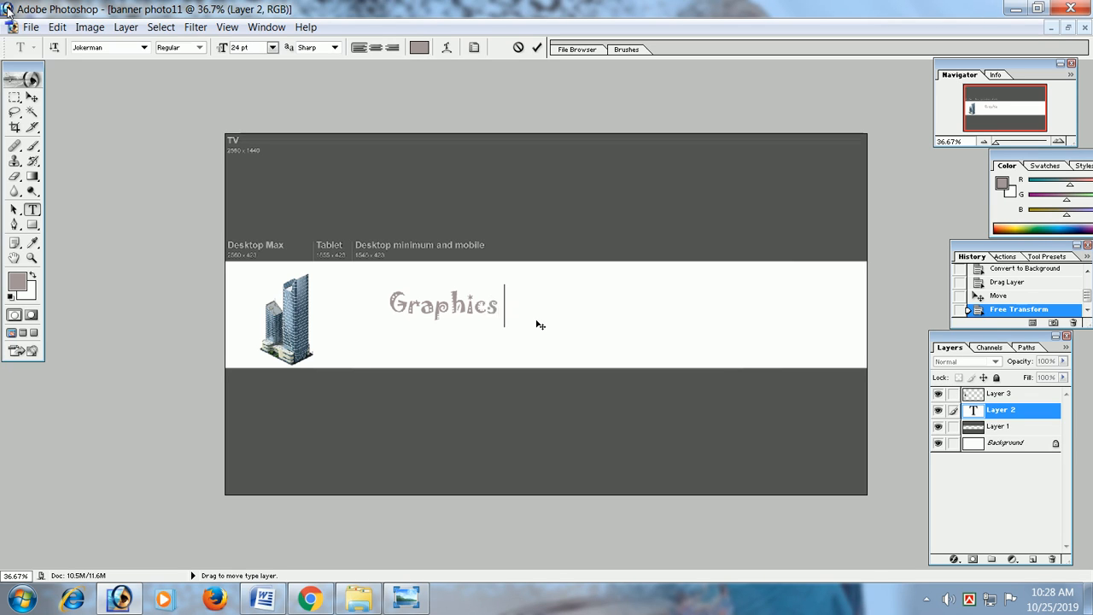
pyautogui.write('City')
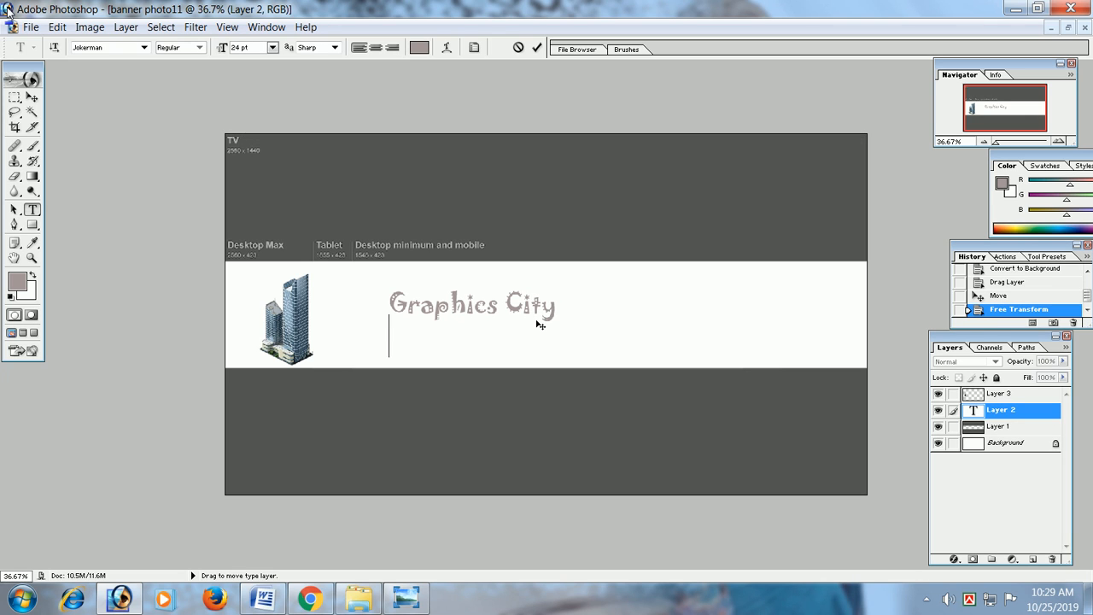
# Add the tagline "Share your talent & get success" at 12 pt on the line below "Graphics City" and commit the text.
pyautogui.click(272, 47)
pyautogui.click(270, 184)
pyautogui.click(272, 47)
pyautogui.click(267, 167)
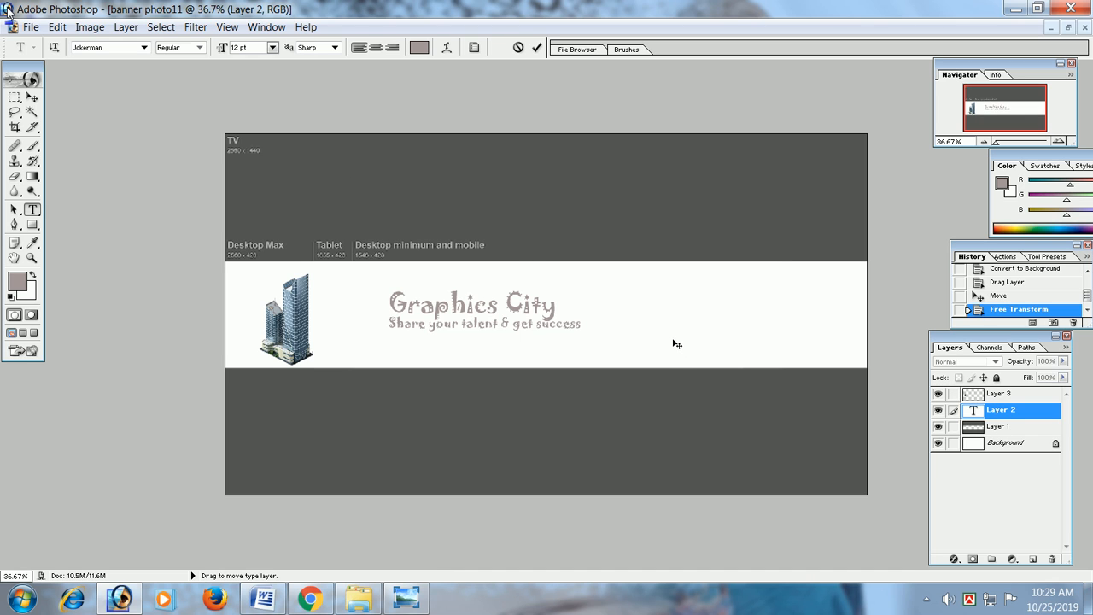
pyautogui.click(536, 47)
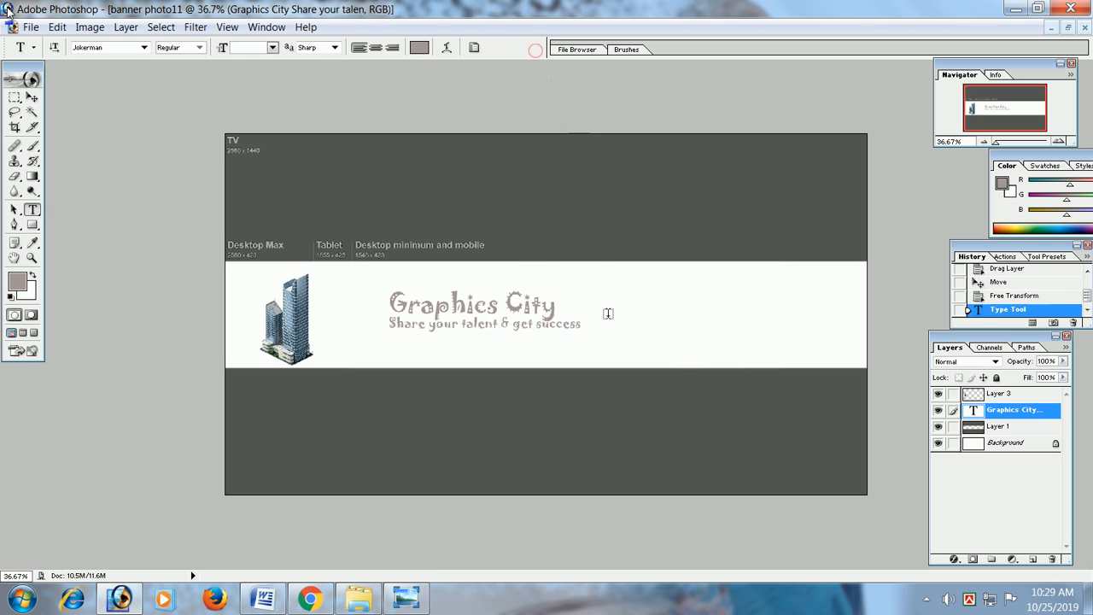
pyautogui.click(637, 301)
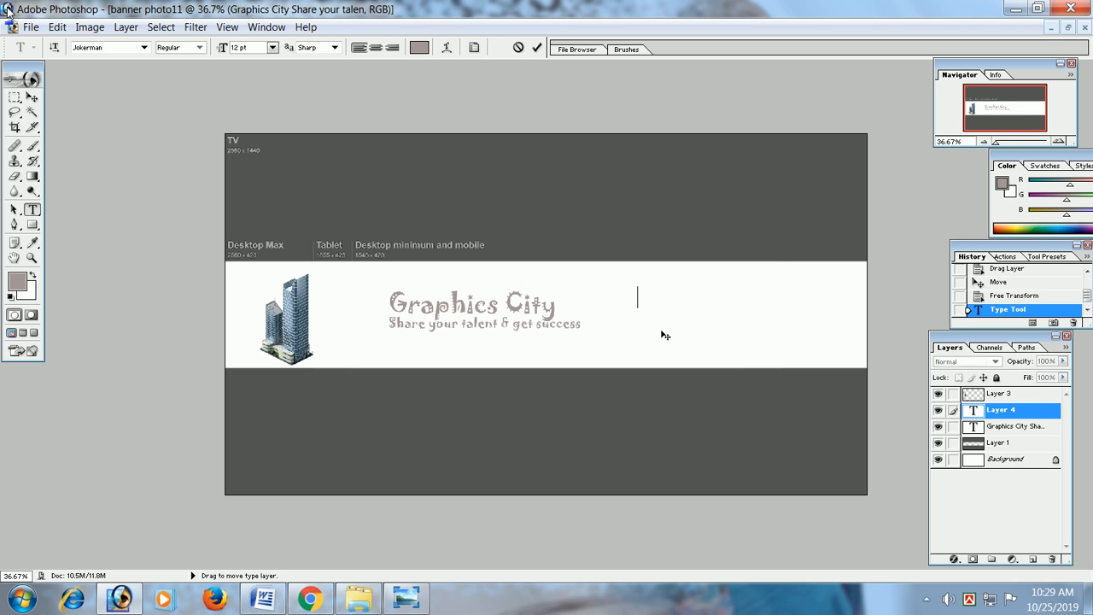
pyautogui.click(517, 47)
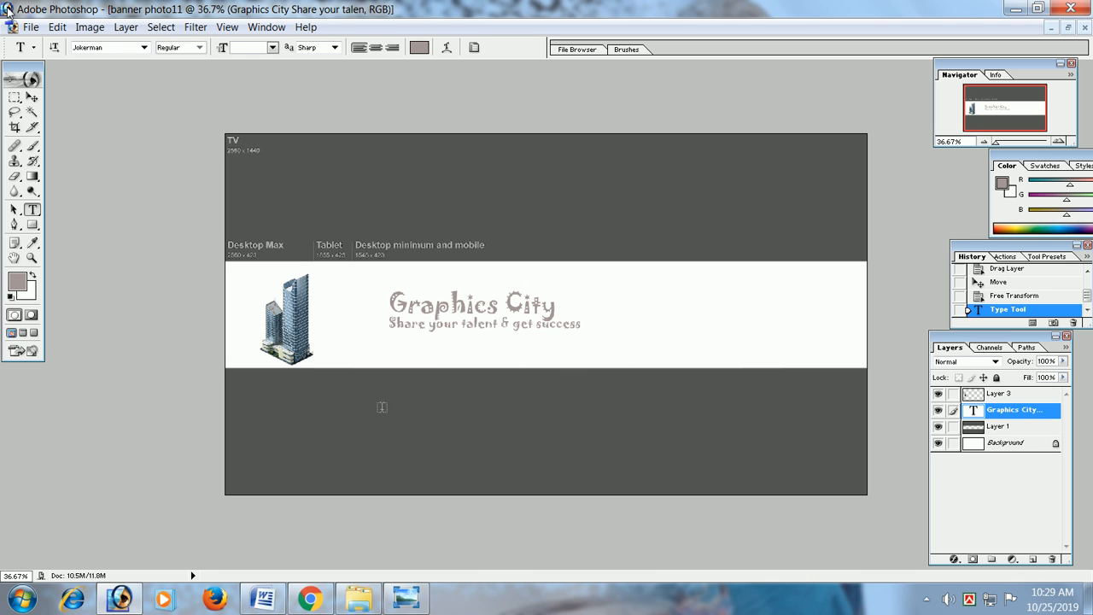
pyautogui.click(14, 224)
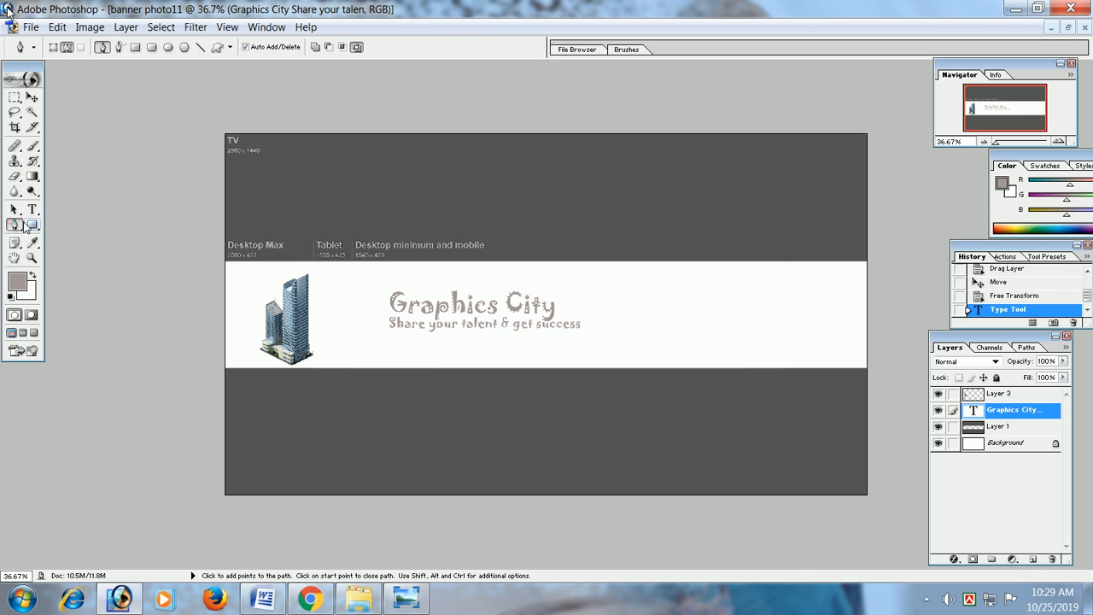
pyautogui.click(680, 263)
pyautogui.click(590, 385)
pyautogui.click(727, 381)
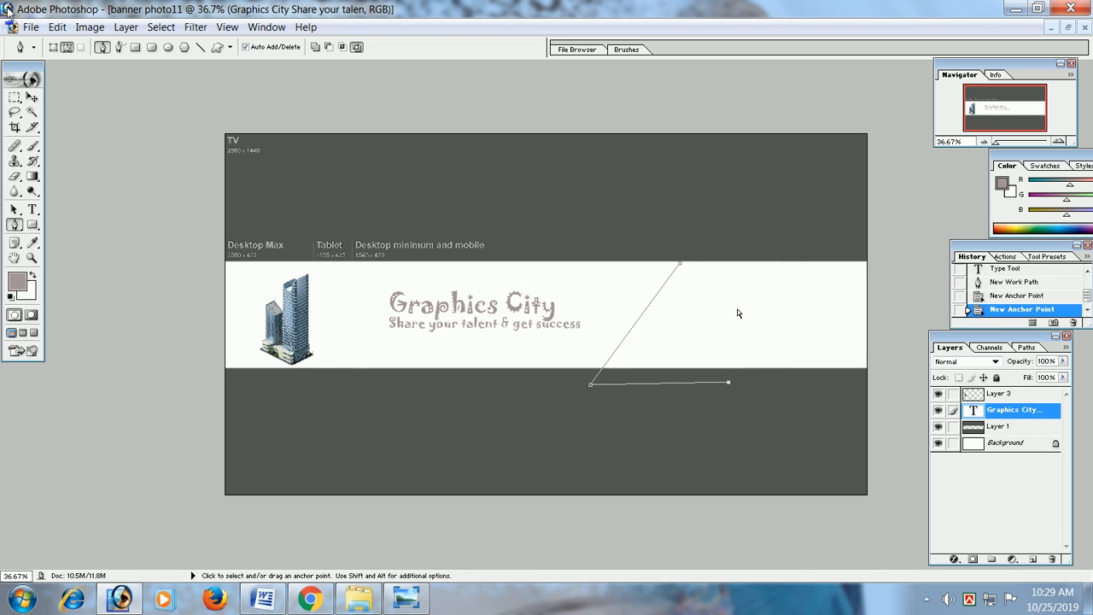
pyautogui.hotkey('ctrl', 'alt', 'z')
pyautogui.hotkey('ctrl', 'alt', 'z')
# Draw a closed slanted four-sided Pen path across the white strip, right of the tagline, and convert it to a selection.
pyautogui.click(696, 247)
pyautogui.click(618, 383)
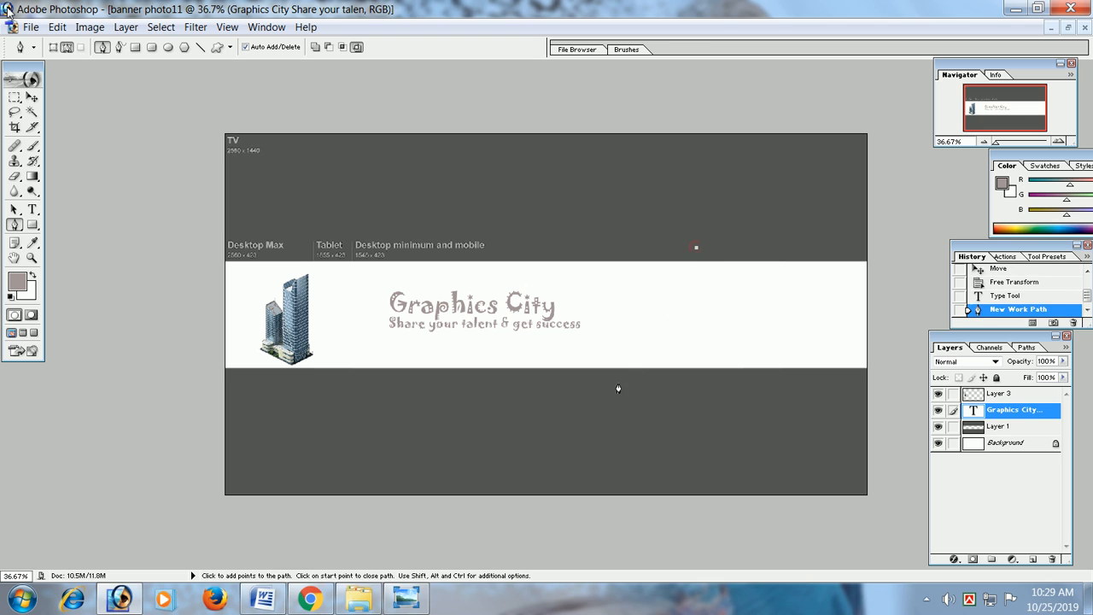
pyautogui.click(695, 382)
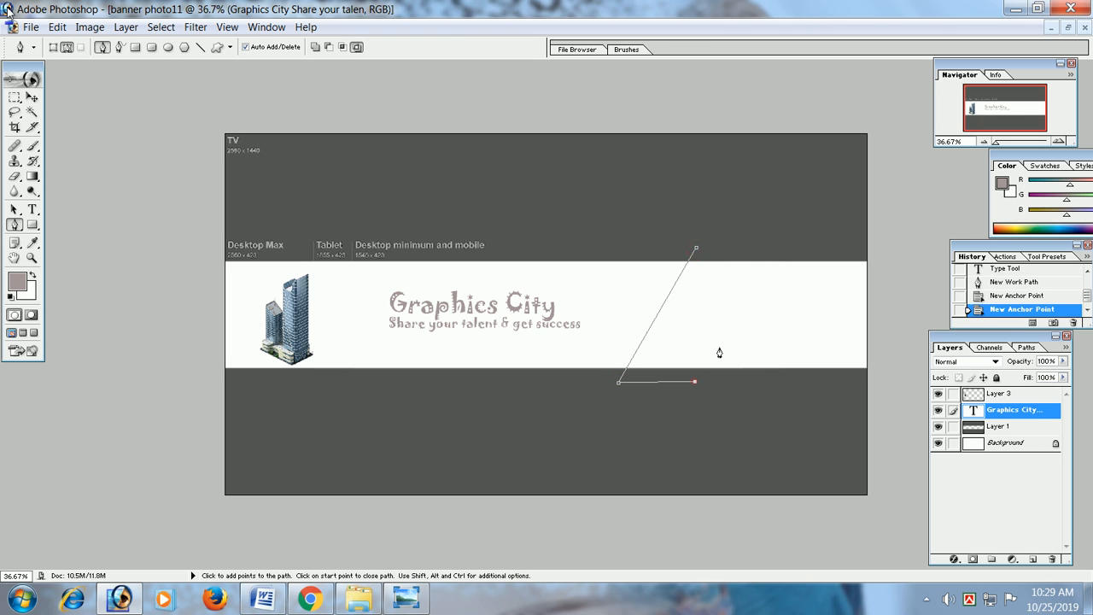
pyautogui.click(767, 256)
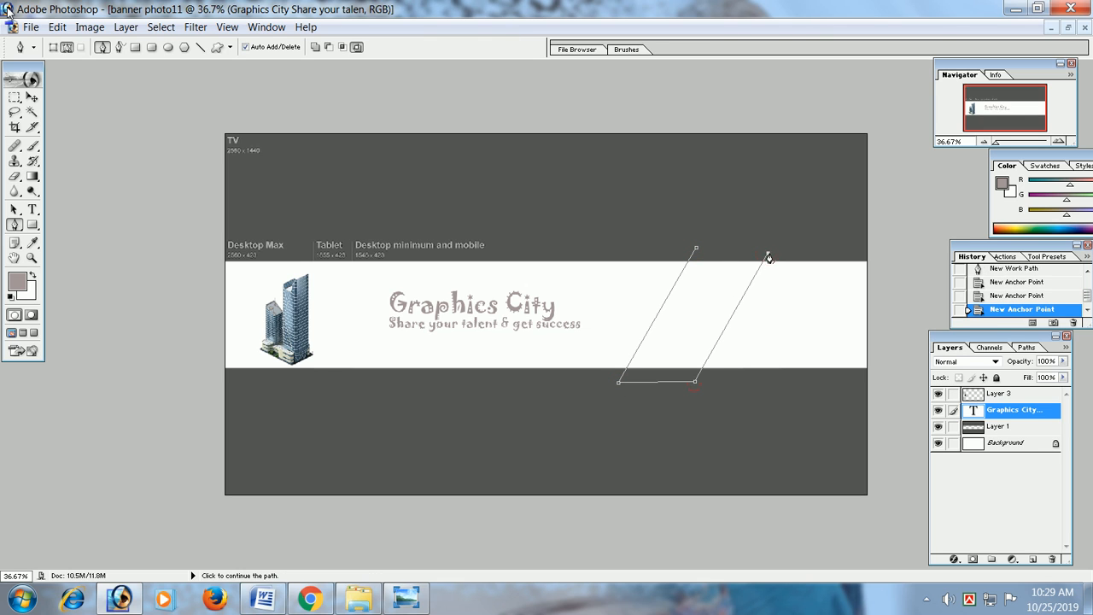
pyautogui.click(696, 250)
pyautogui.rightClick(698, 290)
pyautogui.click(721, 357)
pyautogui.click(624, 249)
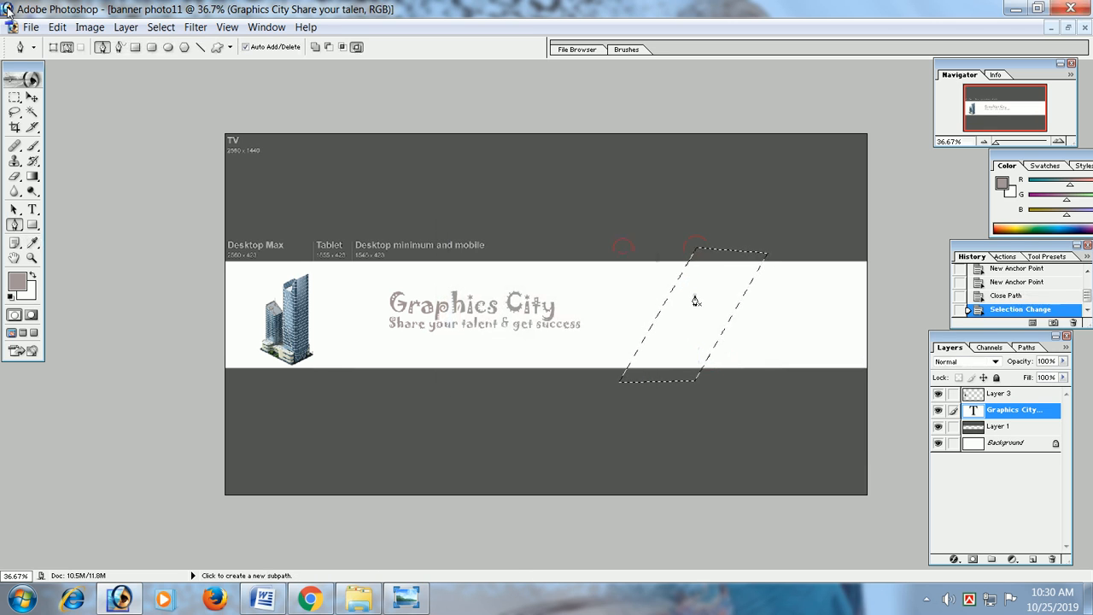
# Create a new layer and fill the slanted selection with the greyish-mauve foreground color.
pyautogui.rightClick(695, 298)
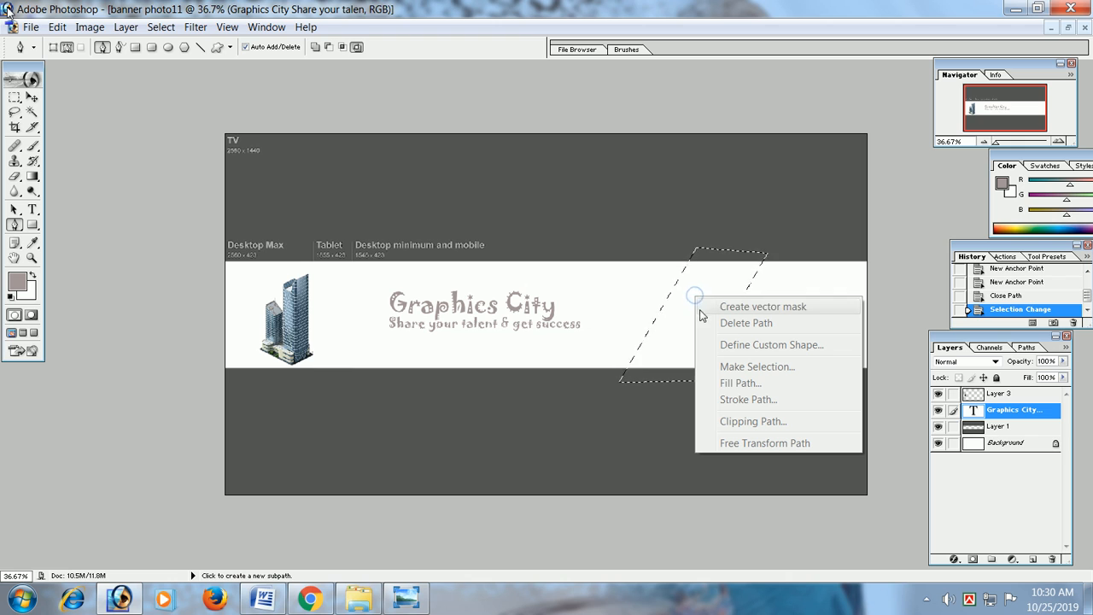
pyautogui.click(741, 267)
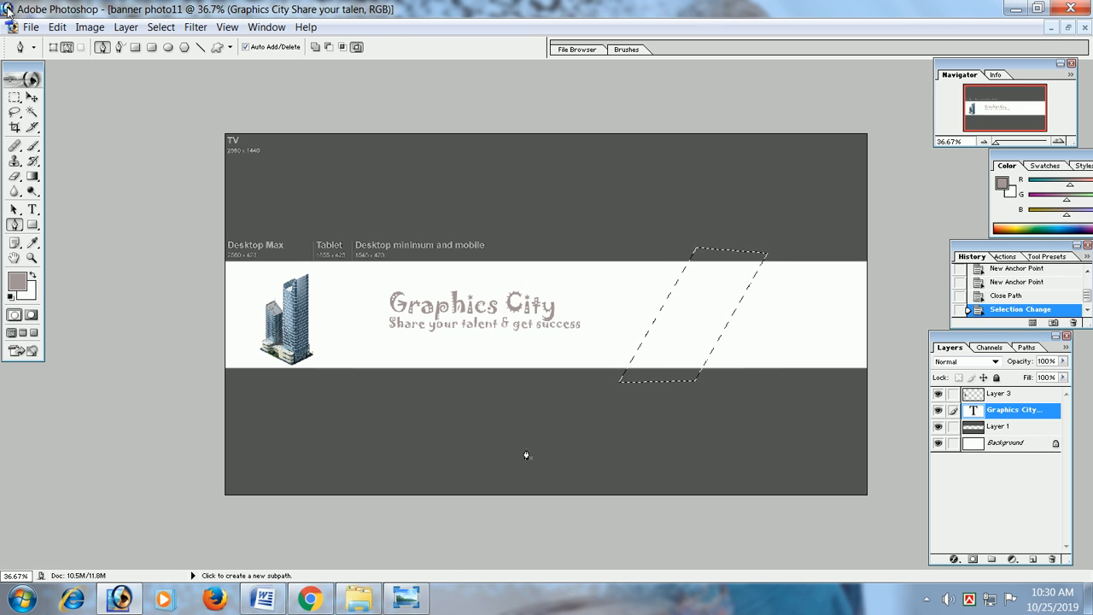
pyautogui.click(1032, 558)
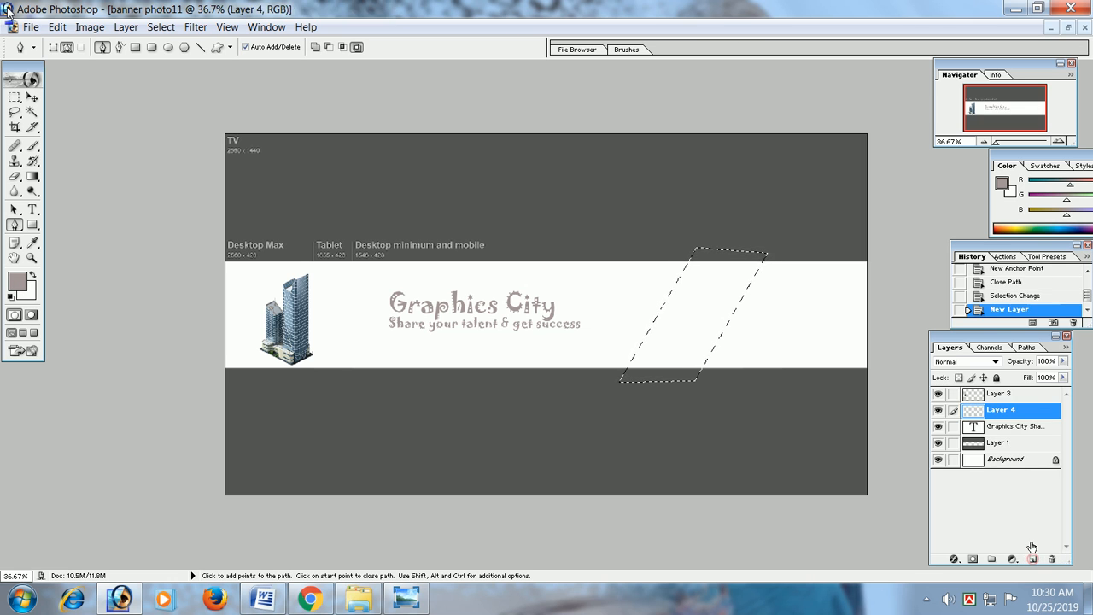
pyautogui.hotkey('alt', 'BackSpace')
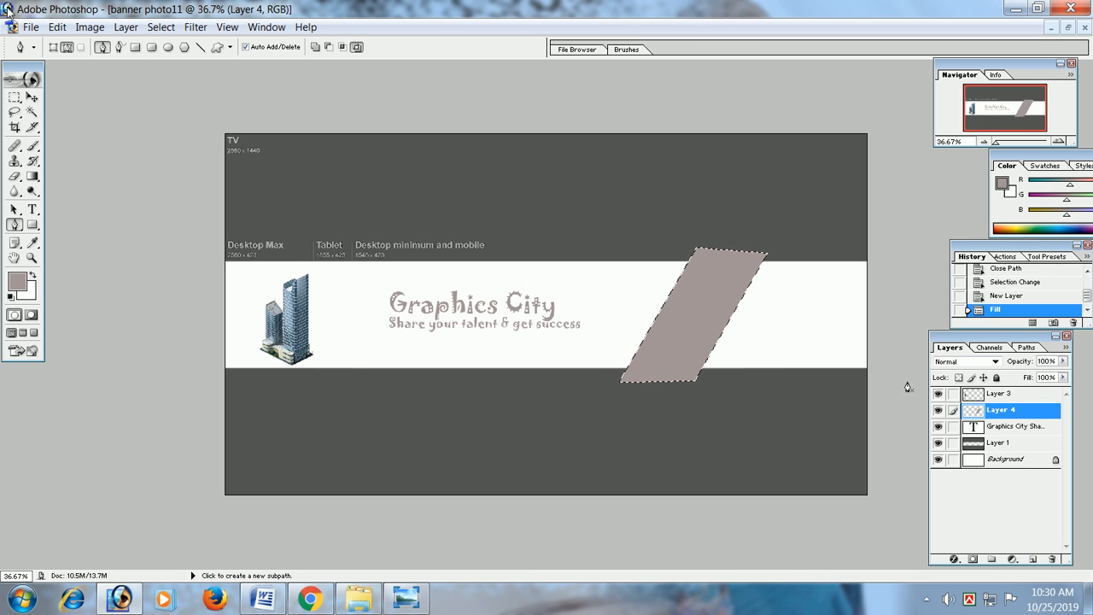
# Move Layer 1 to the top of the layer stack so it covers the band's overhanging ends, and deselect.
pyautogui.click(1014, 444)
pyautogui.moveTo(1013, 447); pyautogui.dragTo(1005, 393)
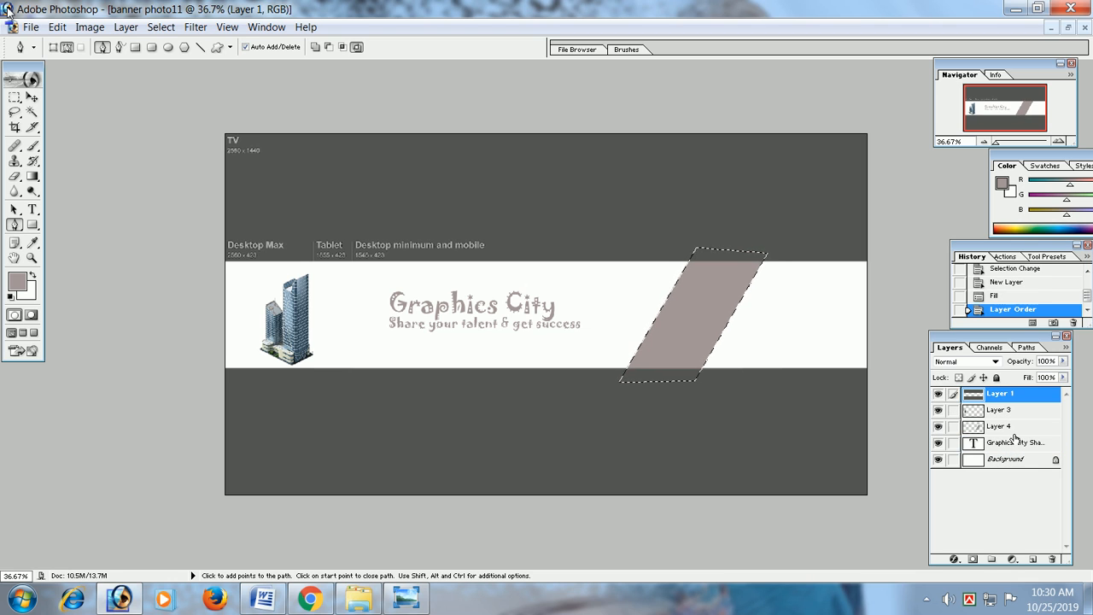
pyautogui.hotkey('ctrl', 'd')
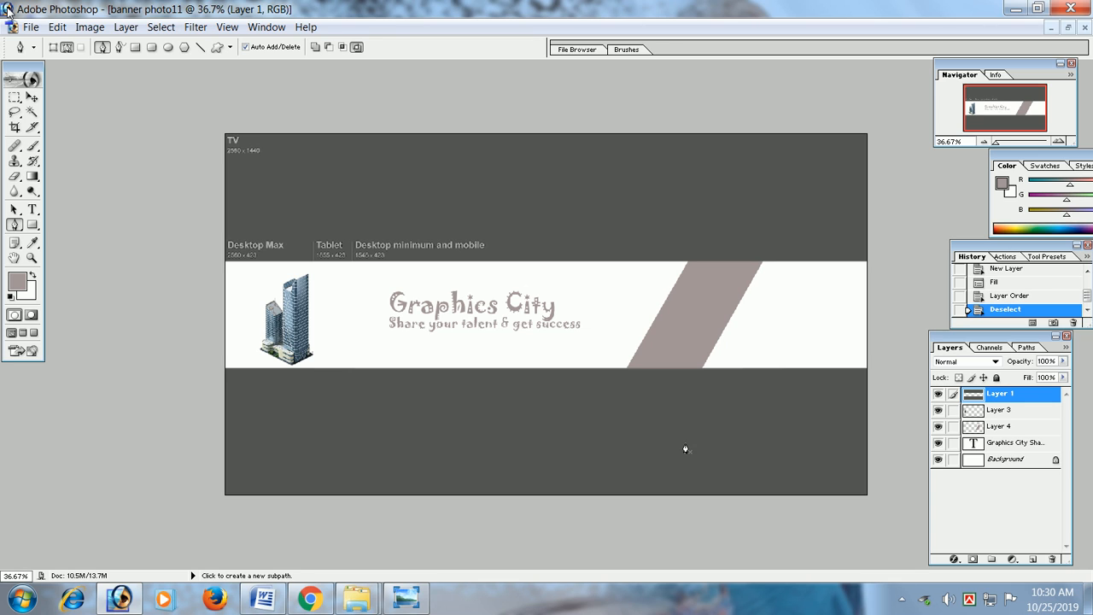
# Try nudging the slanted band on Layer 4 left and right with Free Transform, and cancel the transformation.
pyautogui.click(1006, 426)
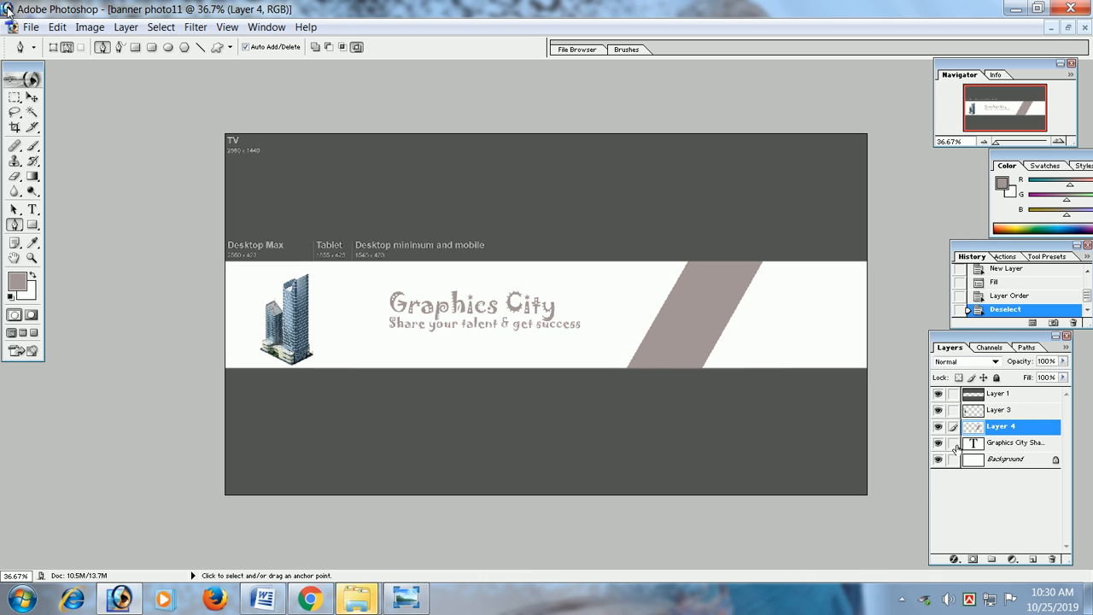
pyautogui.click(691, 342)
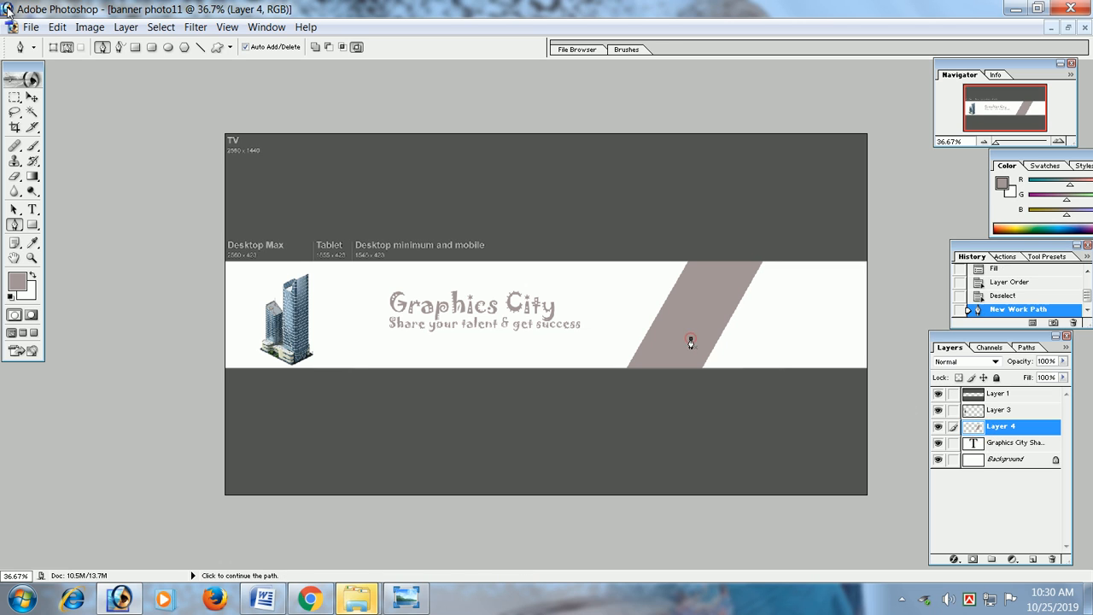
pyautogui.hotkey('ctrl', 'z')
pyautogui.press('v')
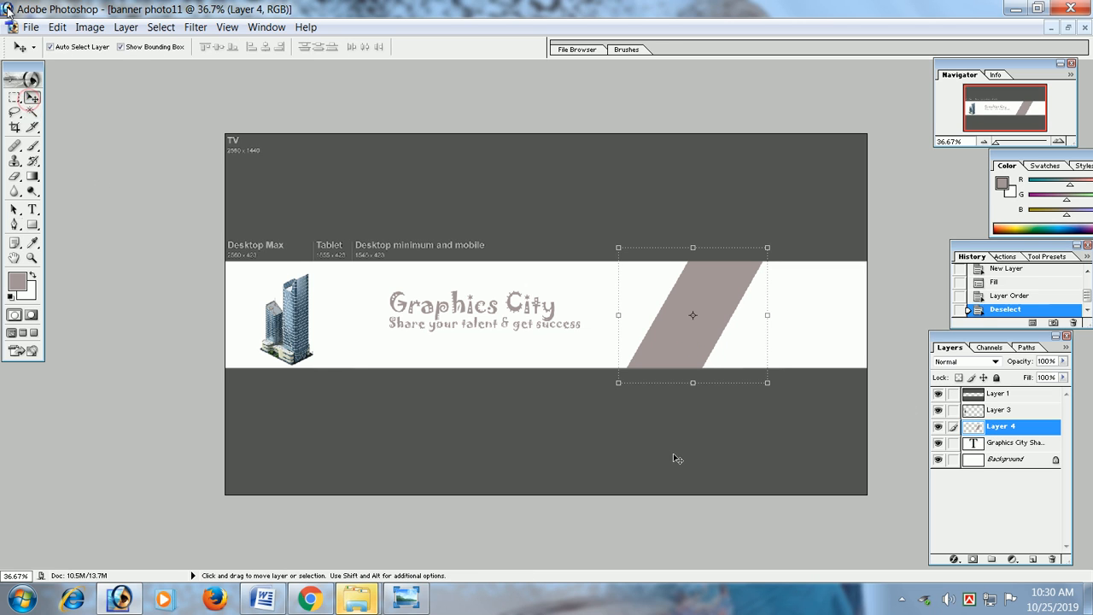
pyautogui.hotkey('ctrl', 't')
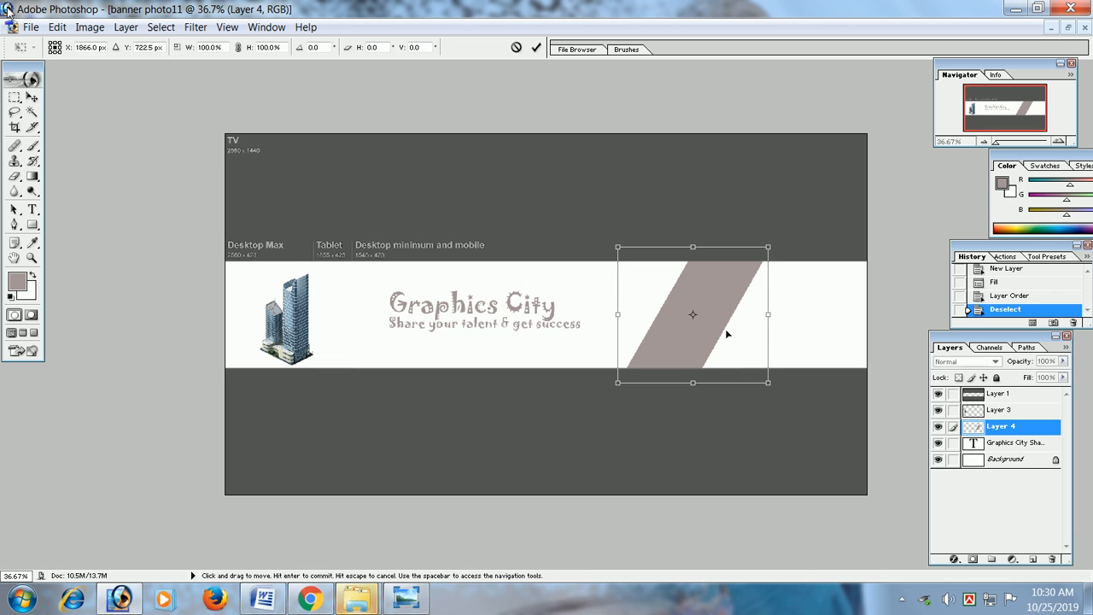
pyautogui.hotkey('shift', 'Left')
pyautogui.hotkey('shift', 'Left')
pyautogui.hotkey('shift', 'Left')
pyautogui.hotkey('shift', 'Left')
pyautogui.hotkey('shift', 'Left')
pyautogui.hotkey('shift', 'Left')
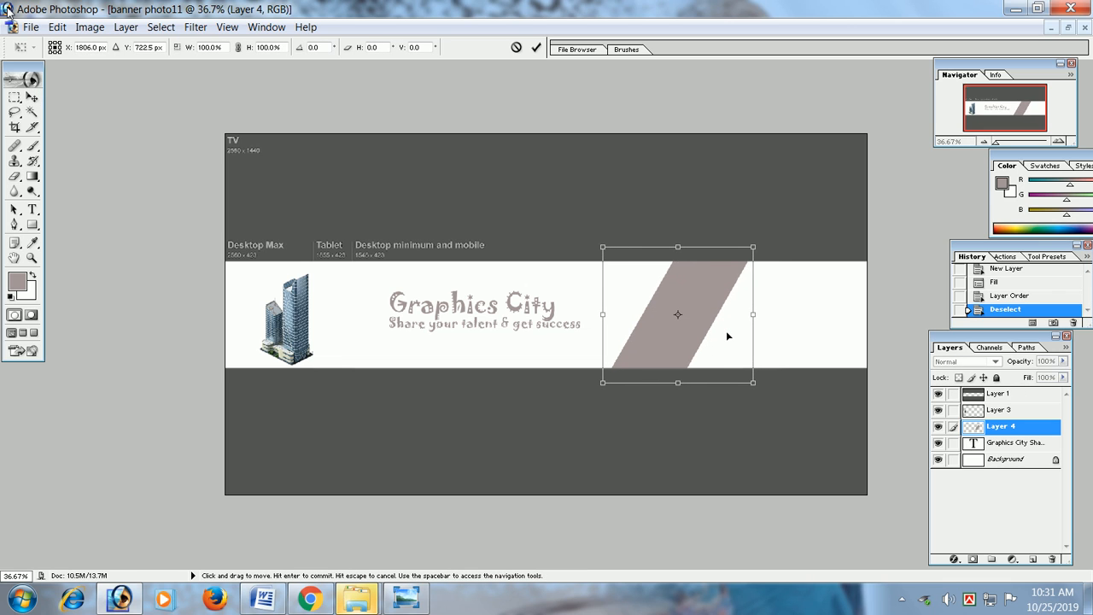
pyautogui.hotkey('shift', 'Right')
pyautogui.hotkey('shift', 'Right')
pyautogui.hotkey('shift', 'Right')
pyautogui.hotkey('shift', 'Right')
pyautogui.hotkey('shift', 'Right')
pyautogui.hotkey('shift', 'Right')
pyautogui.hotkey('shift', 'Right')
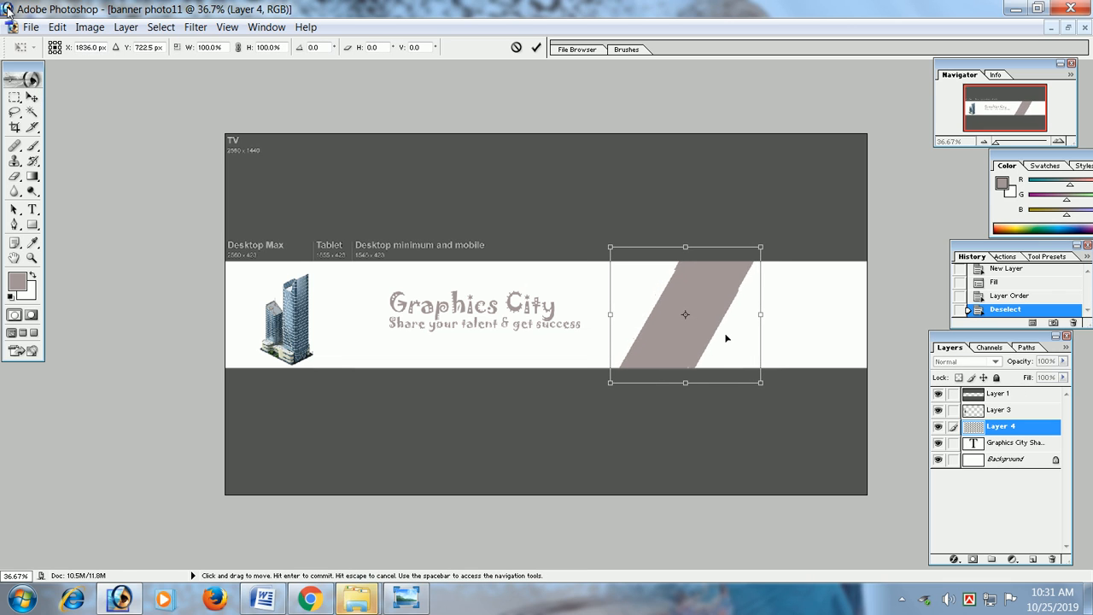
pyautogui.click(515, 47)
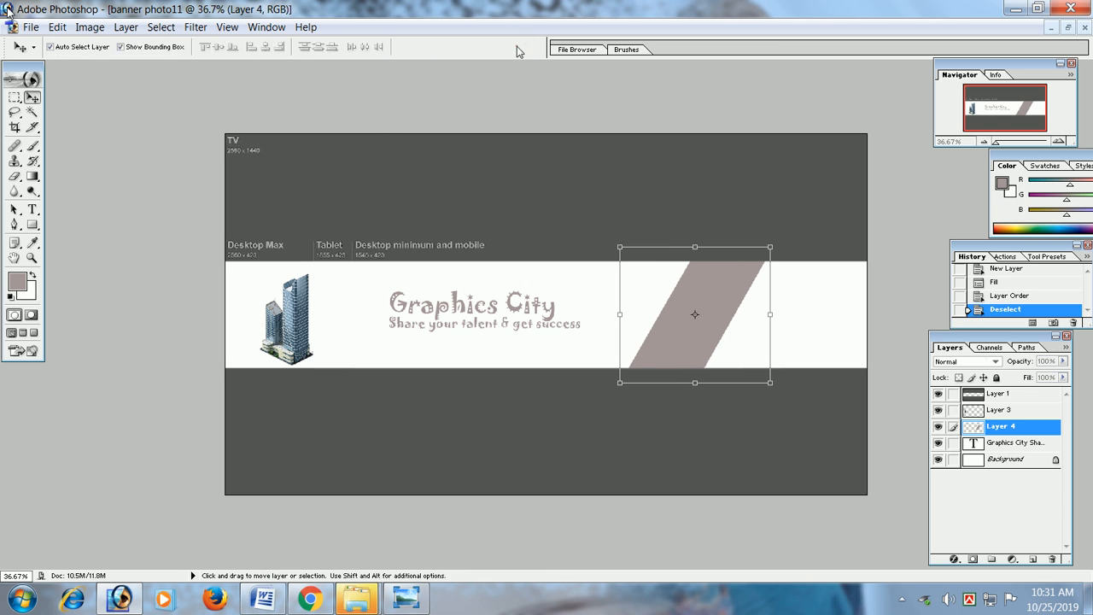
# Make Layer 1, Layer 3 and the Graphics City text layer active in turn to examine what each one contains.
pyautogui.click(826, 384)
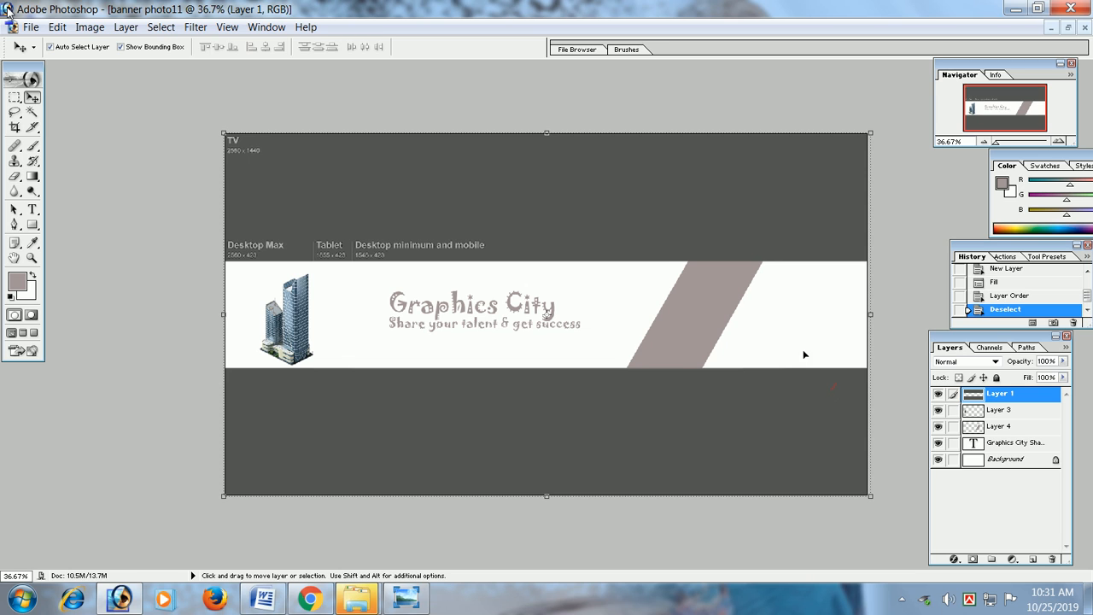
pyautogui.click(33, 112)
pyautogui.click(32, 97)
pyautogui.click(983, 413)
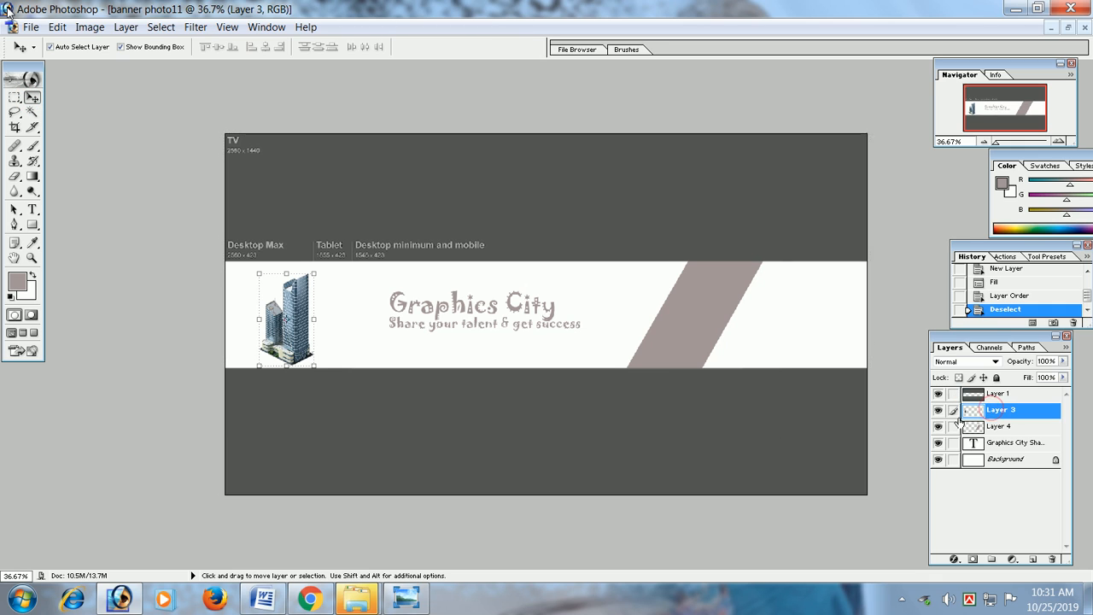
pyautogui.click(988, 398)
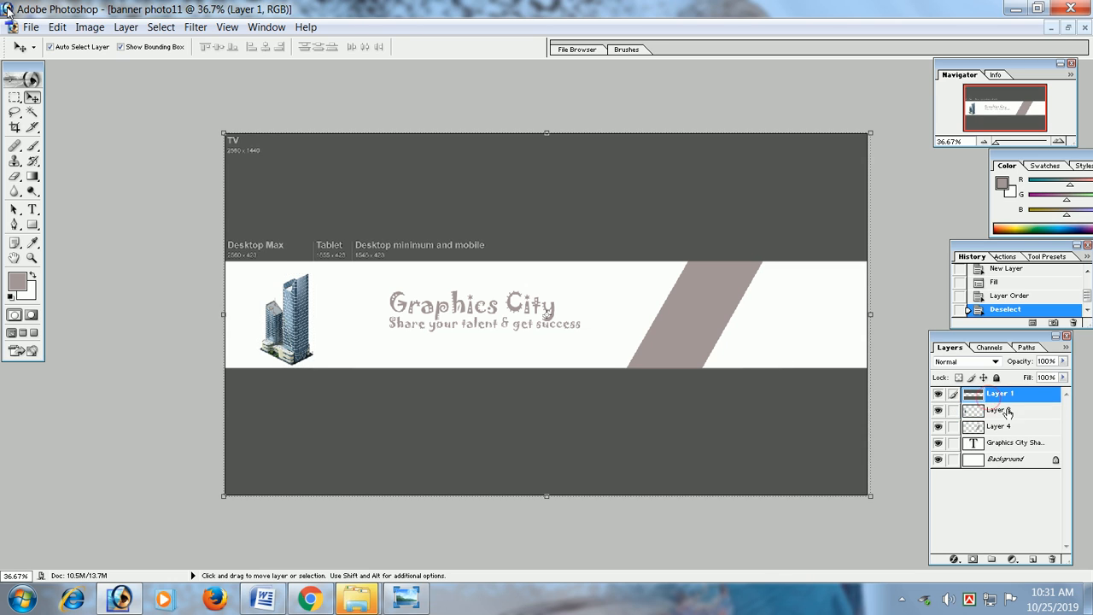
pyautogui.click(1006, 408)
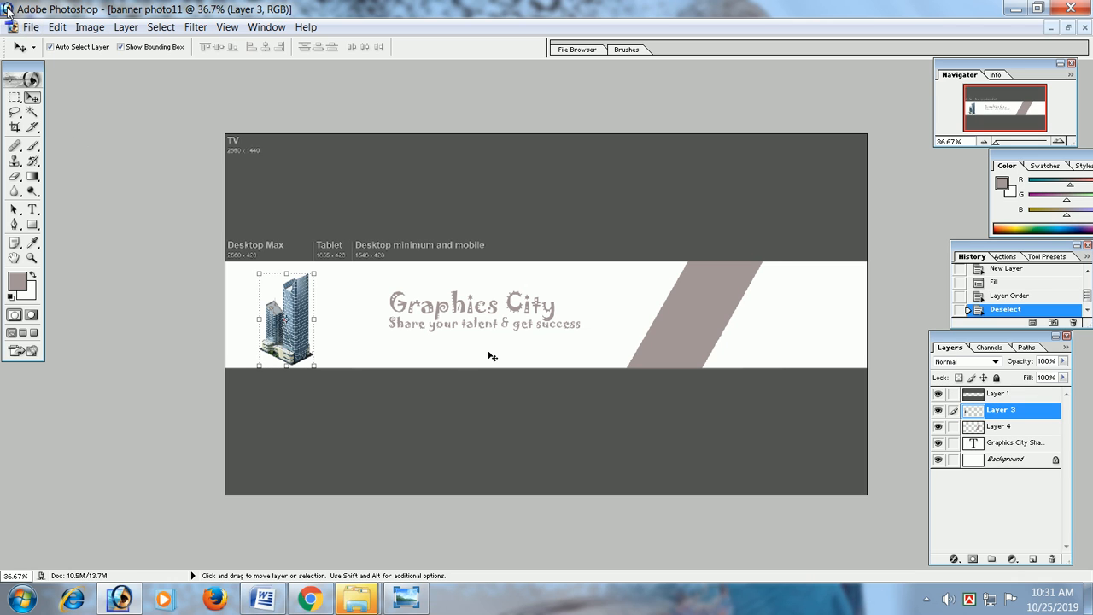
pyautogui.click(997, 445)
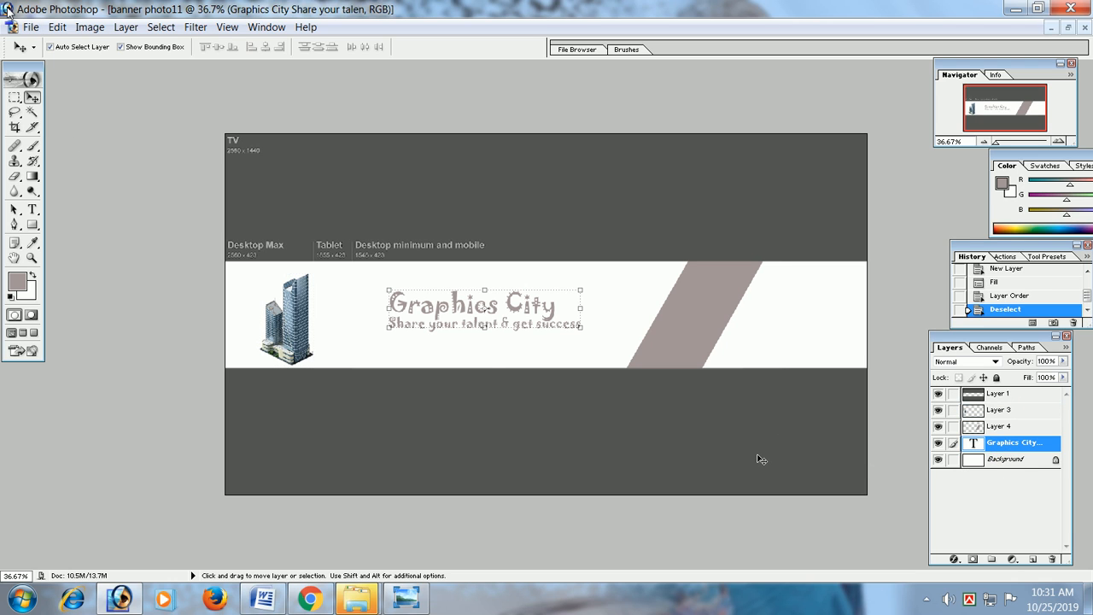
pyautogui.hotkey('ctrl', 't')
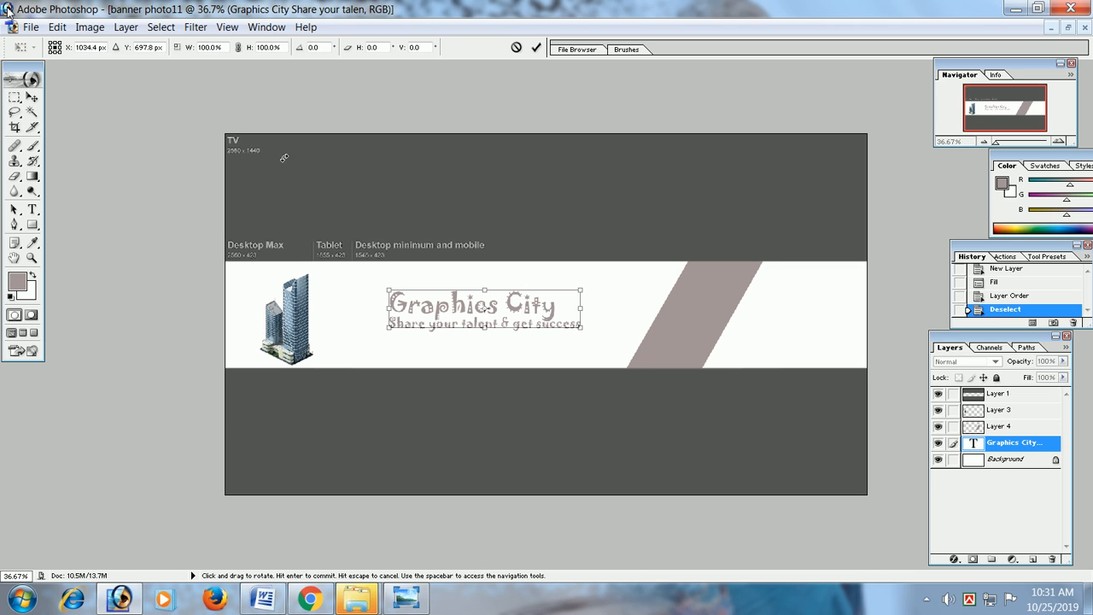
pyautogui.click(31, 97)
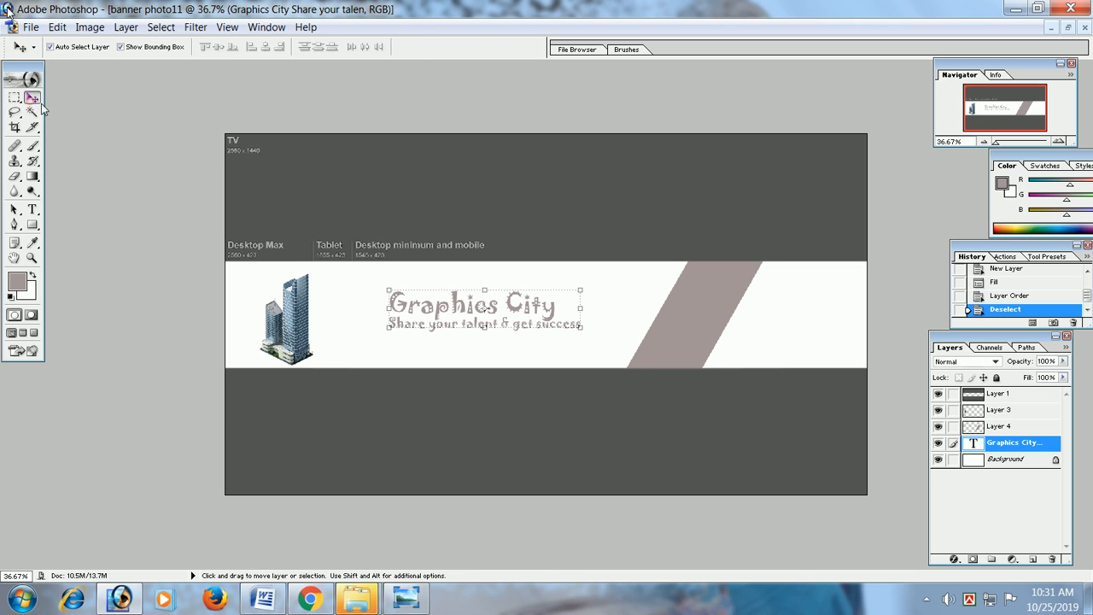
pyautogui.click(34, 147)
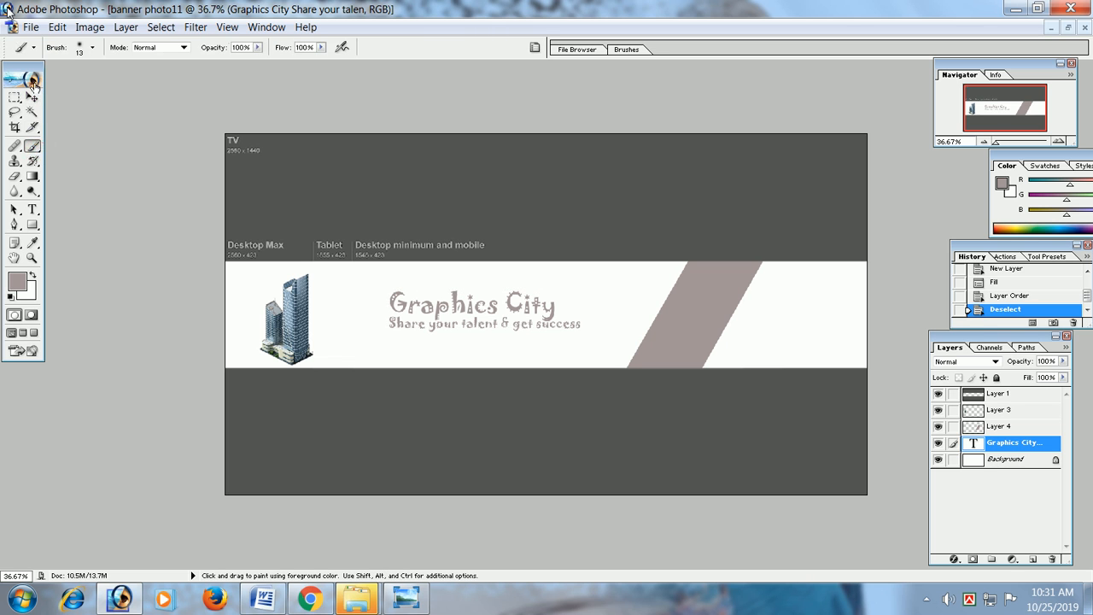
# Start opening another image and browse to the MAKING PHOTOS folder on drive G:.
pyautogui.click(30, 27)
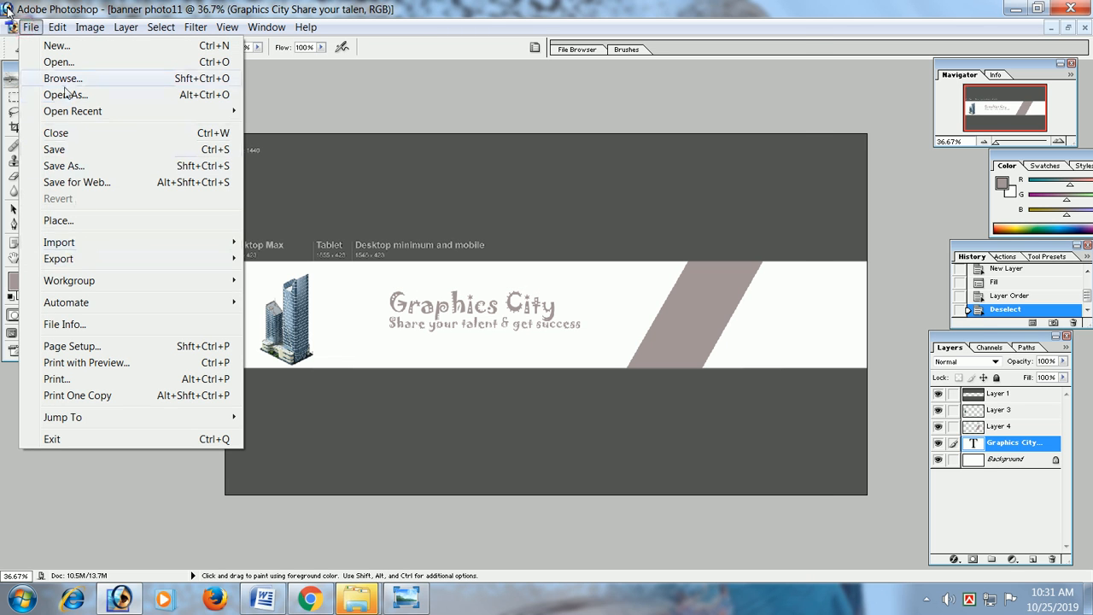
pyautogui.click(68, 62)
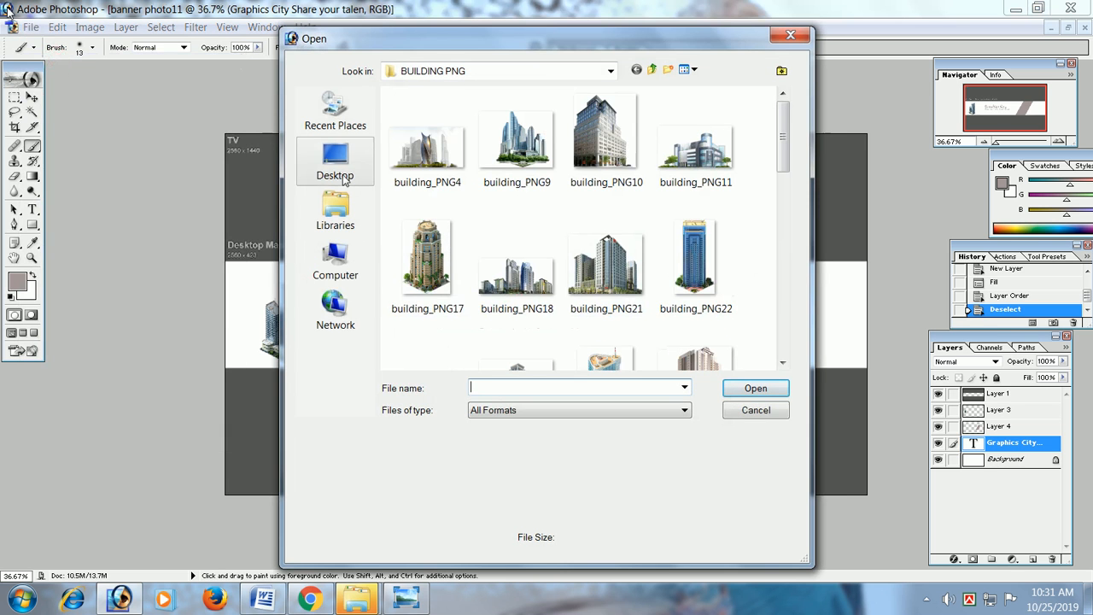
pyautogui.click(338, 292)
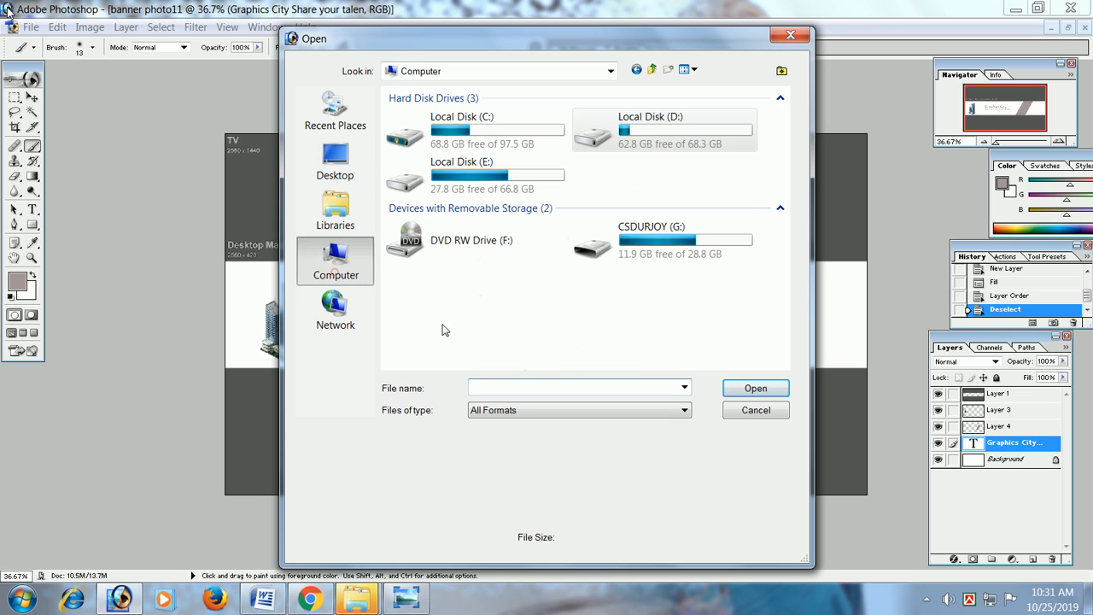
pyautogui.doubleClick(636, 256)
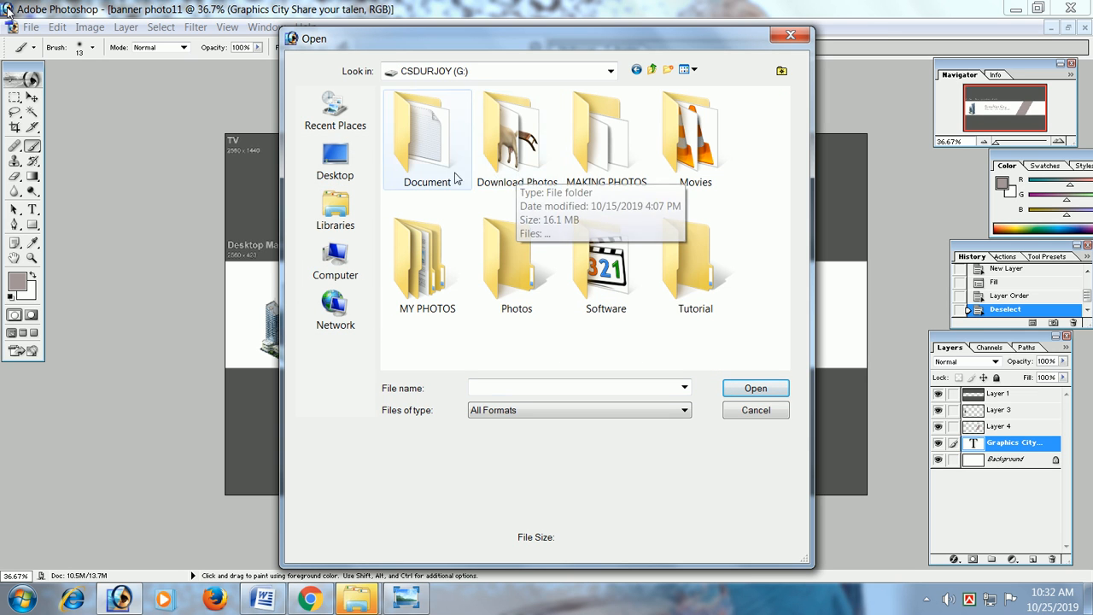
pyautogui.doubleClick(604, 163)
# Look through the images in the fourth subfolder of MAKING PHOTOS, shown as large icons.
pyautogui.doubleClick(456, 160)
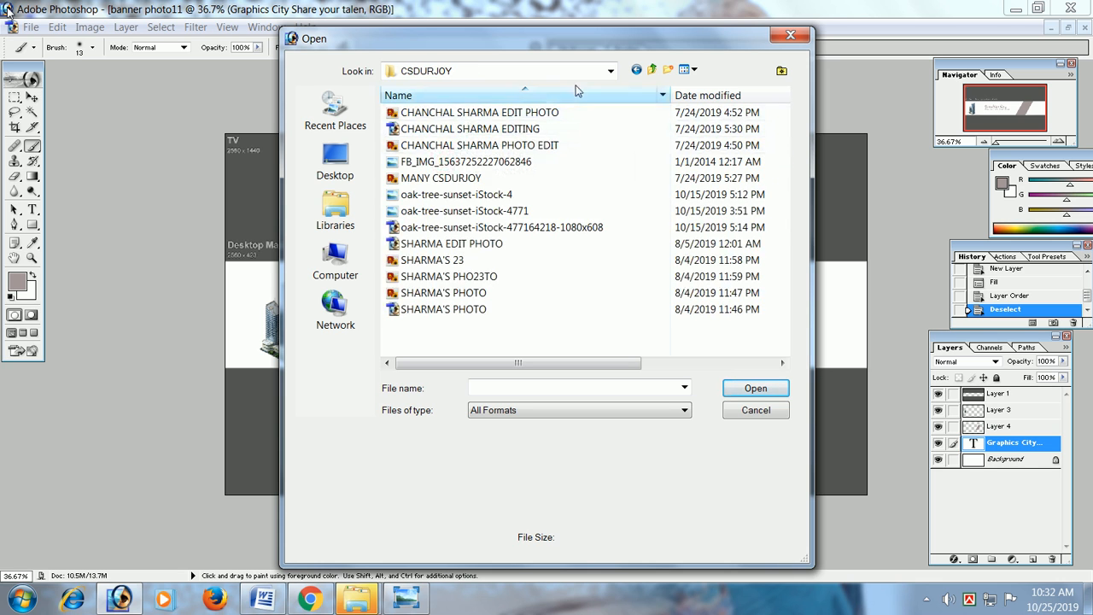
pyautogui.click(688, 69)
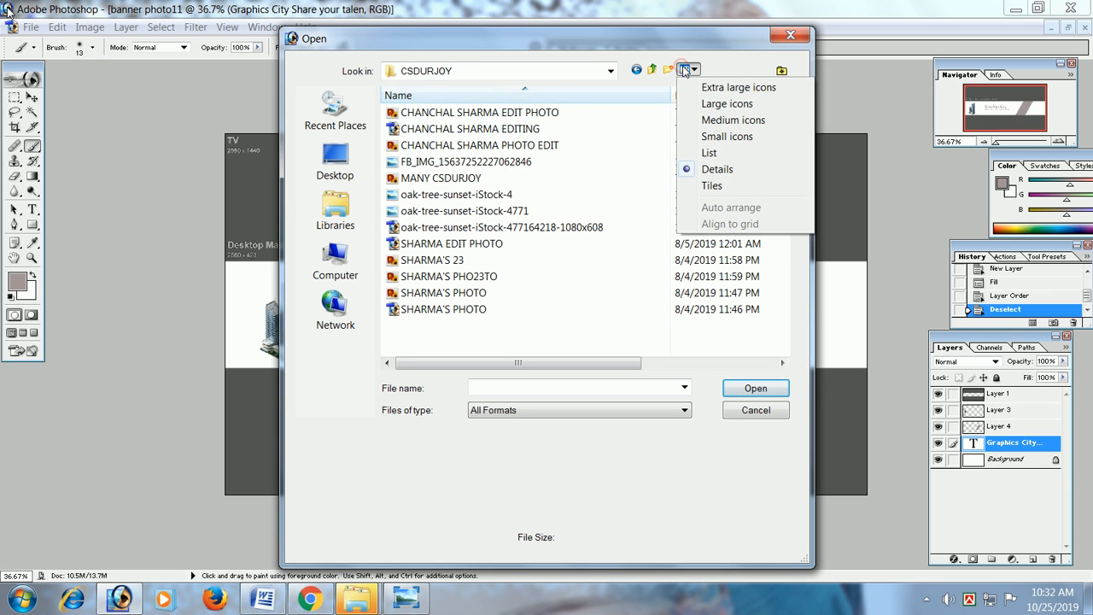
pyautogui.click(713, 103)
pyautogui.scroll(-3, 621, 183)
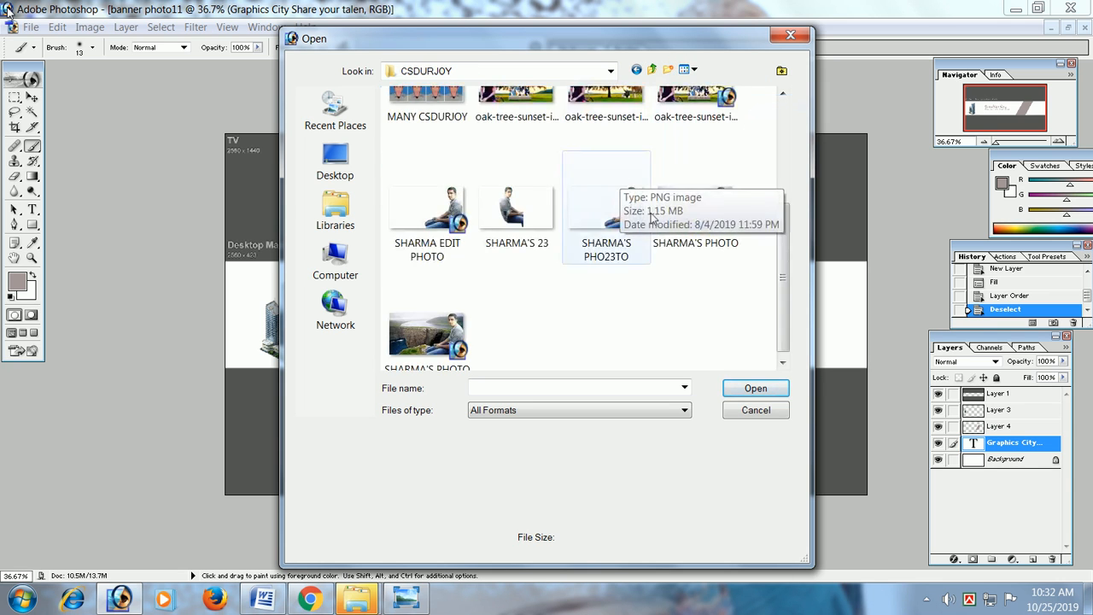
pyautogui.scroll(3, 632, 256)
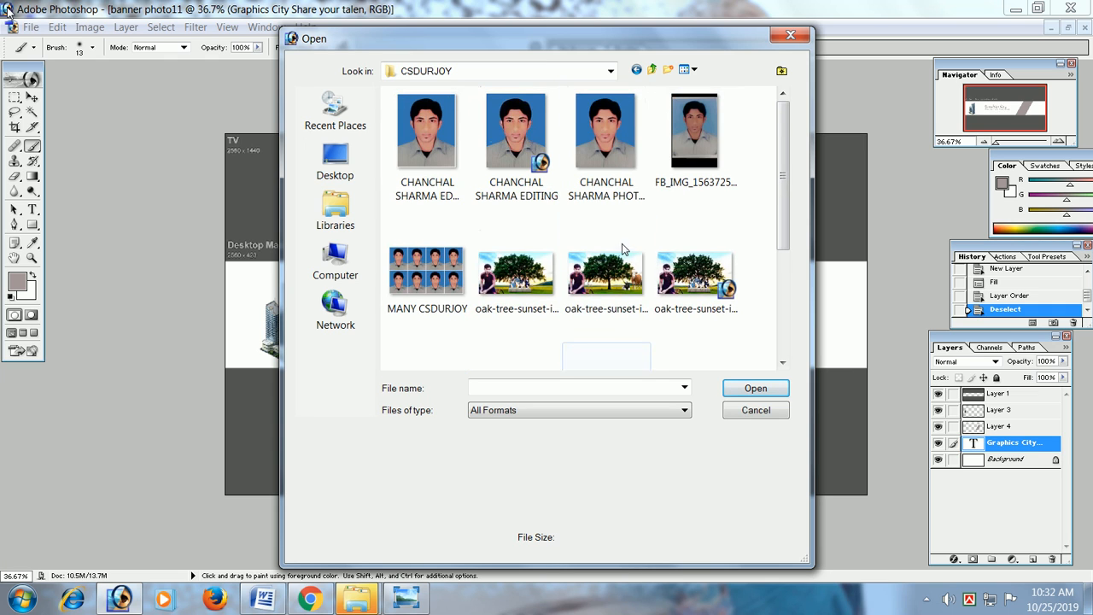
# Look through the CARD FOR CS folder as large icons and the C SERIES folder in MAKING PHOTOS for a suitable image.
pyautogui.click(652, 71)
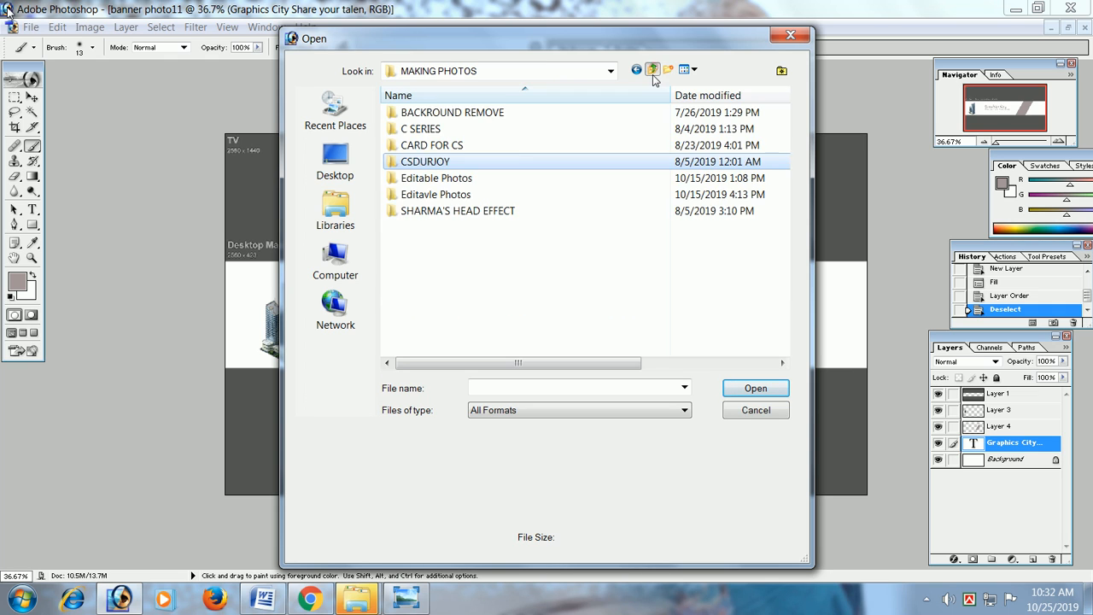
pyautogui.doubleClick(443, 150)
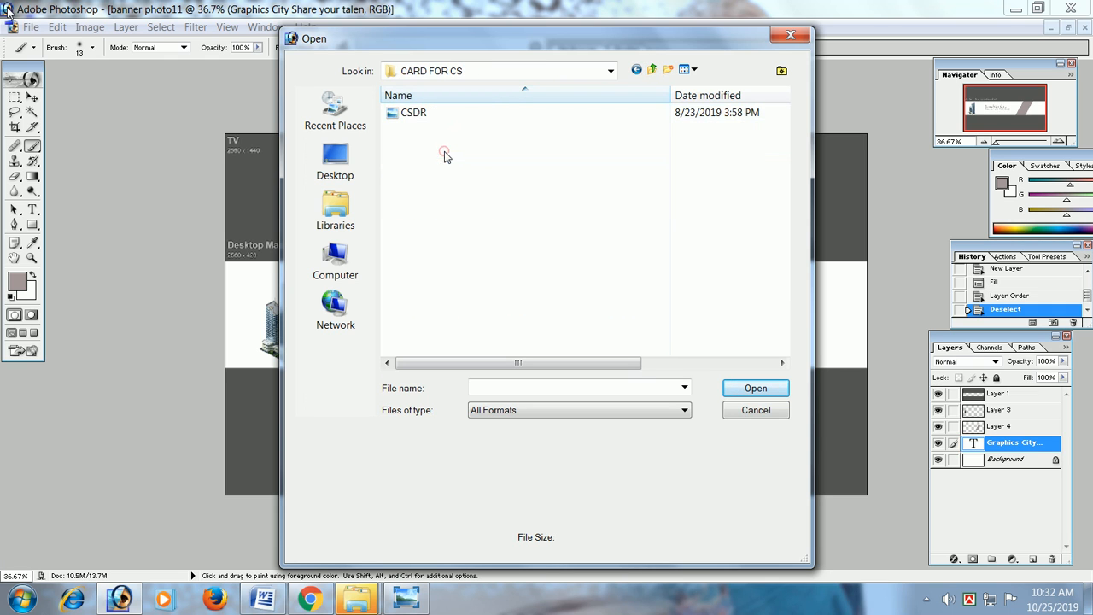
pyautogui.click(688, 69)
pyautogui.click(695, 105)
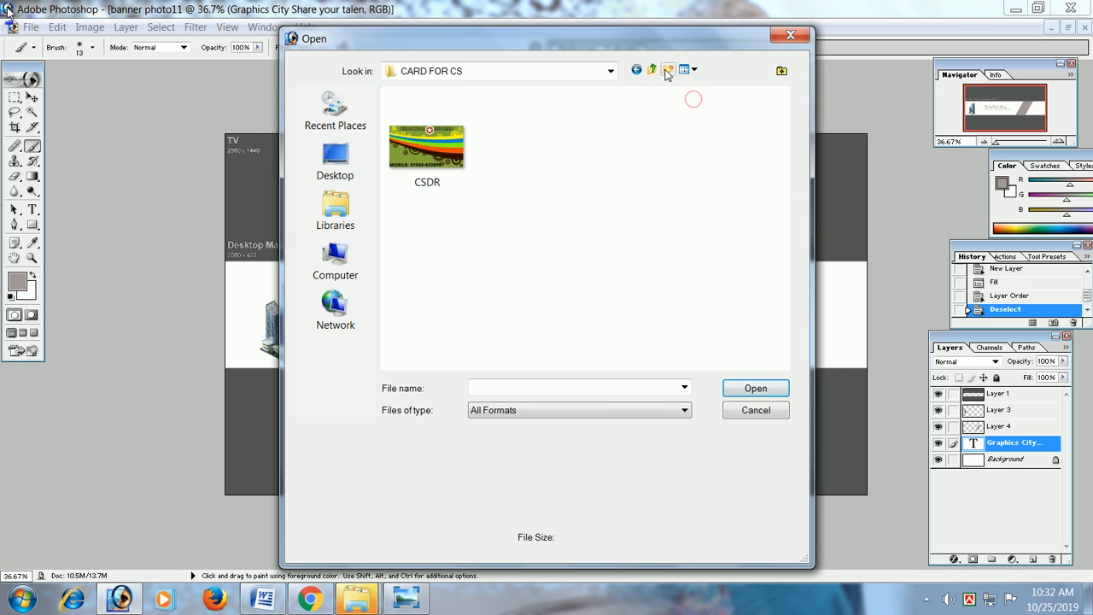
pyautogui.click(653, 69)
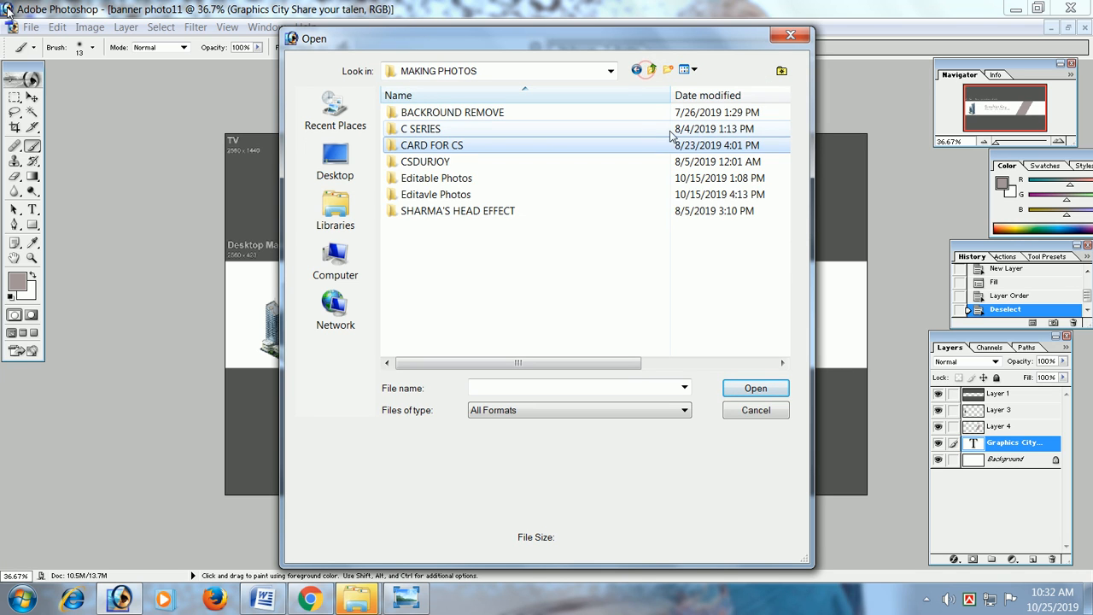
pyautogui.doubleClick(462, 132)
pyautogui.click(652, 72)
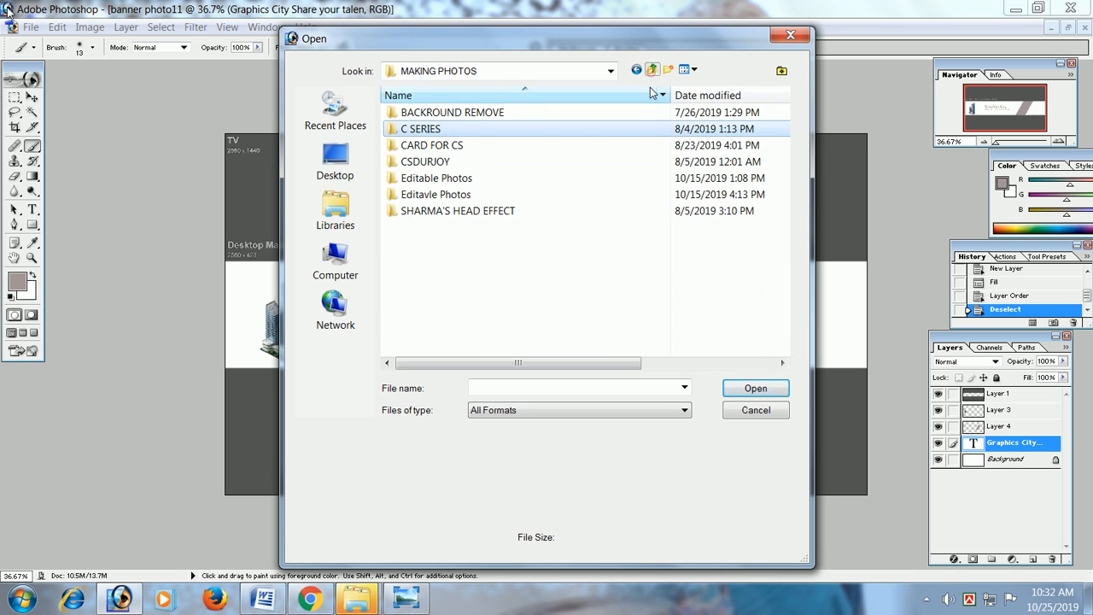
# Open the mayabi eye image from the BACKROUND REMOVE folder and copy it into the banner at the slanted band.
pyautogui.doubleClick(446, 112)
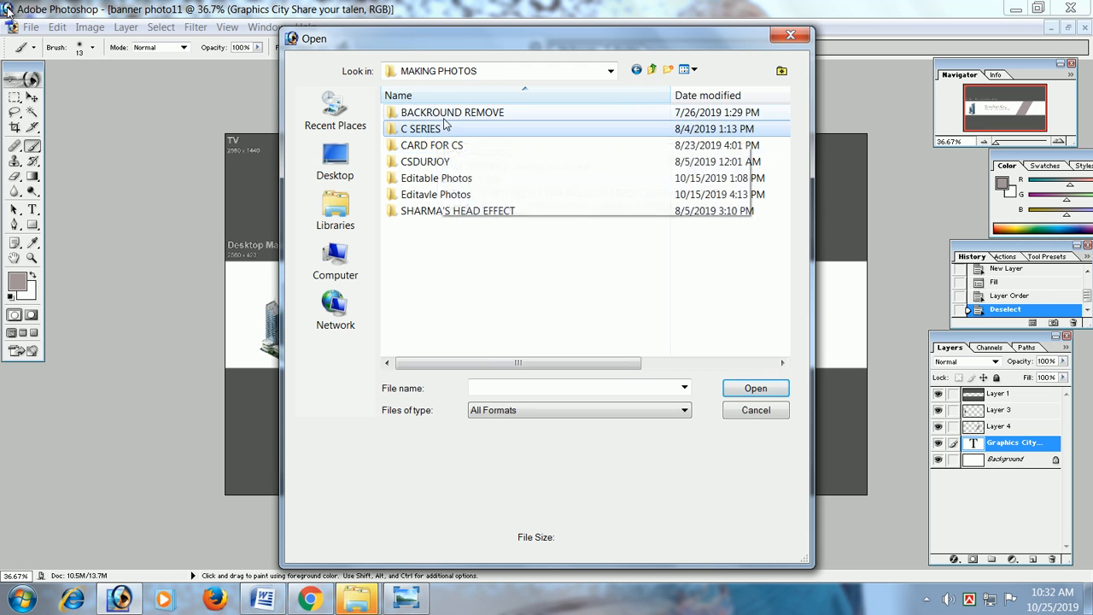
pyautogui.click(690, 70)
pyautogui.click(726, 103)
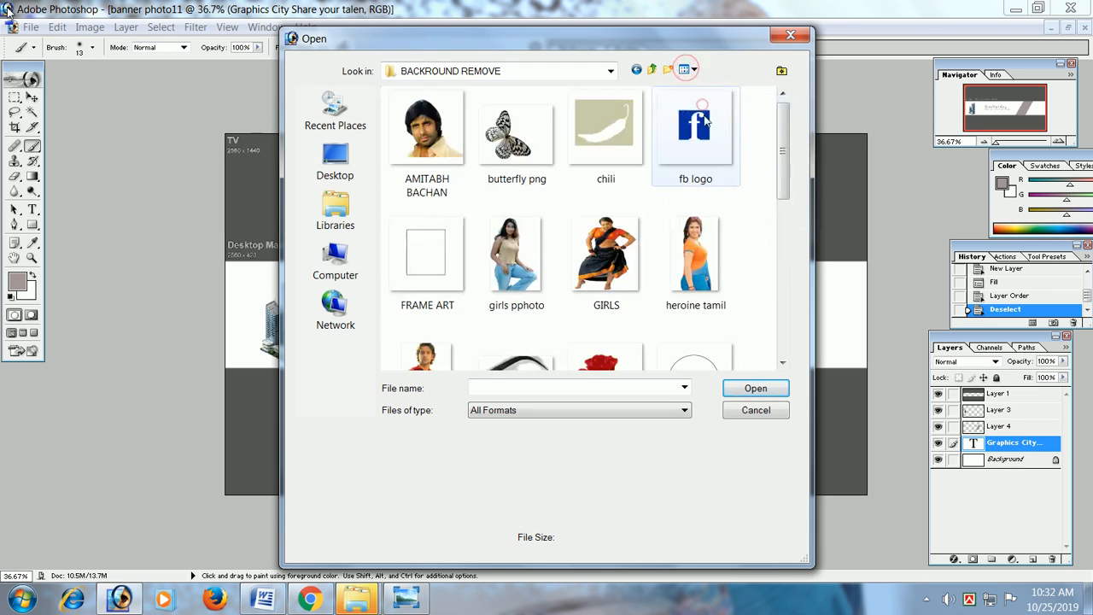
pyautogui.scroll(-2, 617, 158)
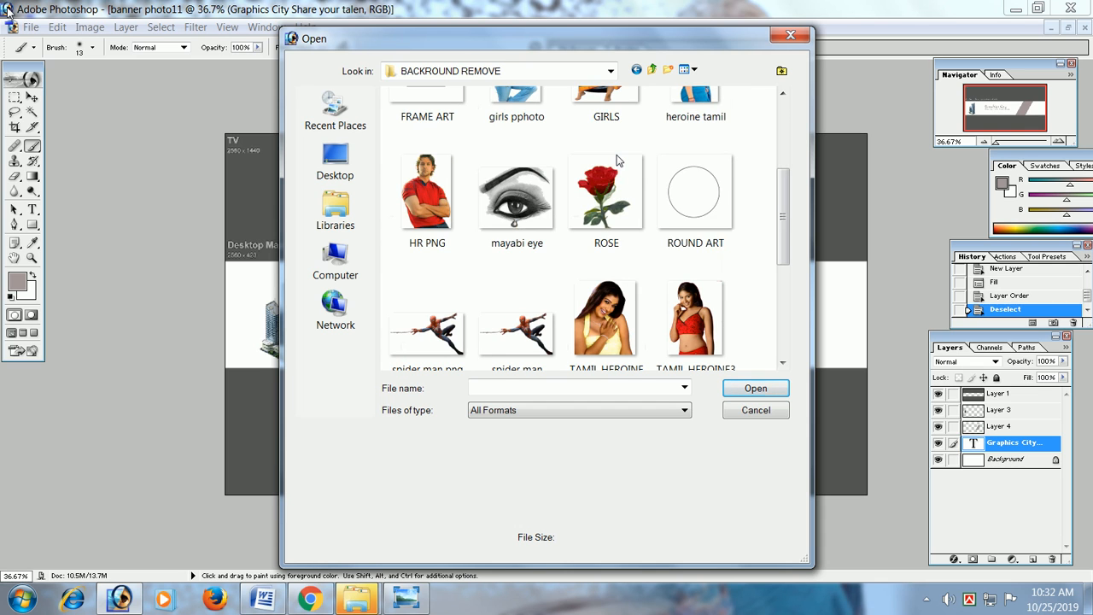
pyautogui.click(531, 221)
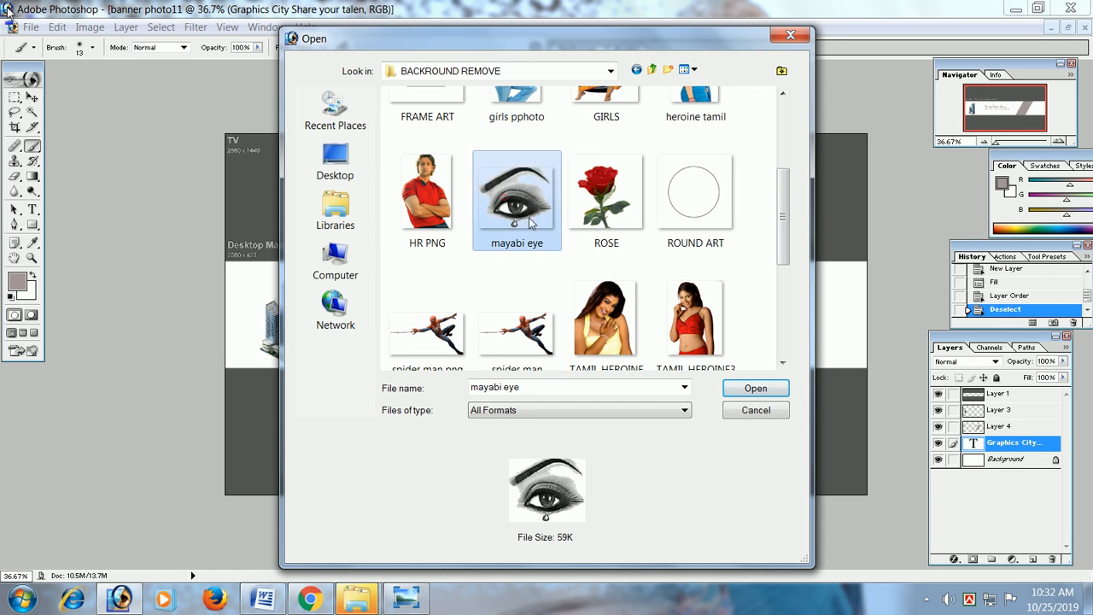
pyautogui.click(748, 386)
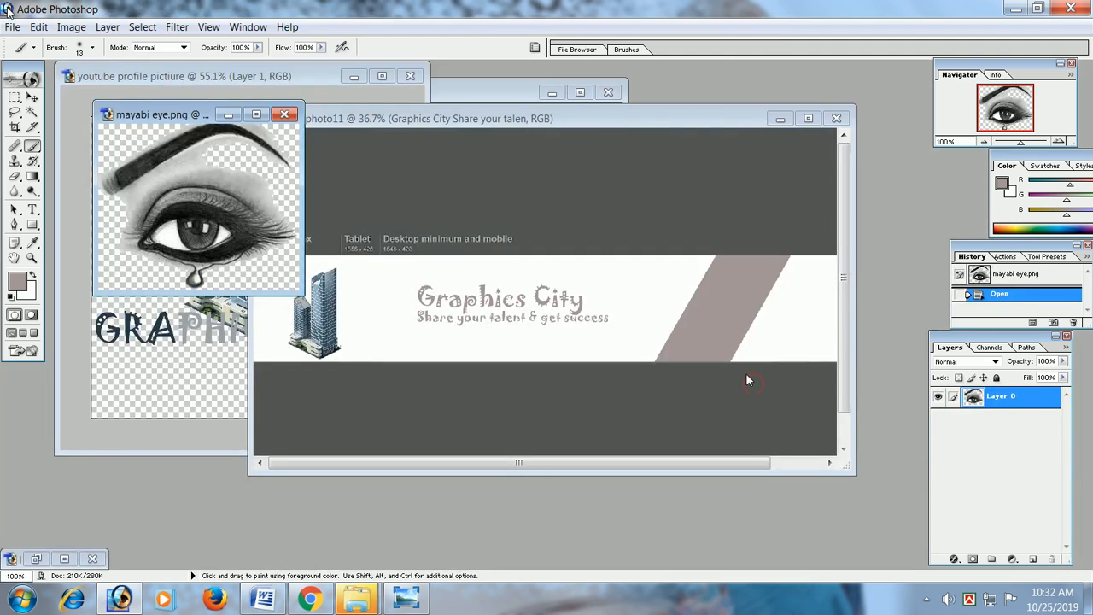
pyautogui.click(31, 98)
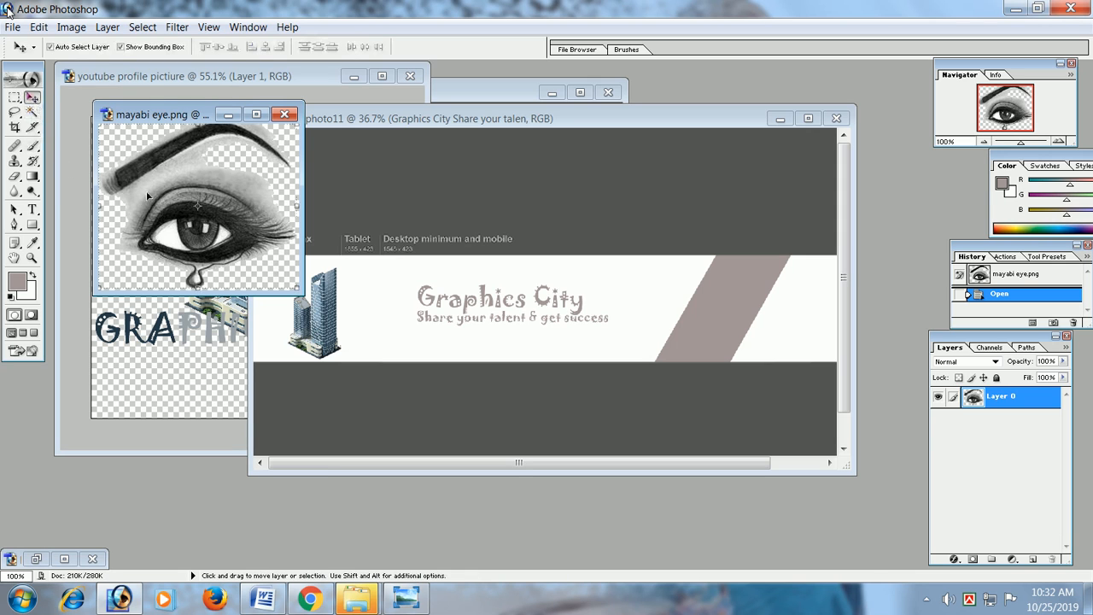
pyautogui.moveTo(223, 220); pyautogui.dragTo(706, 324)
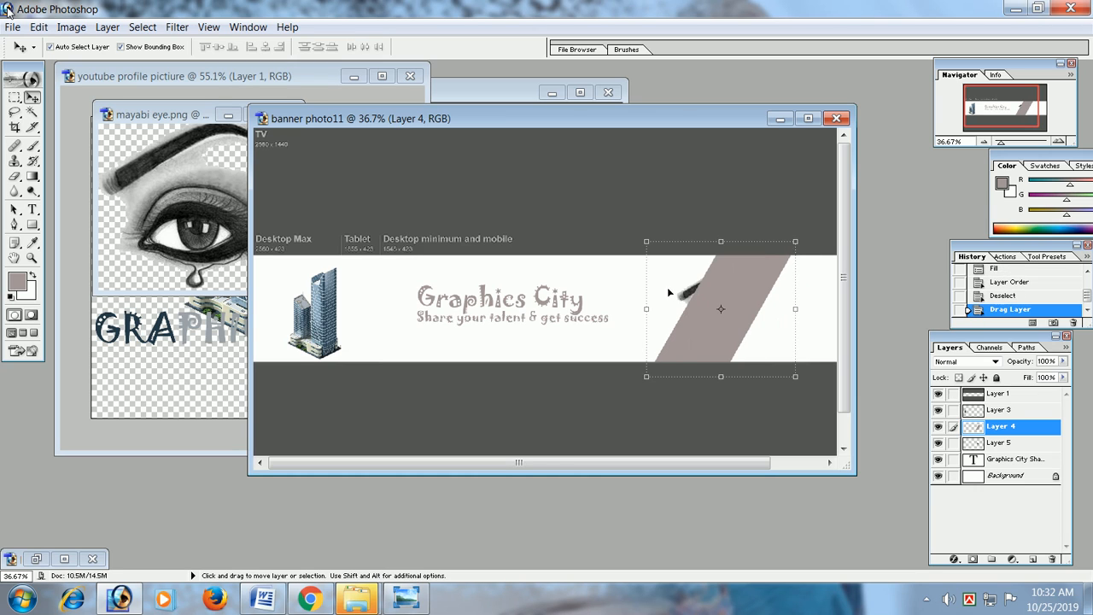
pyautogui.moveTo(653, 274); pyautogui.dragTo(674, 286)
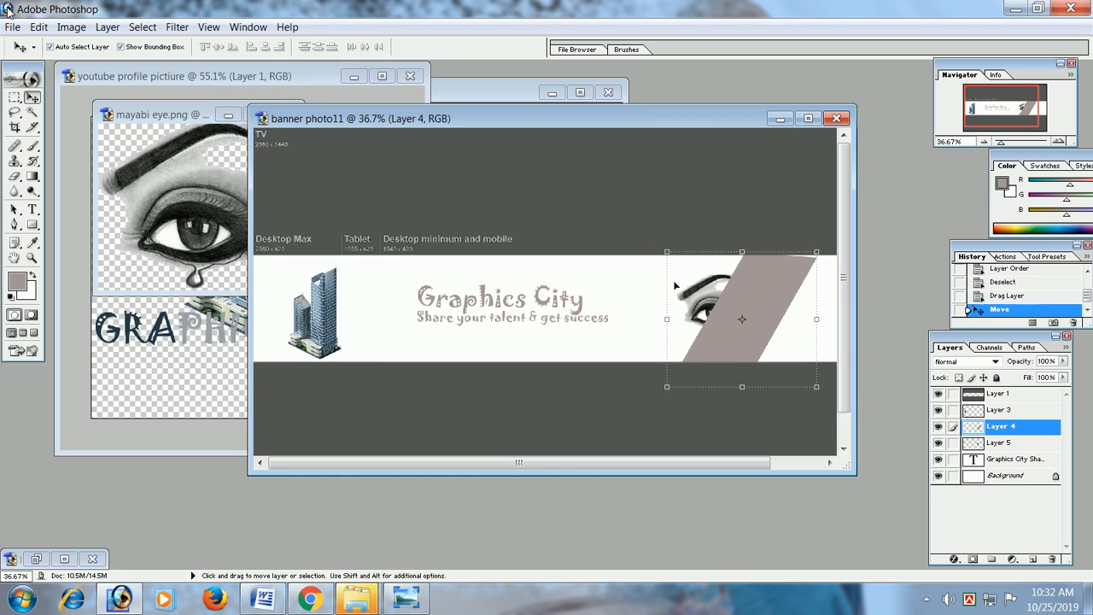
pyautogui.hotkey('ctrl', 'z')
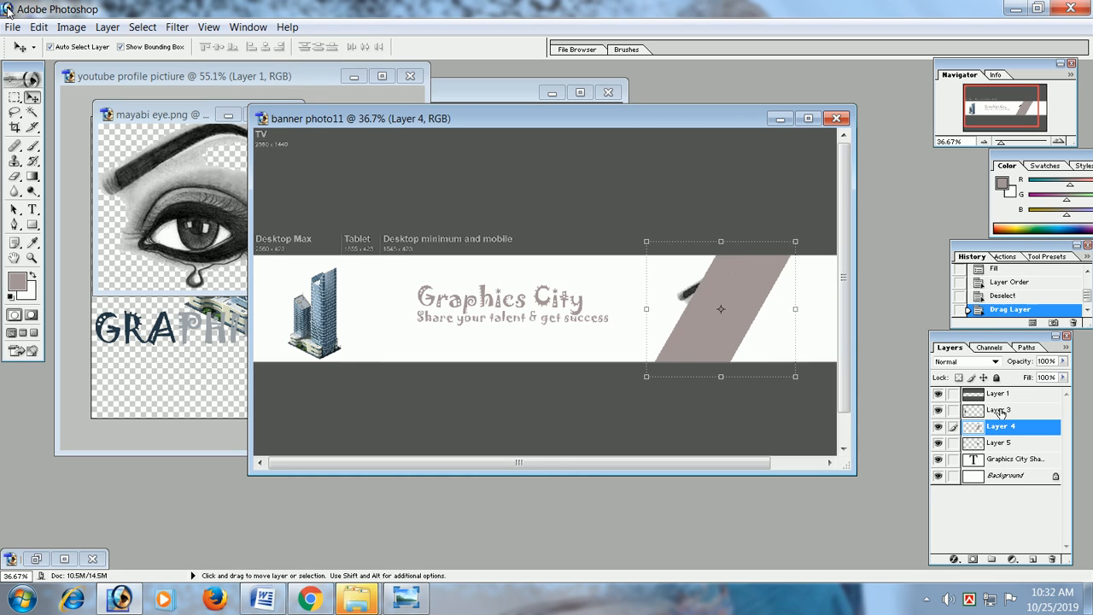
pyautogui.click(999, 410)
pyautogui.click(693, 295)
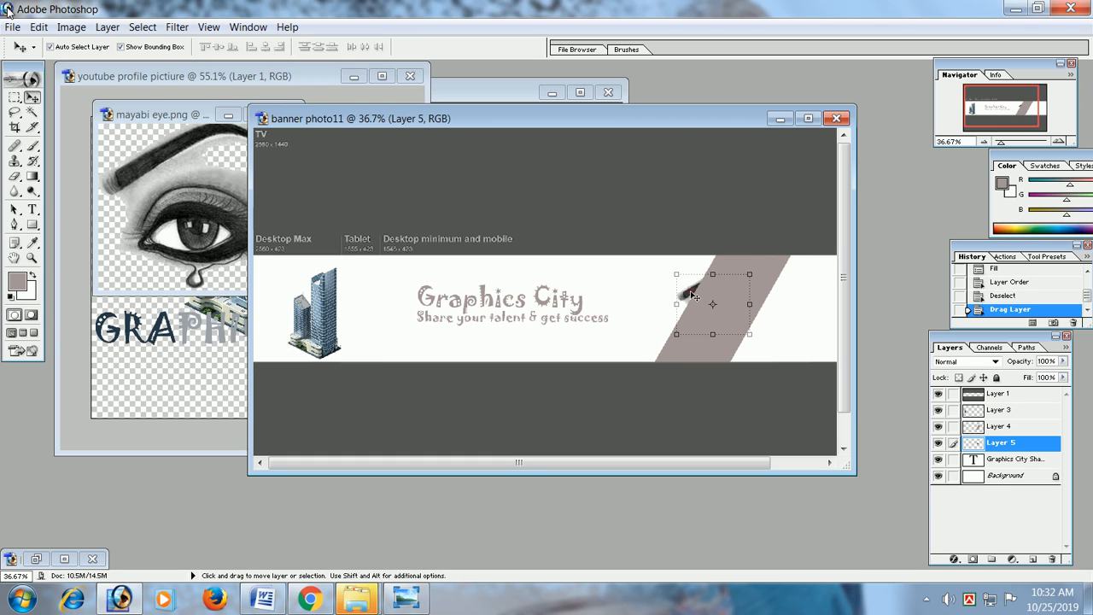
pyautogui.moveTo(736, 316); pyautogui.dragTo(744, 316)
pyautogui.hotkey('ctrl', 'z')
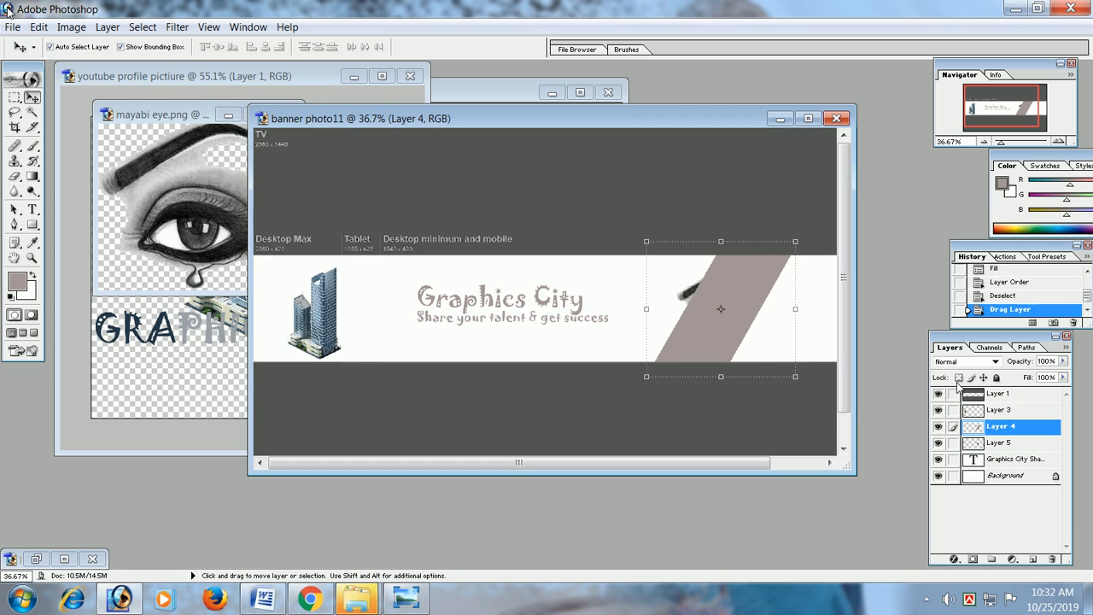
pyautogui.click(984, 411)
pyautogui.click(676, 296)
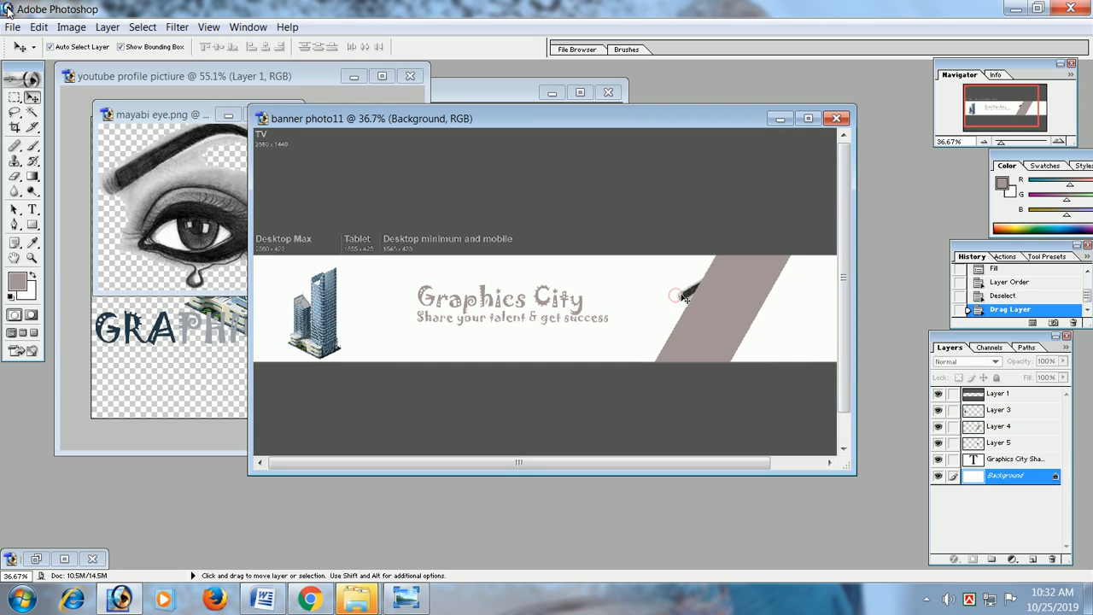
# Move the eye artwork out from behind the slanted band into the white area between the band and the banner's right edge.
pyautogui.click(684, 295)
pyautogui.moveTo(684, 292); pyautogui.dragTo(750, 316)
pyautogui.moveTo(755, 312); pyautogui.dragTo(765, 311)
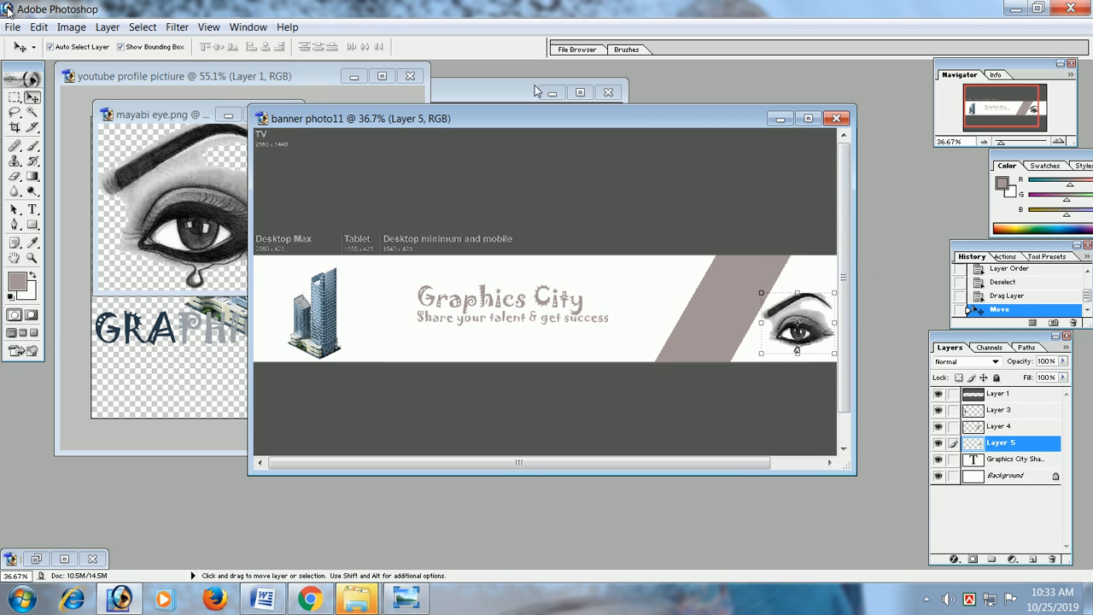
pyautogui.click(807, 119)
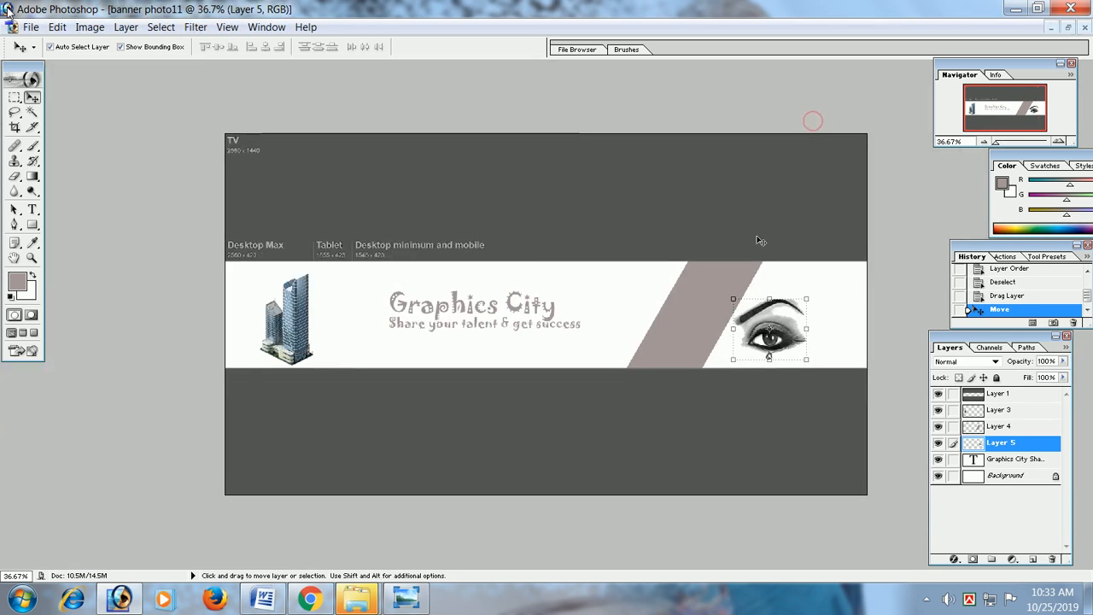
pyautogui.moveTo(793, 322); pyautogui.dragTo(821, 316)
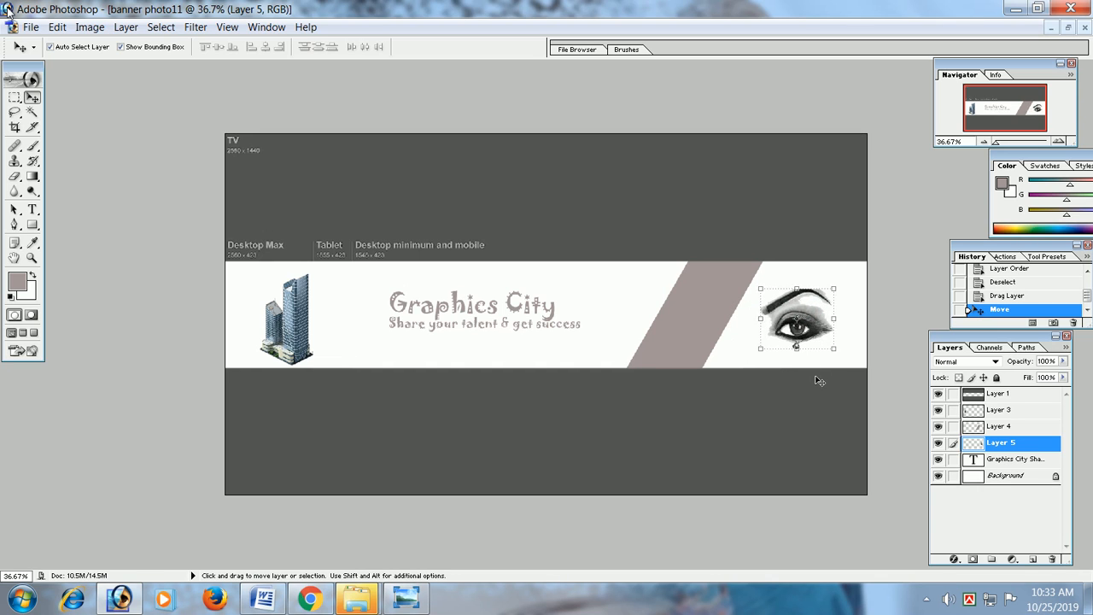
# Scale the eye artwork proportionally to about 129% from its centre and shift it slightly toward the banner's right edge.
pyautogui.hotkey('shift', 'alt')
pyautogui.moveTo(836, 353); pyautogui.dragTo(848, 362)
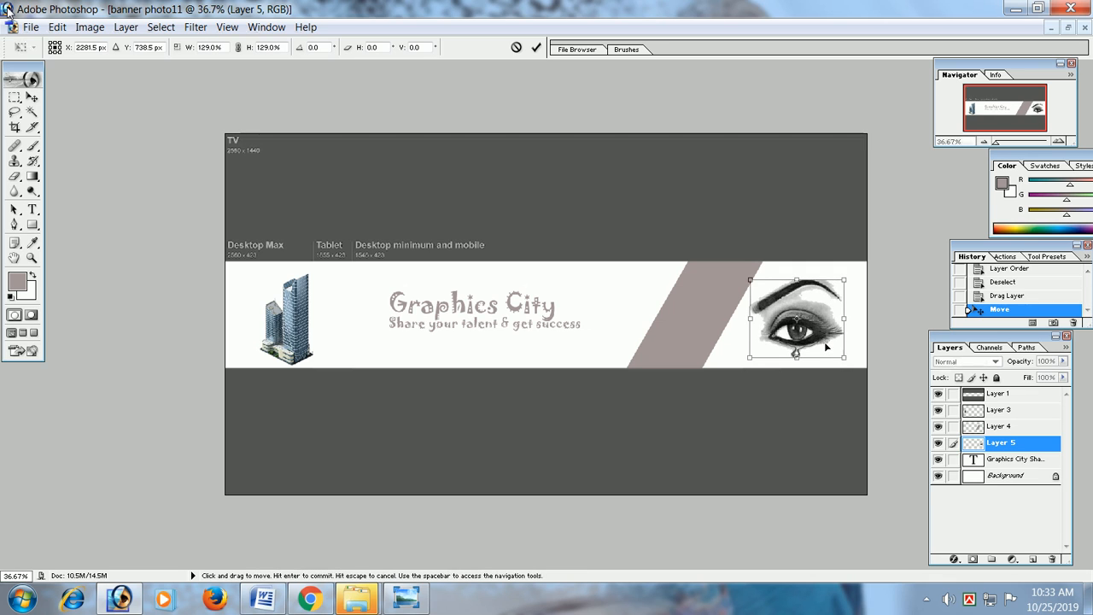
pyautogui.moveTo(827, 346); pyautogui.dragTo(829, 341)
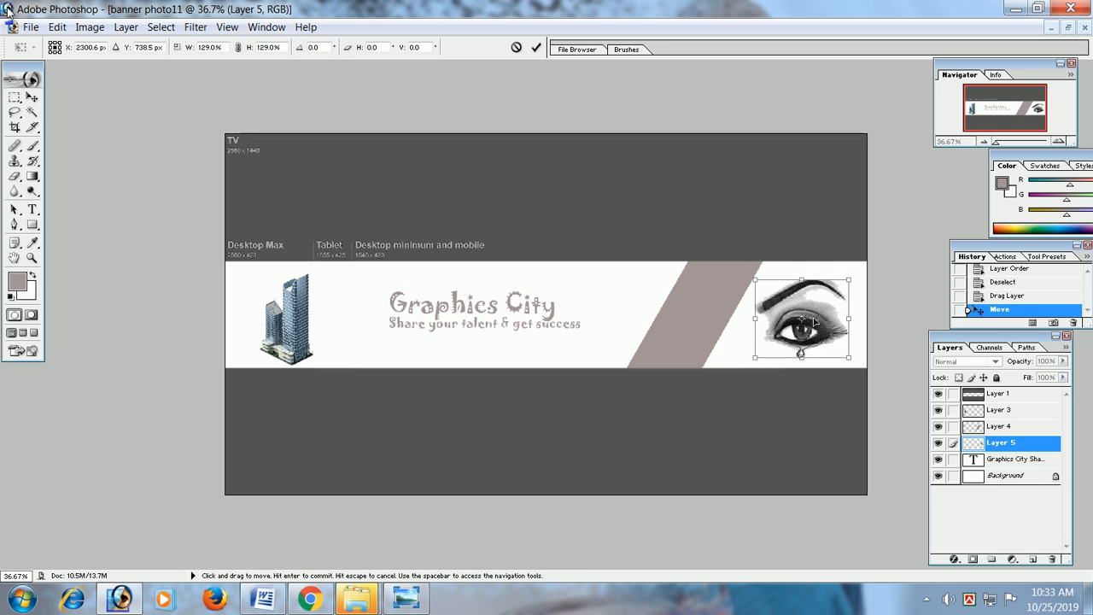
pyautogui.click(536, 47)
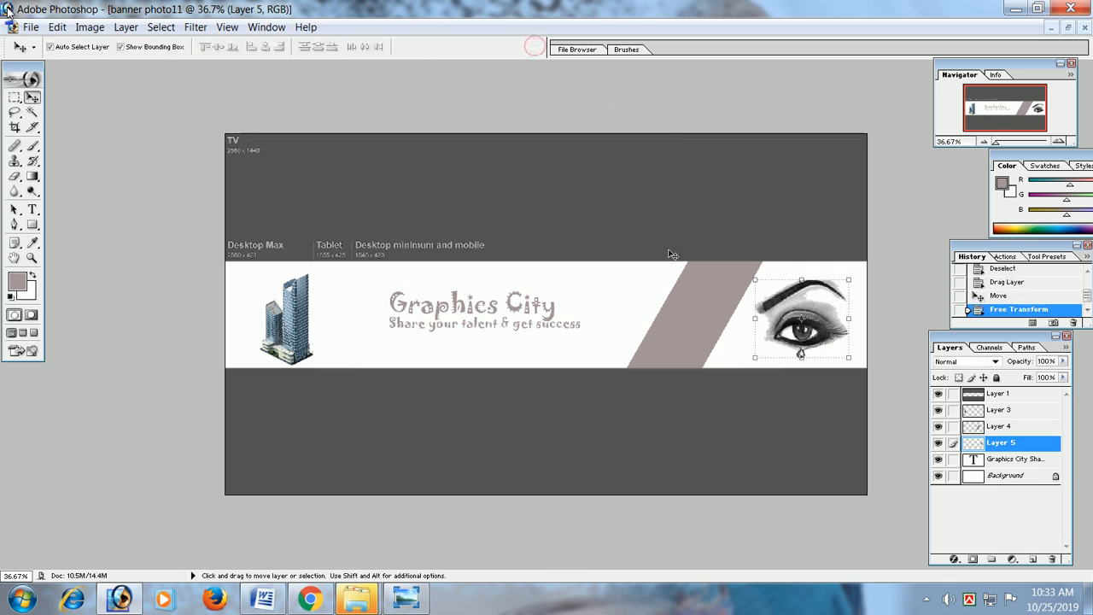
# Add a new blank layer above Layer 1 in the banner.
pyautogui.click(647, 309)
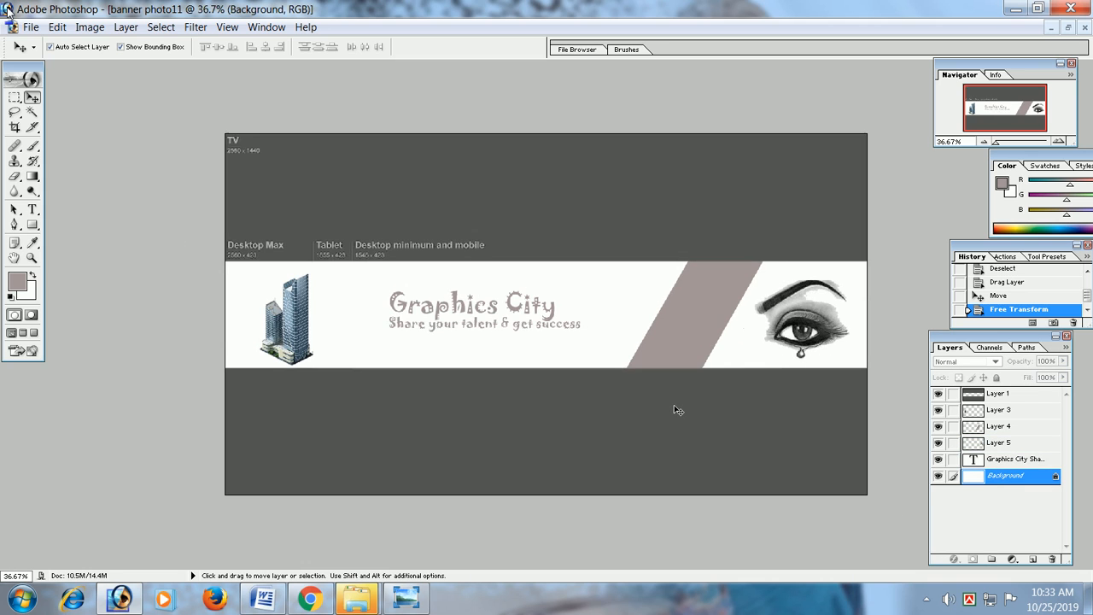
pyautogui.scroll(1, 677, 409)
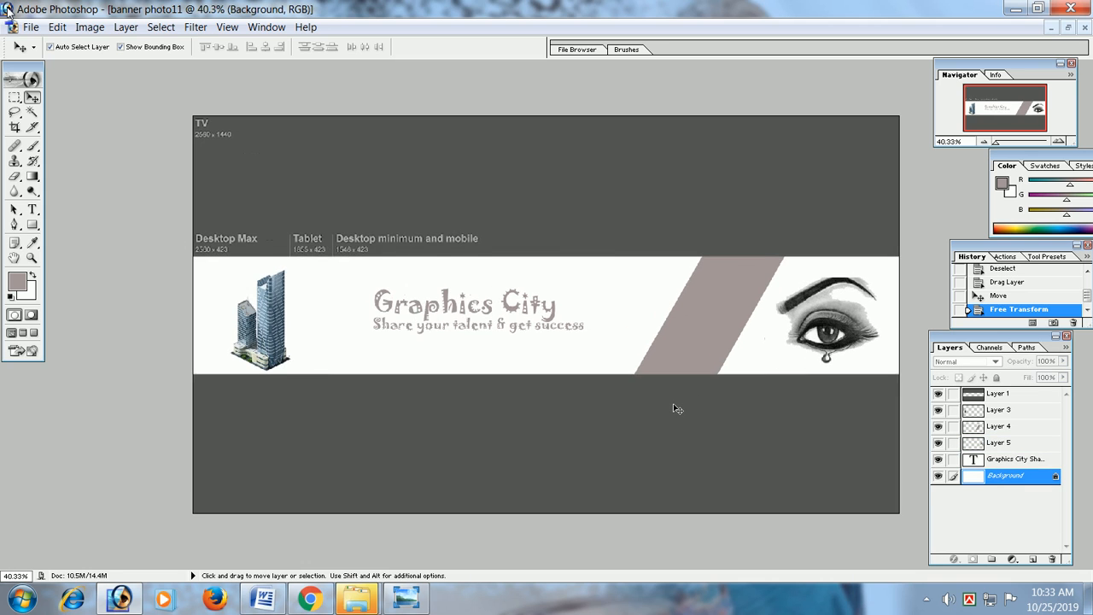
pyautogui.scroll(-1, 677, 409)
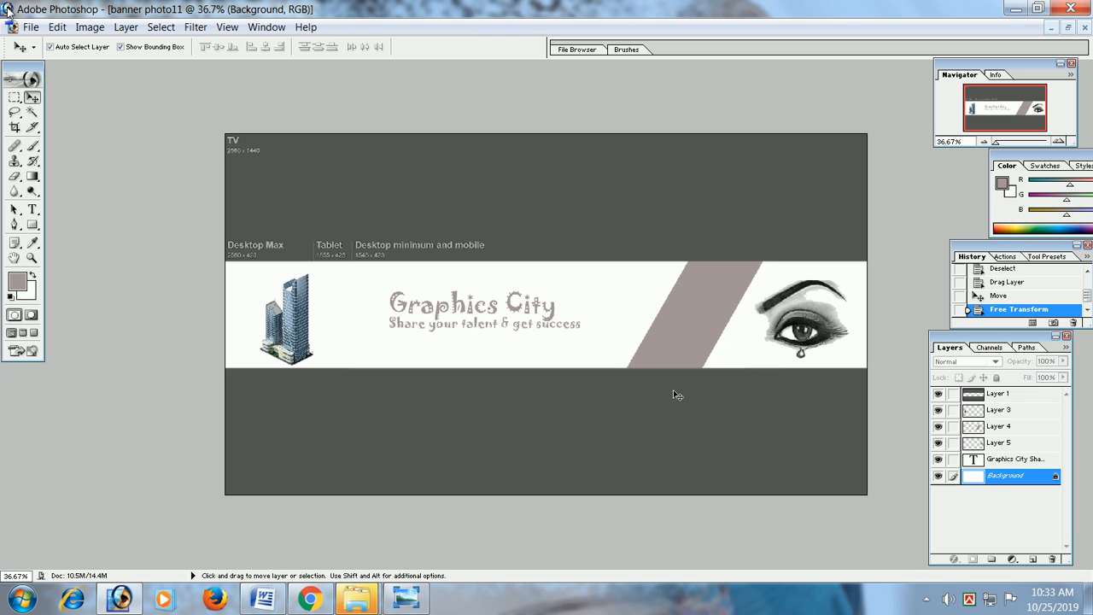
pyautogui.scroll(1, 674, 391)
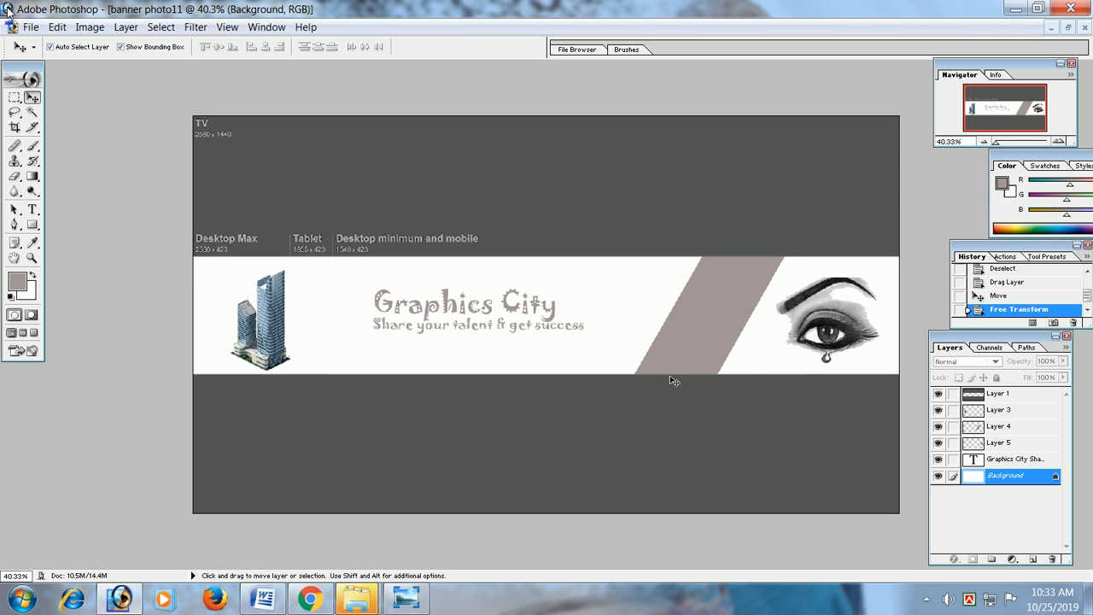
pyautogui.click(280, 428)
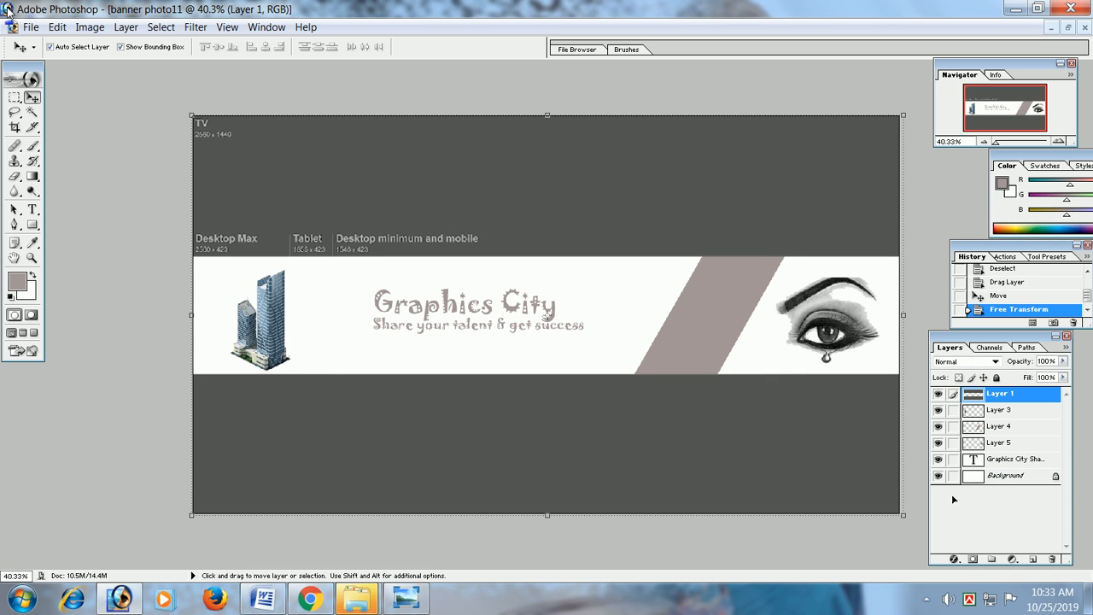
pyautogui.click(1030, 560)
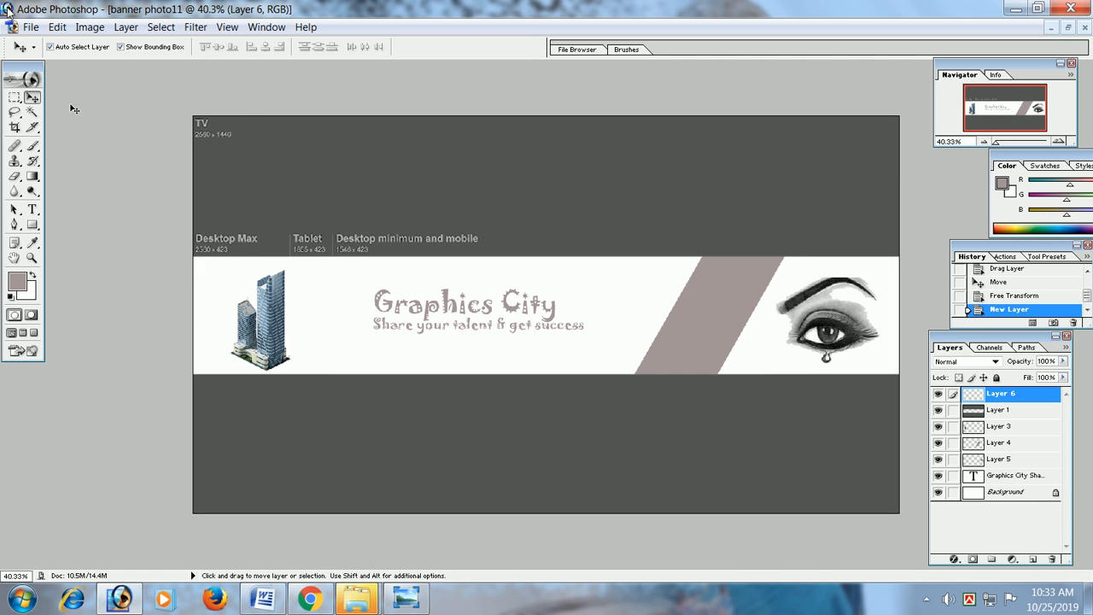
# Export the banner for the web as an interlaced, transparent PNG-24 named banner-photo11 on the Desktop.
pyautogui.click(31, 27)
pyautogui.click(77, 176)
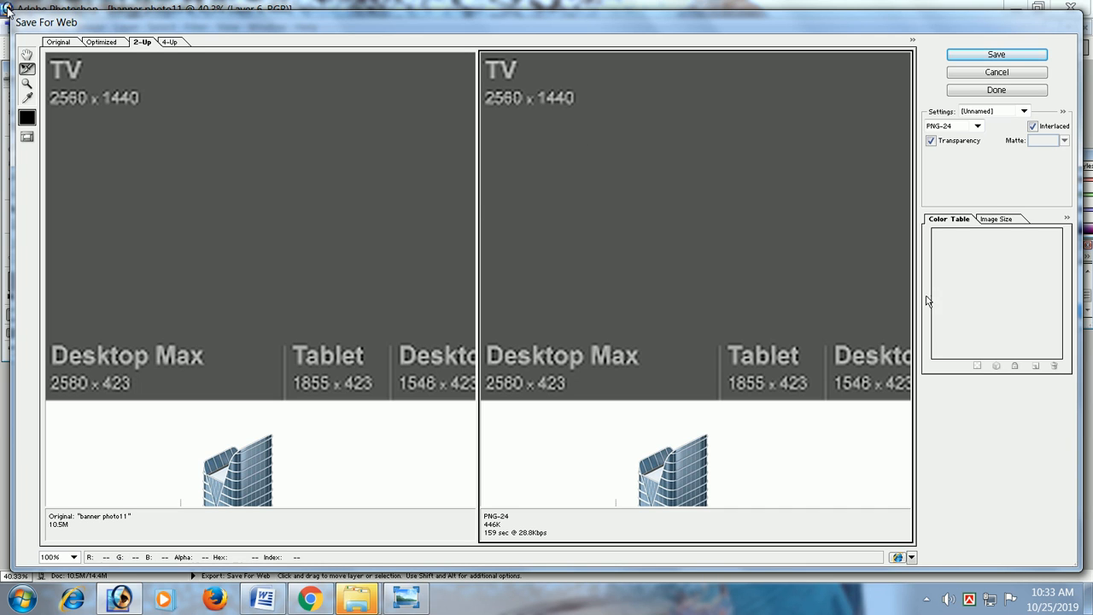
pyautogui.click(1015, 55)
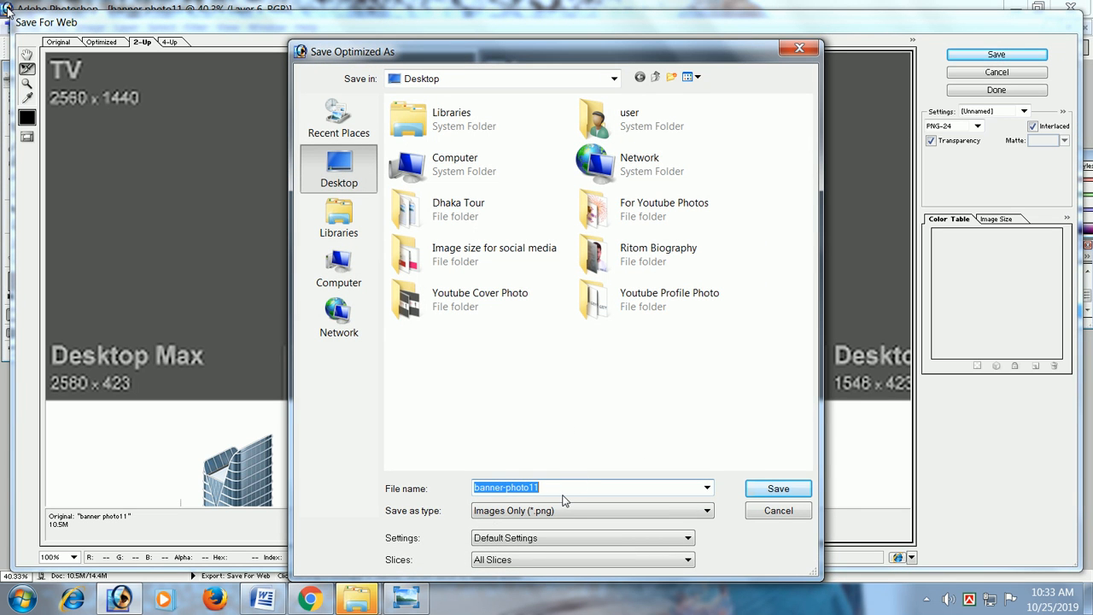
pyautogui.click(756, 488)
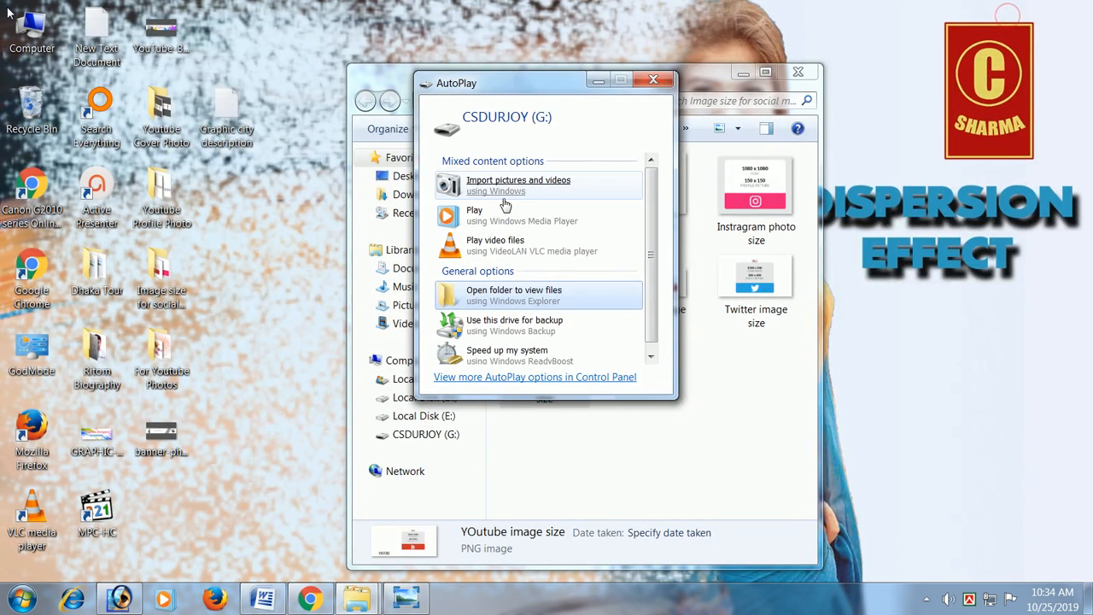
# Close the AutoPlay window and minimize the Image size for social media folder window to show the desktop.
pyautogui.click(653, 80)
pyautogui.click(758, 76)
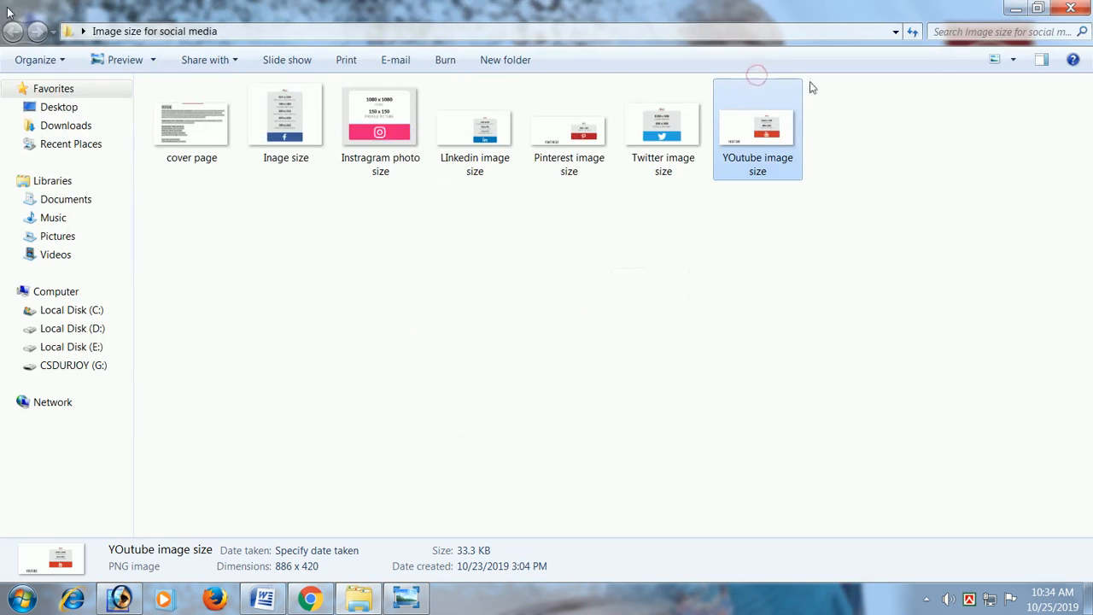
pyautogui.click(1038, 7)
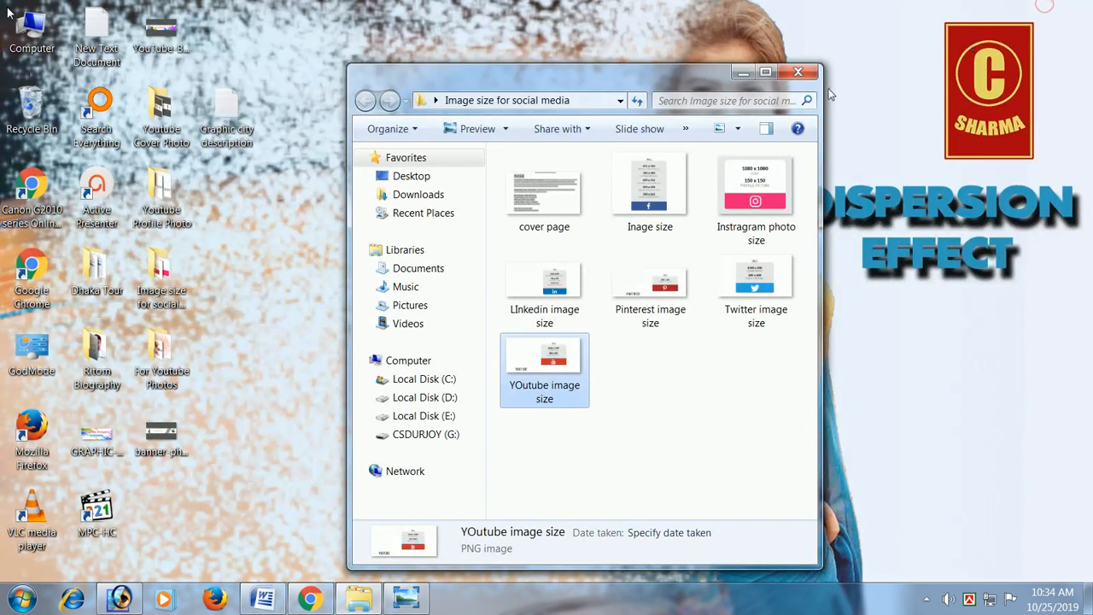
pyautogui.click(742, 72)
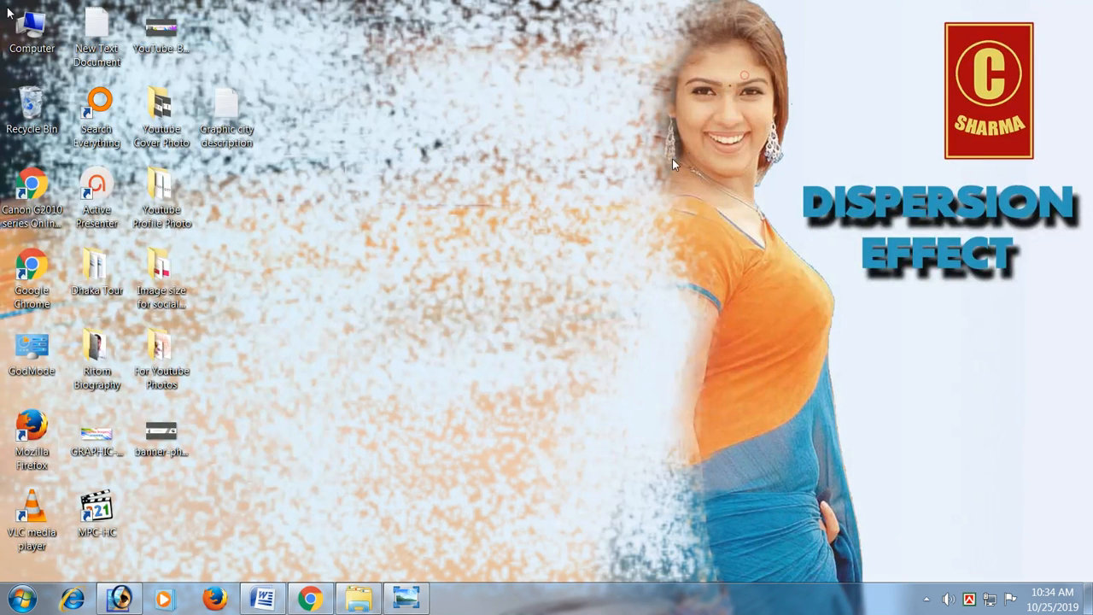
# Open the exported banner-photo11 image from the desktop and check its overall layout at several magnifications.
pyautogui.doubleClick(162, 434)
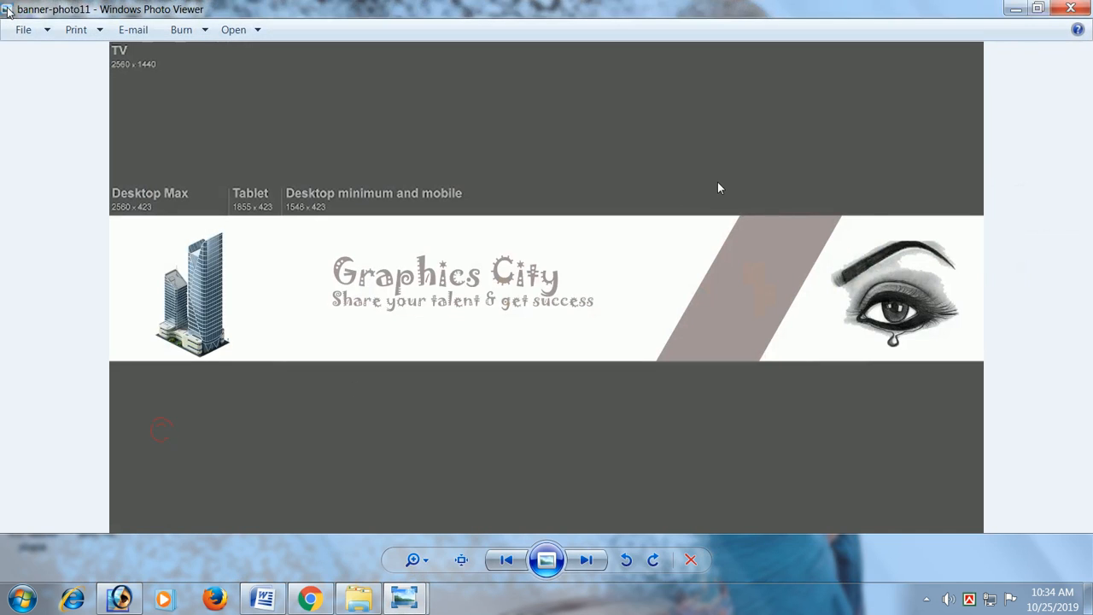
pyautogui.scroll(3, 717, 183)
pyautogui.scroll(-2, 717, 183)
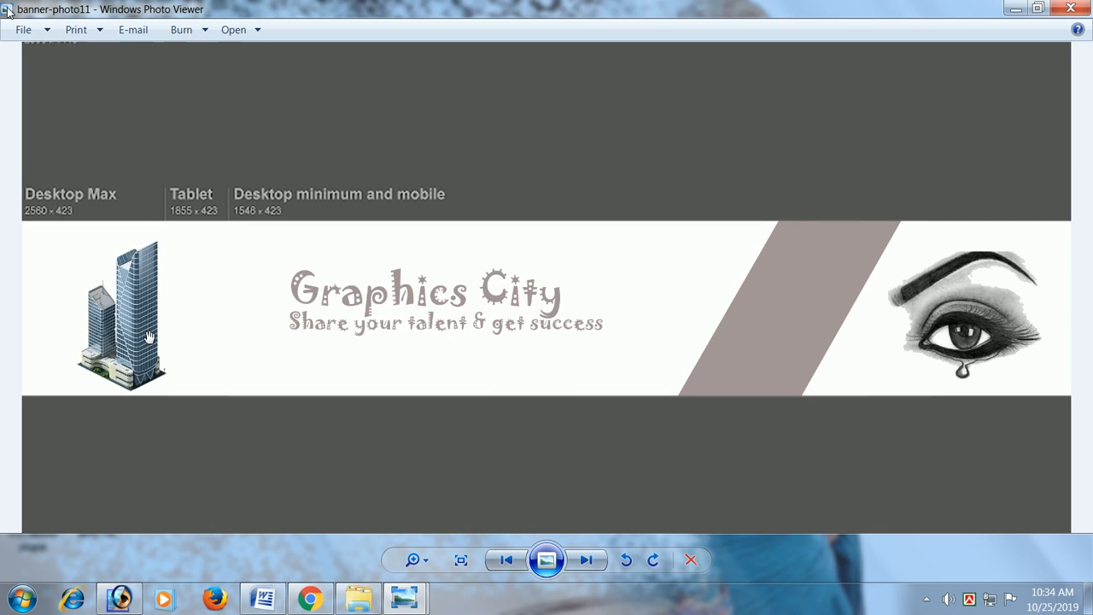
pyautogui.scroll(-1, 816, 338)
pyautogui.scroll(2, 815, 338)
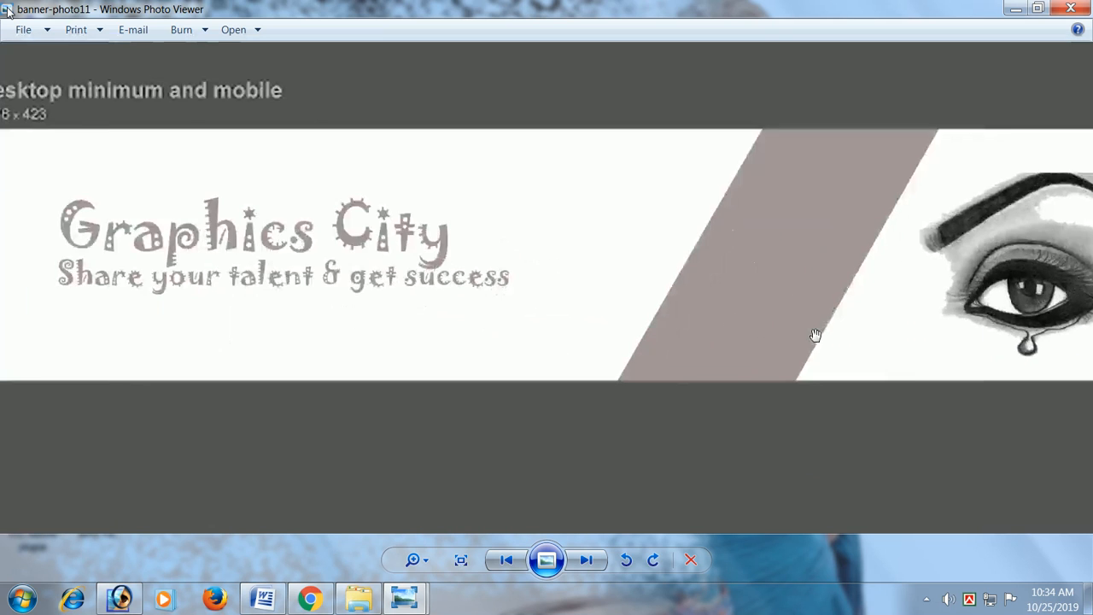
pyautogui.scroll(-2, 815, 336)
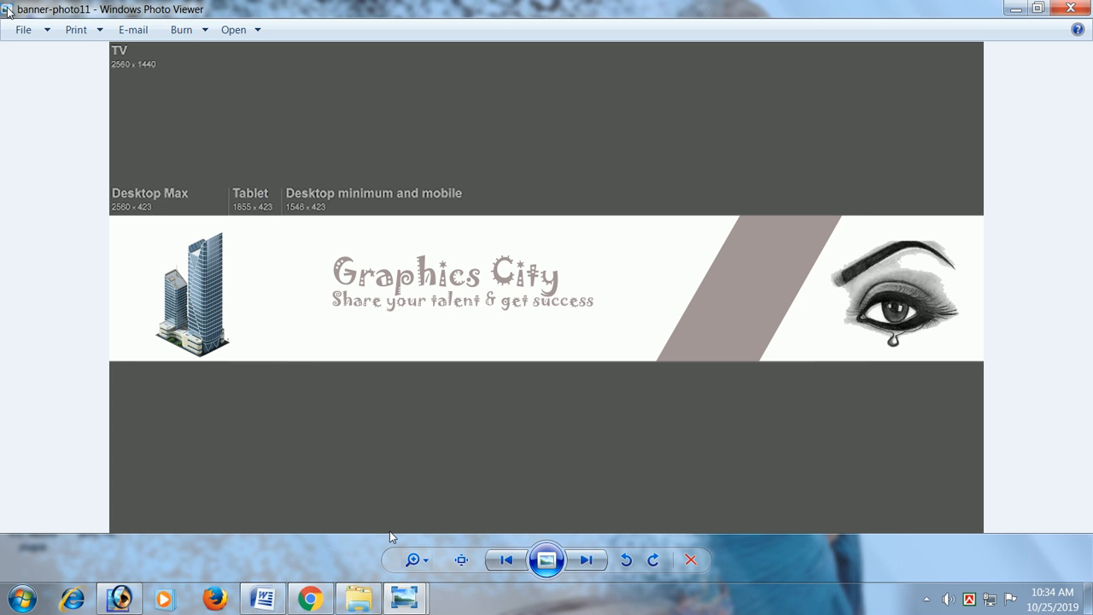
# Examine the exported banner's artwork, title and tagline up close, and minimize the image viewer.
pyautogui.click(413, 559)
pyautogui.moveTo(413, 560); pyautogui.dragTo(411, 546)
pyautogui.moveTo(269, 321); pyautogui.dragTo(833, 413)
pyautogui.moveTo(335, 414); pyautogui.dragTo(245, 312)
pyautogui.moveTo(595, 390)
pyautogui.mouseDown()
pyautogui.moveTo(402, 385)
pyautogui.moveTo(558, 390)
pyautogui.moveTo(539, 405)
pyautogui.moveTo(495, 378)
pyautogui.moveTo(446, 402)
pyautogui.moveTo(535, 407)
pyautogui.moveTo(566, 430)
pyautogui.moveTo(463, 394)
pyautogui.moveTo(430, 434)
pyautogui.moveTo(458, 385)
pyautogui.moveTo(539, 436)
pyautogui.moveTo(500, 390)
pyautogui.moveTo(402, 429)
pyautogui.moveTo(471, 381)
pyautogui.moveTo(548, 407)
pyautogui.moveTo(90, 354)
pyautogui.moveTo(114, 339)
pyautogui.mouseUp()
pyautogui.click(443, 378)
pyautogui.moveTo(614, 301)
pyautogui.mouseDown()
pyautogui.moveTo(398, 383)
pyautogui.moveTo(1021, 446)
pyautogui.mouseUp()
pyautogui.moveTo(605, 437); pyautogui.dragTo(747, 427)
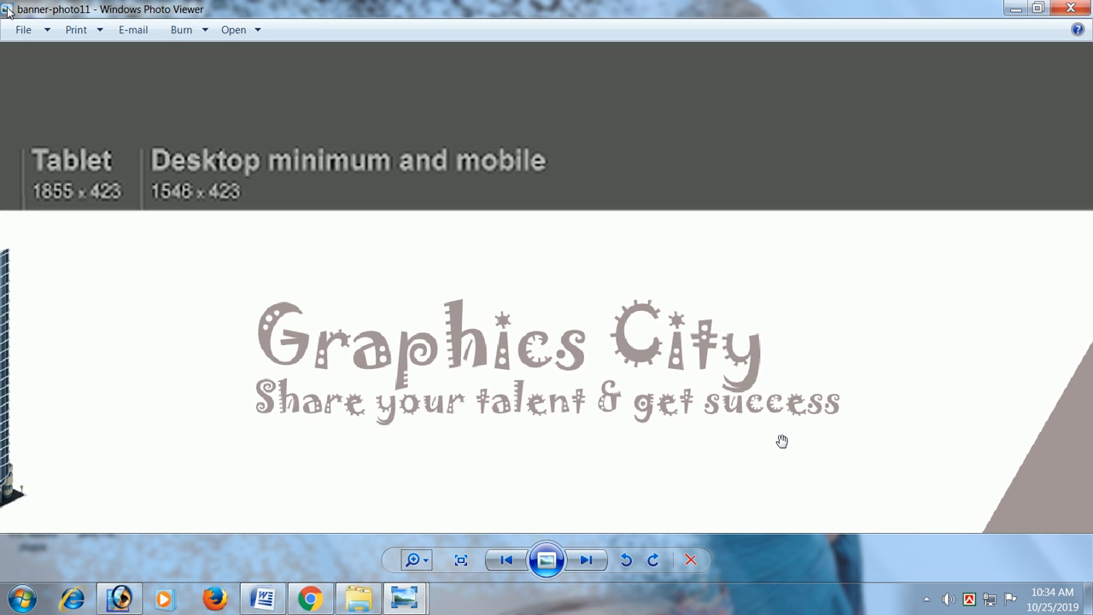
pyautogui.scroll(1, 782, 441)
pyautogui.scroll(1, 781, 441)
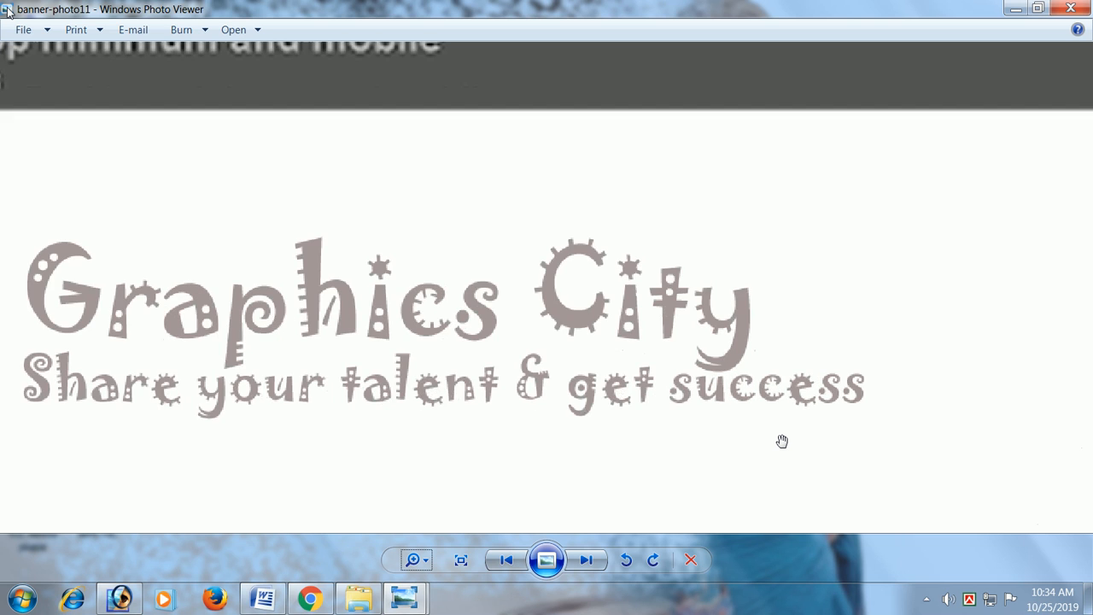
pyautogui.moveTo(654, 441); pyautogui.dragTo(805, 384)
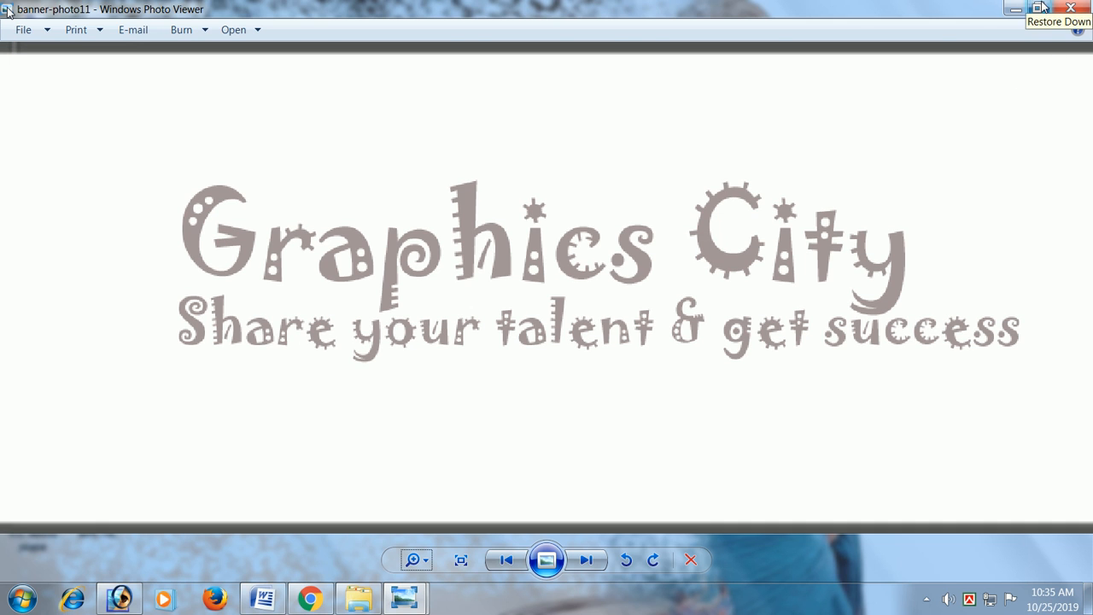
pyautogui.click(1040, 8)
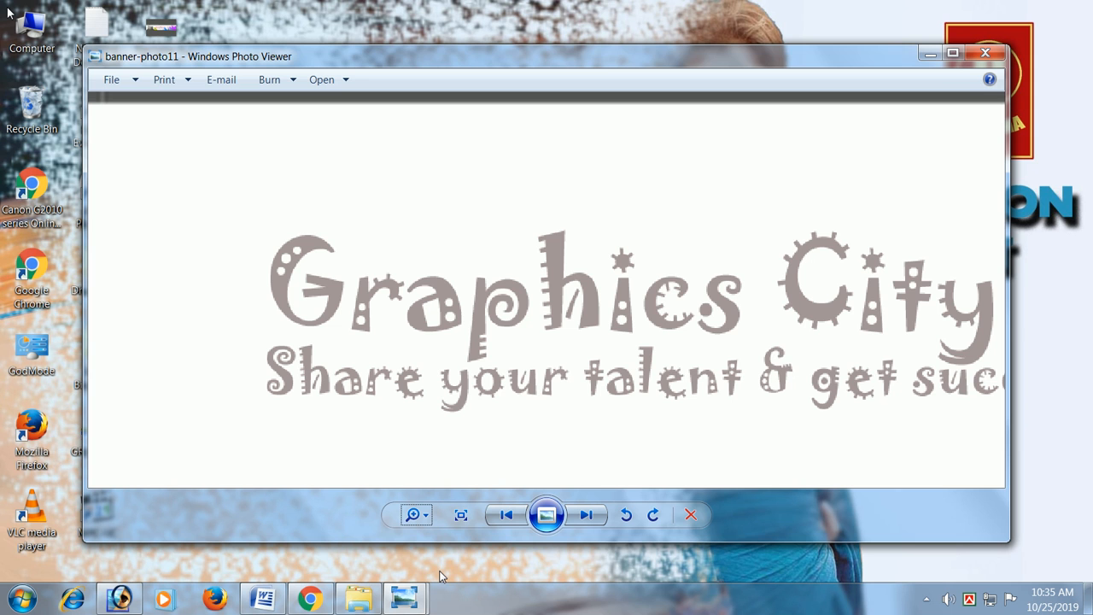
pyautogui.click(930, 54)
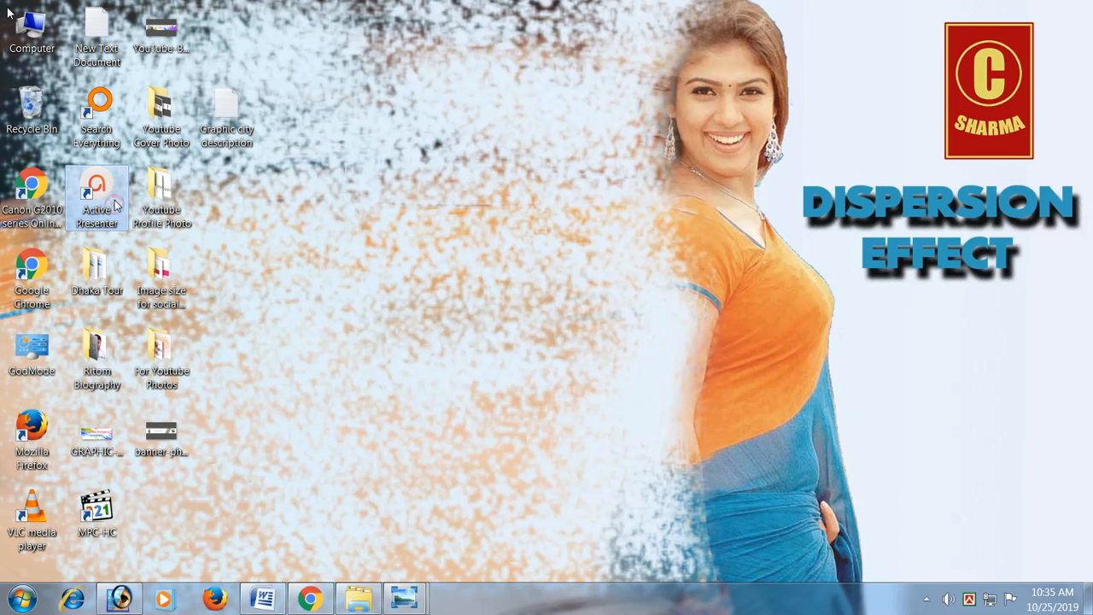
pyautogui.hotkey('ctrl', 'End')
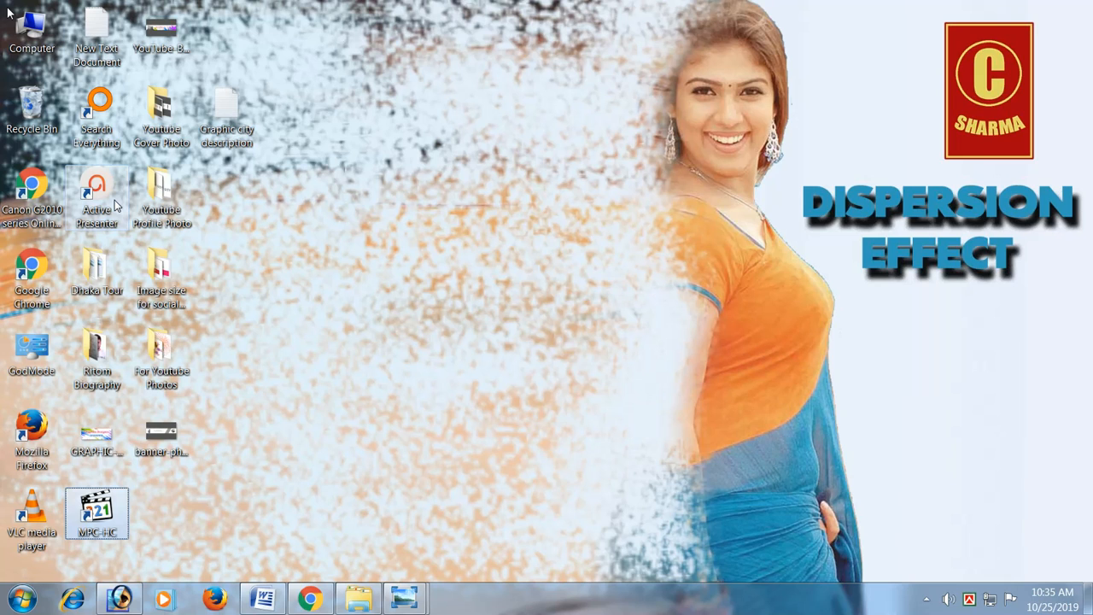
pyautogui.click(113, 201)
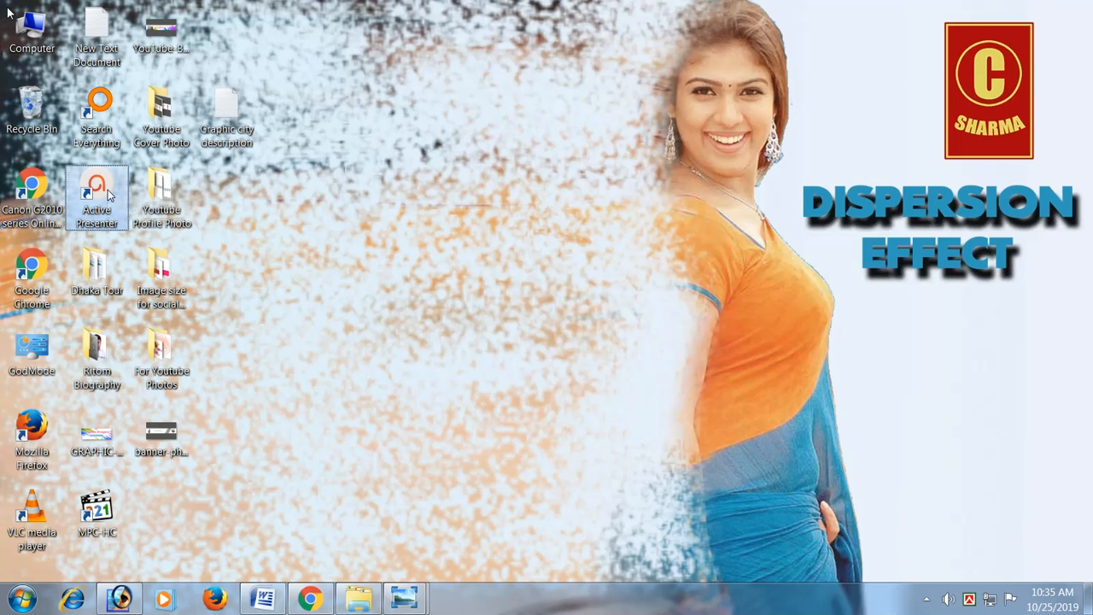
pyautogui.rightClick(295, 174)
pyautogui.click(331, 216)
pyautogui.click(107, 185)
pyautogui.click(26, 598)
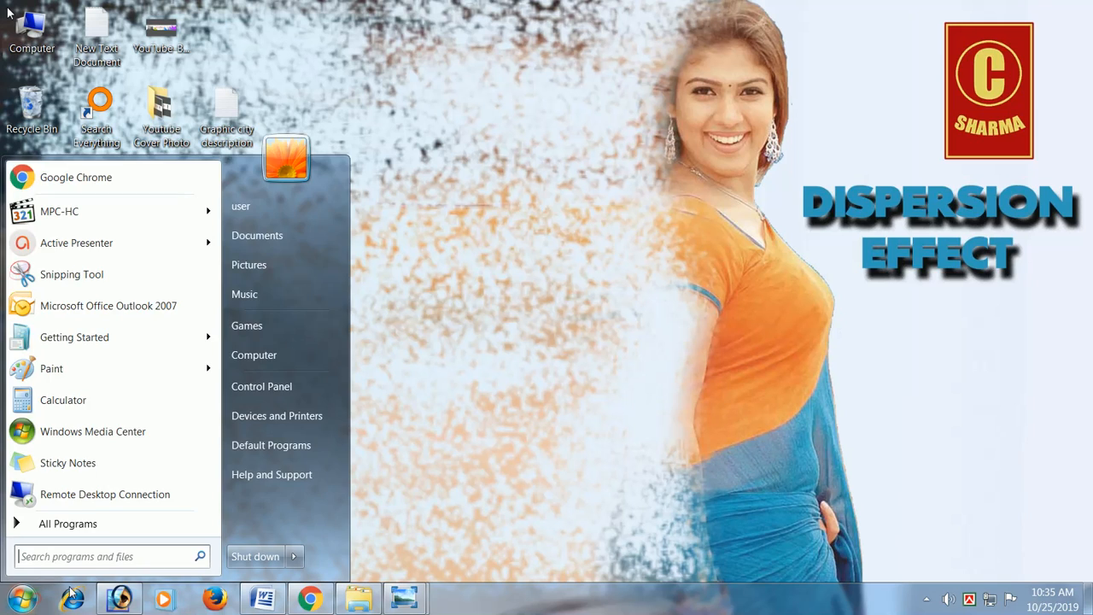
# Close both open photo viewer windows, YOutube image size and banner-photo11.
pyautogui.click(404, 598)
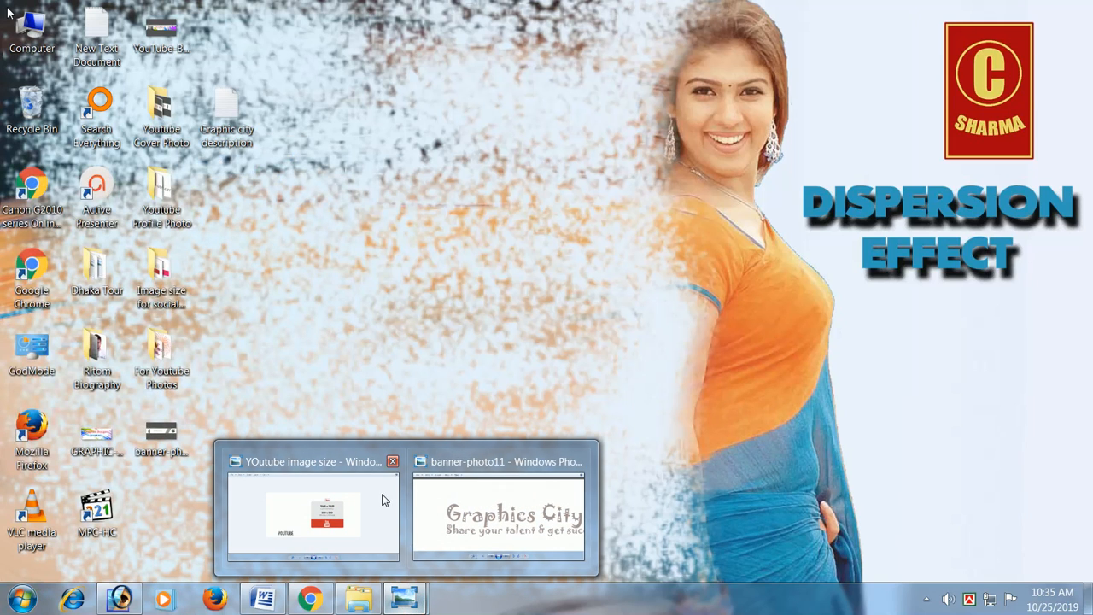
pyautogui.click(392, 461)
pyautogui.click(480, 462)
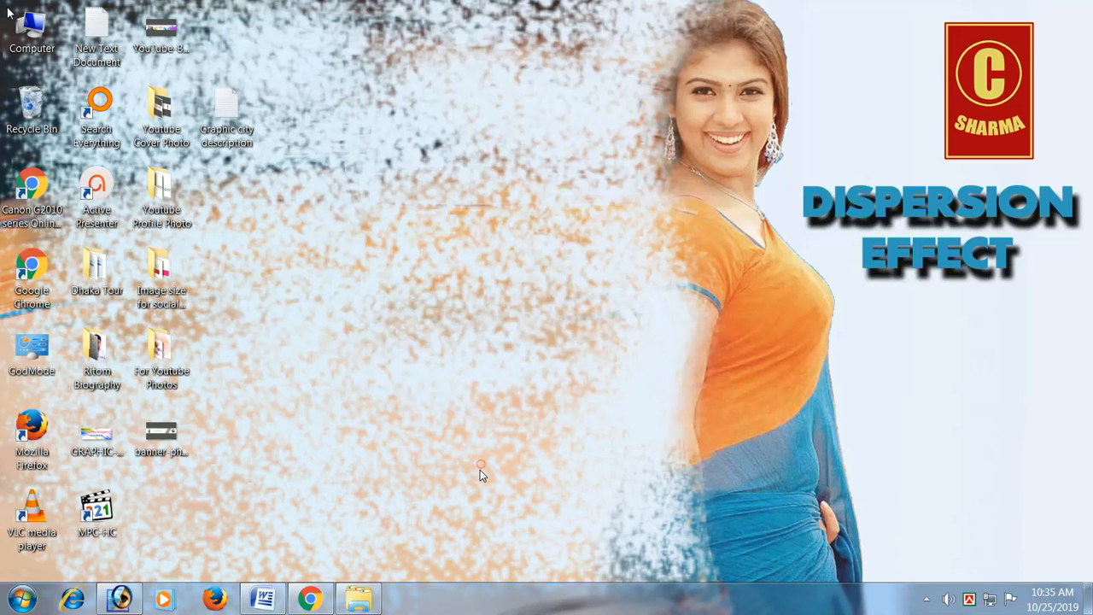
# Refresh the desktop and shift the Graphic city description file up to the first row of icons.
pyautogui.rightClick(340, 303)
pyautogui.click(367, 342)
pyautogui.rightClick(370, 343)
pyautogui.click(381, 390)
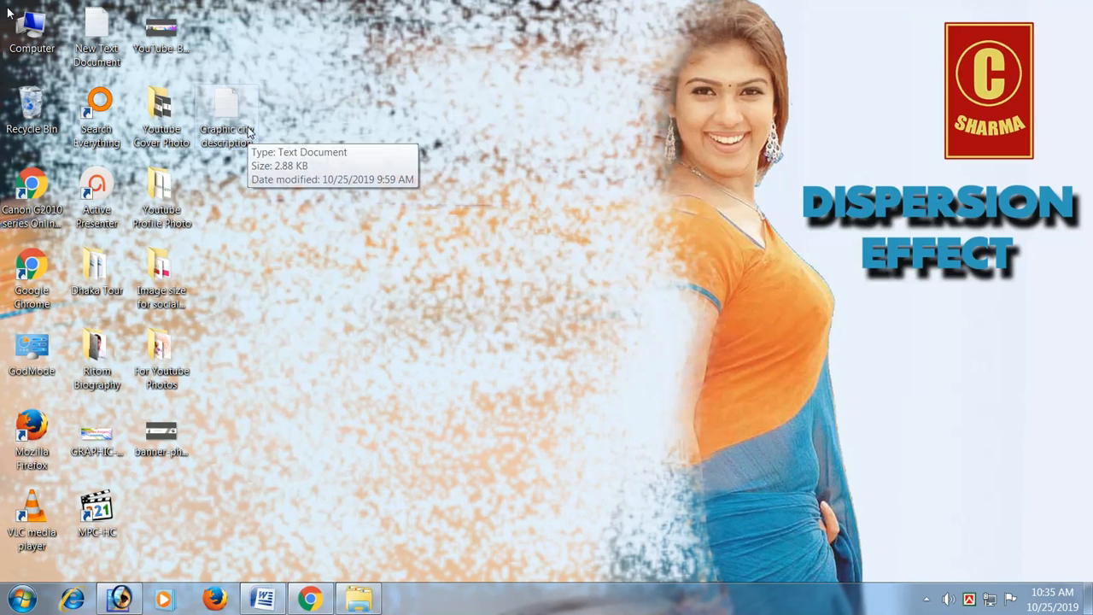
pyautogui.rightClick(280, 100)
pyautogui.click(312, 144)
pyautogui.rightClick(299, 118)
pyautogui.click(315, 162)
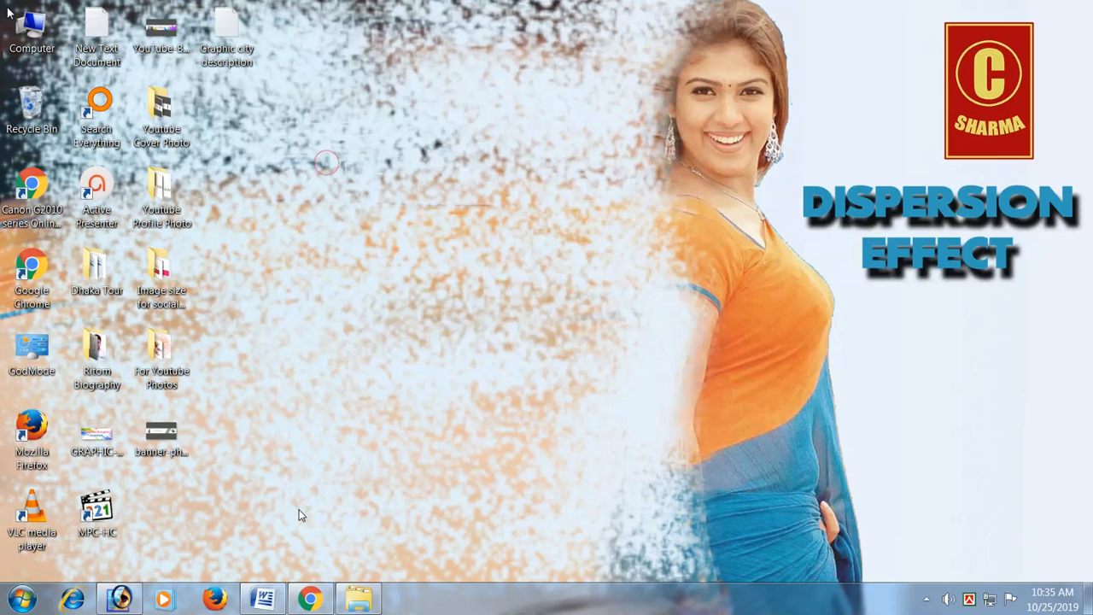
# Bring up the Active Presenter recording controls from the hidden background programs.
pyautogui.click(926, 599)
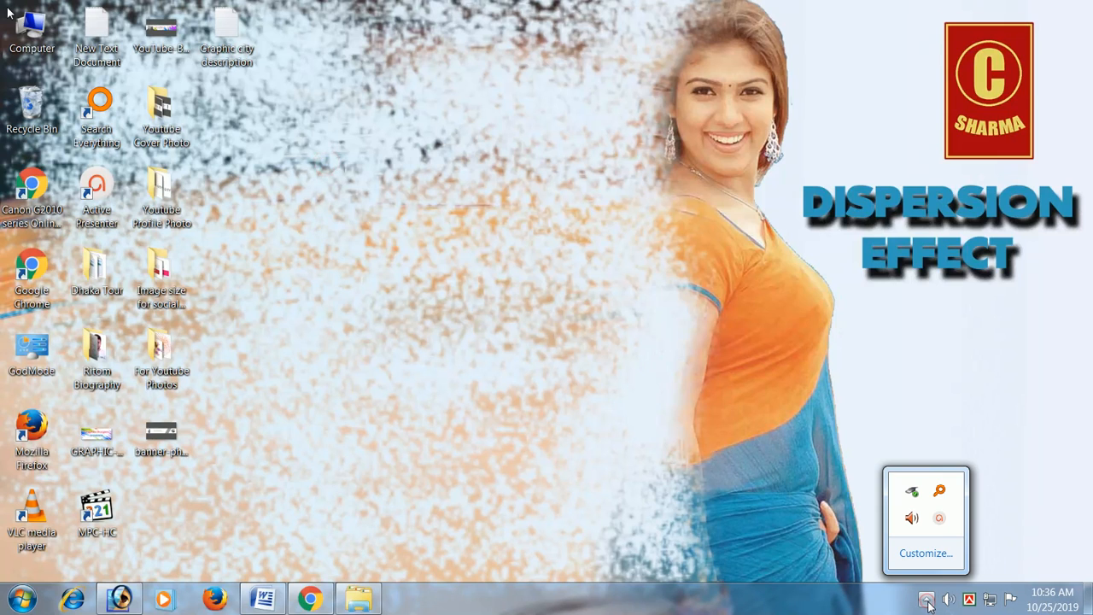
pyautogui.click(939, 521)
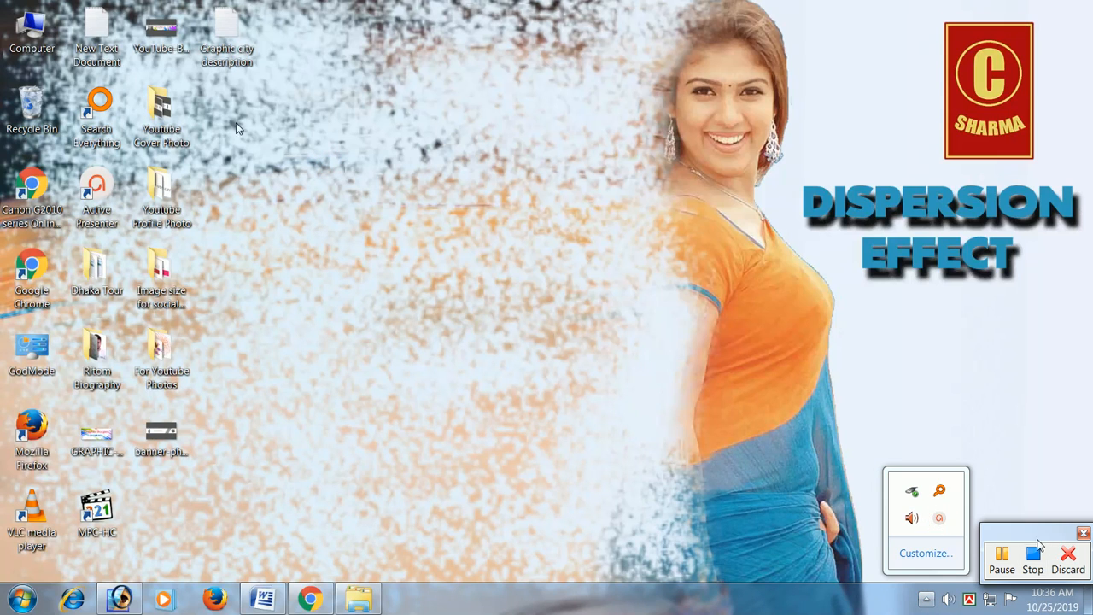